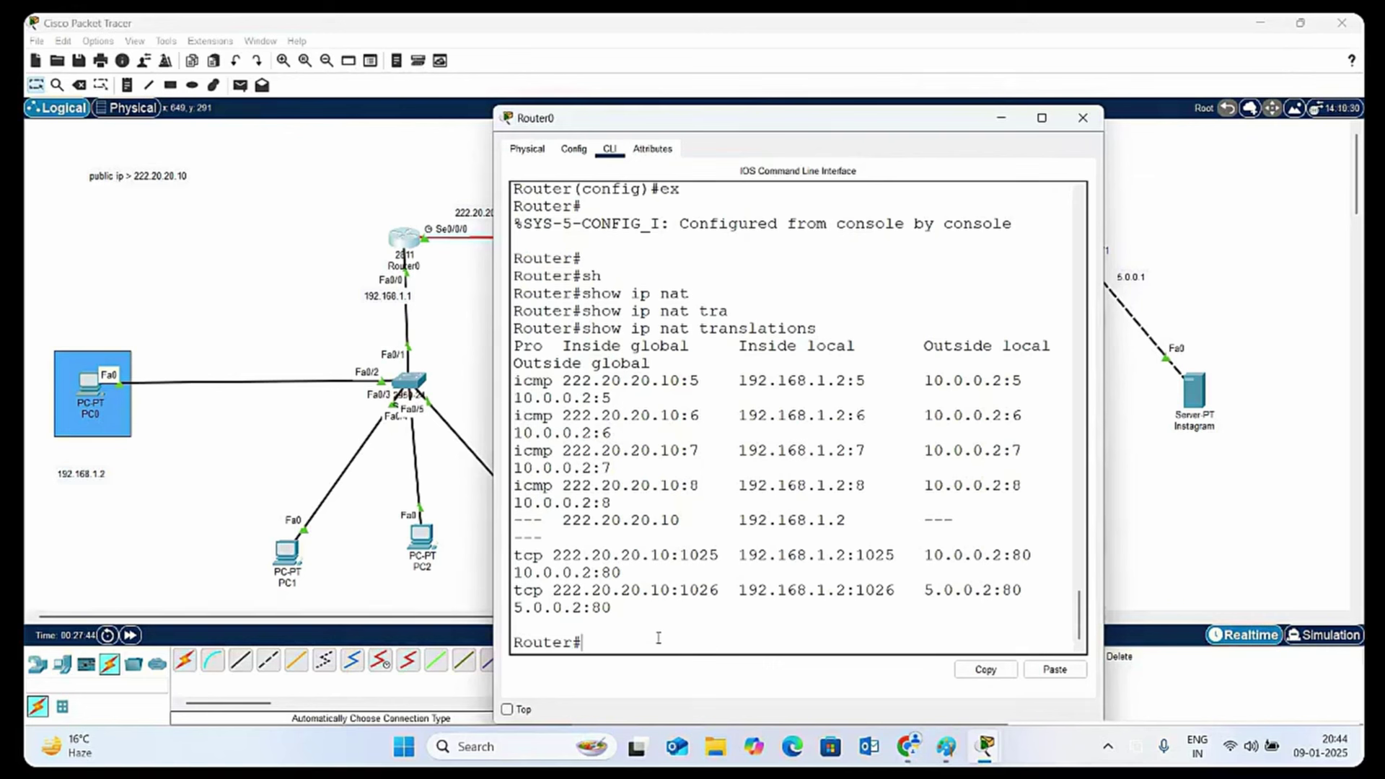
Try the reboot command on Router0, and restart the router by switching its physical power off and on
{"action": "type", "text": "reboot"}
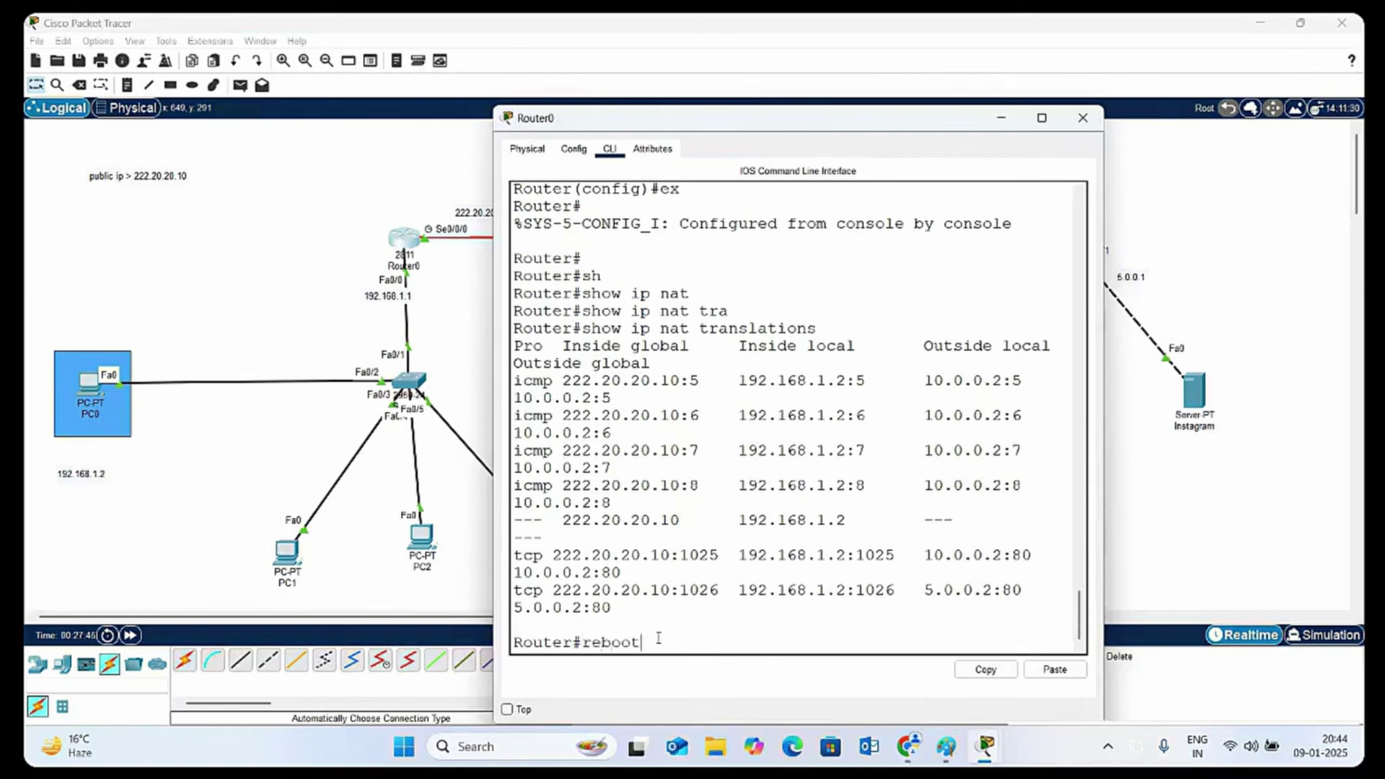
{"action": "key", "text": "Return"}
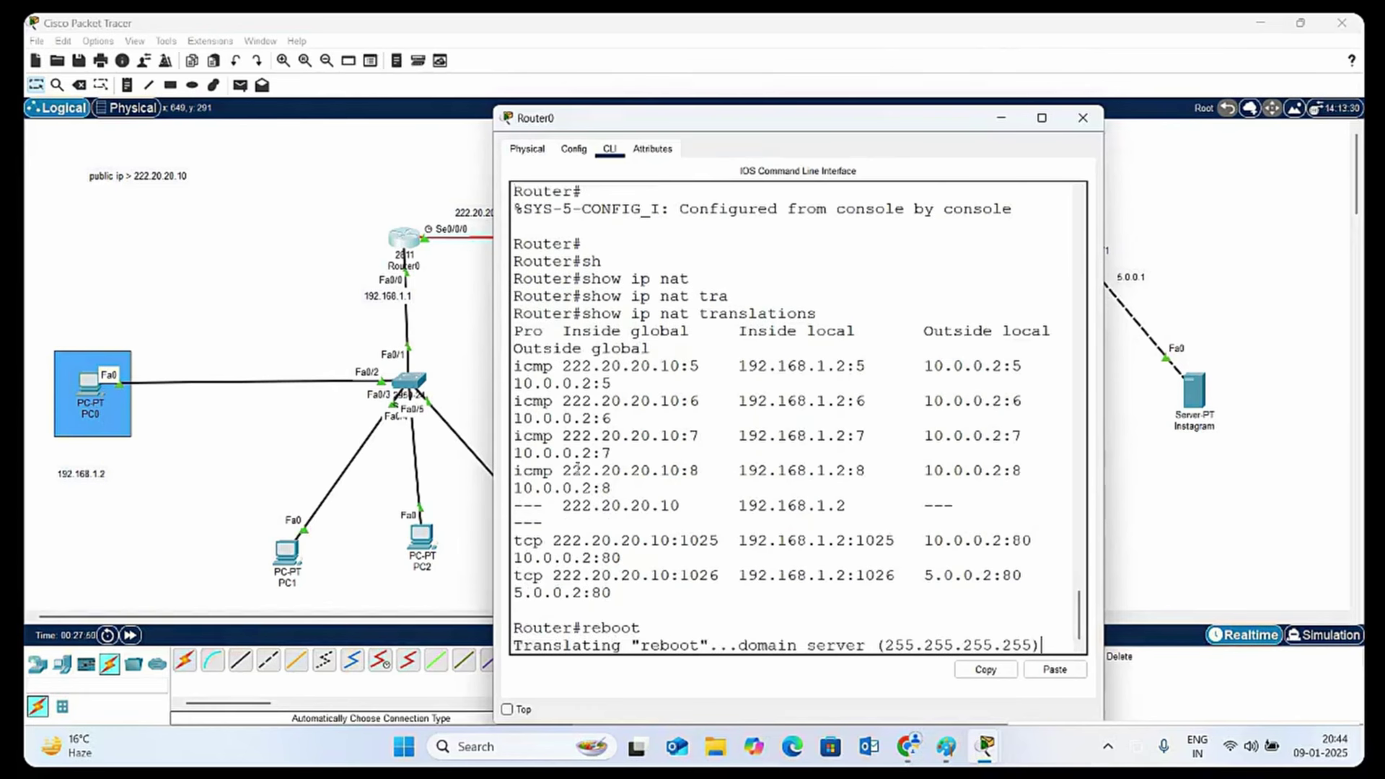
{"action": "left_click", "coordinate": [574, 149]}
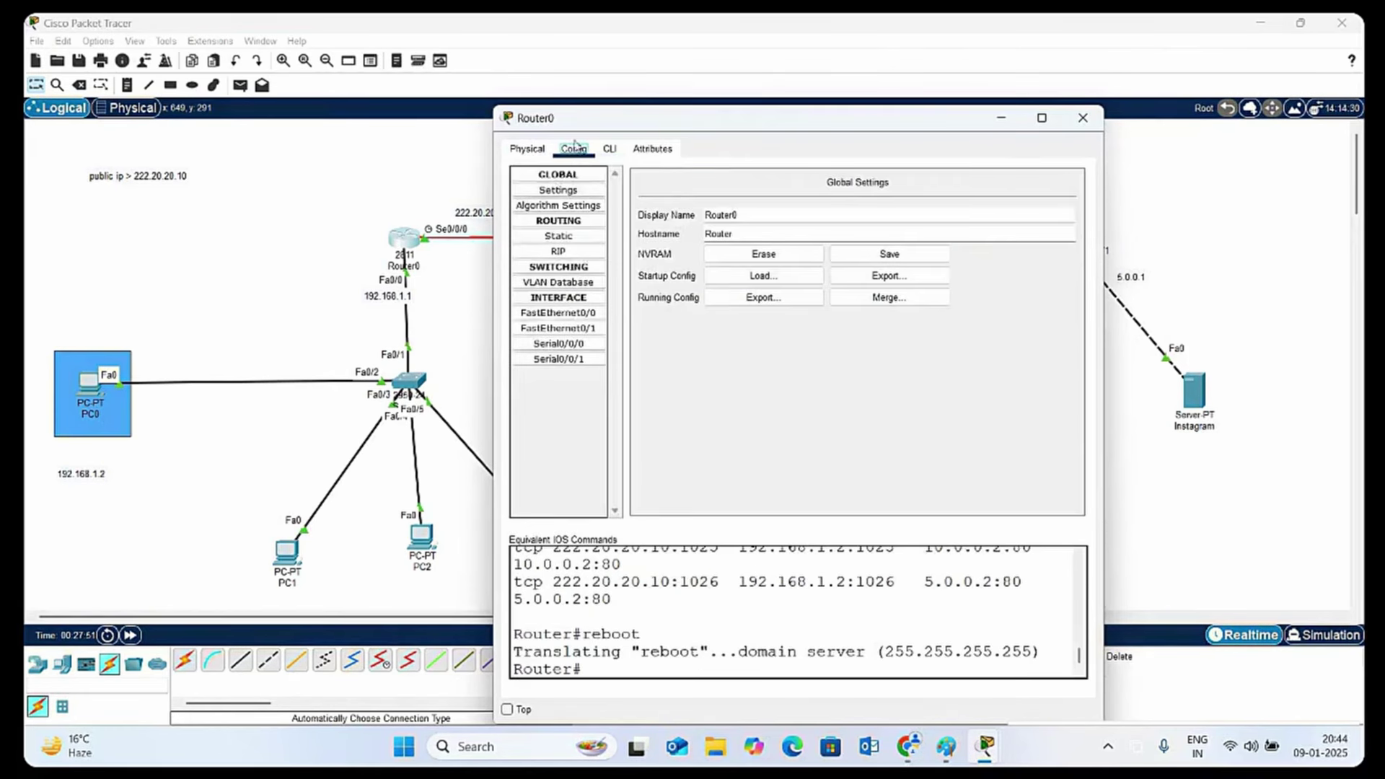
{"action": "left_click", "coordinate": [543, 149]}
{"action": "left_click", "coordinate": [875, 258]}
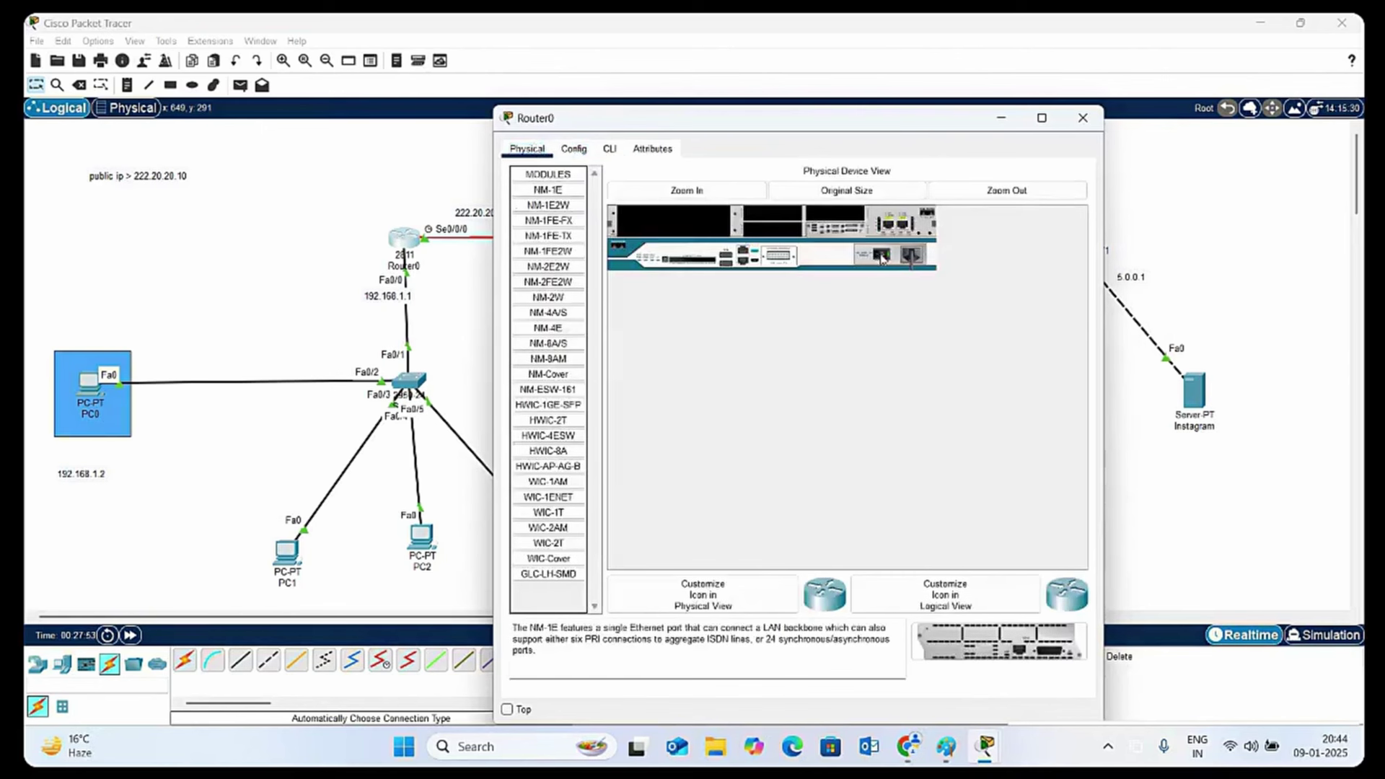
{"action": "left_click", "coordinate": [615, 151]}
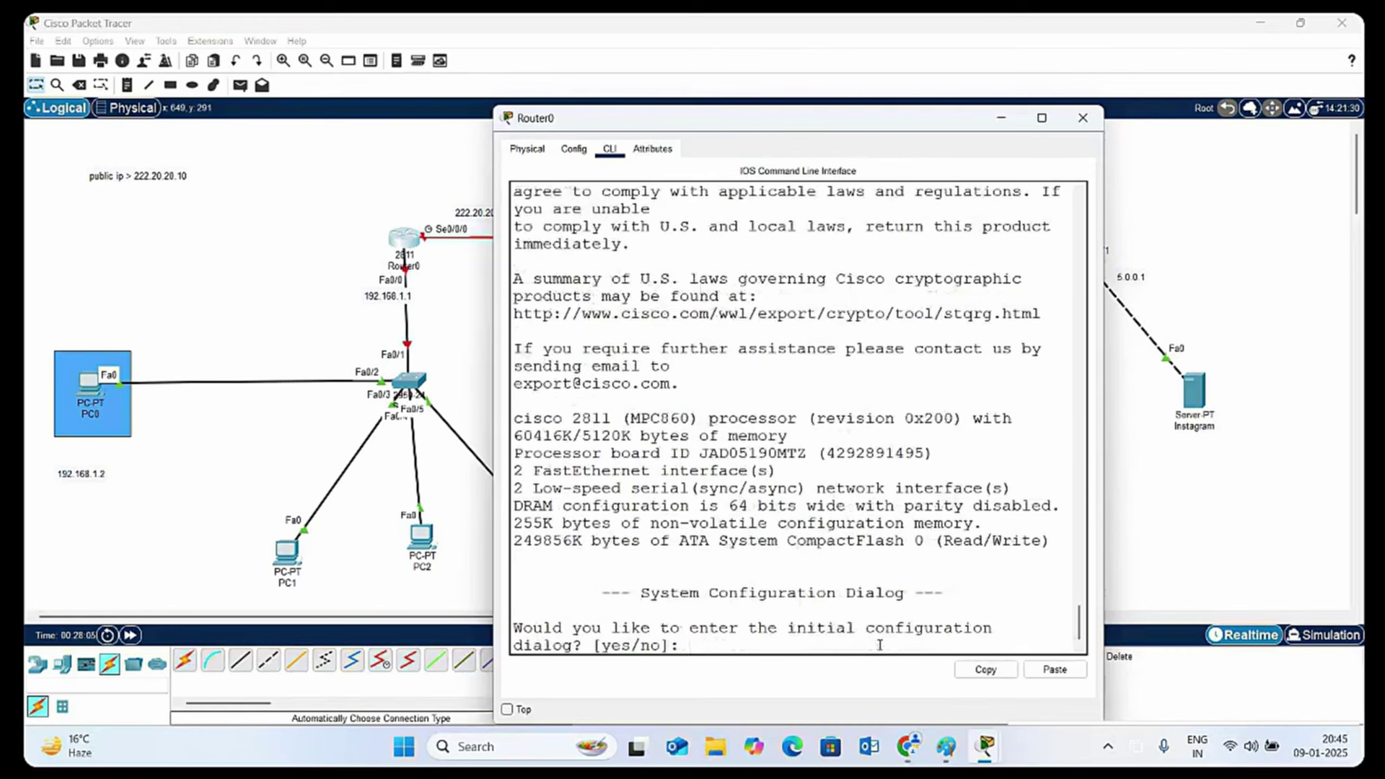
{"action": "left_click", "coordinate": [1100, 127]}
Delete the blue rectangle around PC0, and move PC0 and its 192.168.1.2 label beside PC1
{"action": "left_click", "coordinate": [109, 414]}
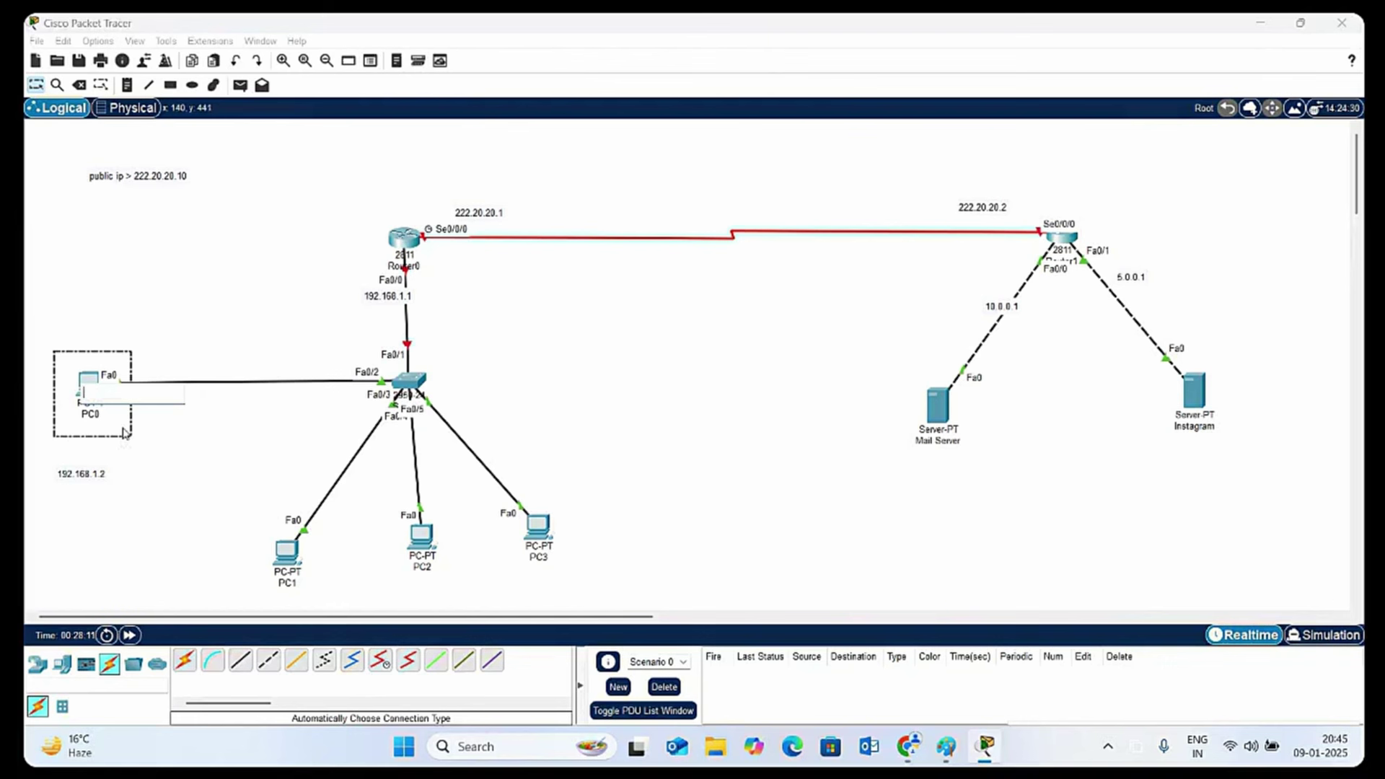
{"action": "left_click", "coordinate": [173, 301]}
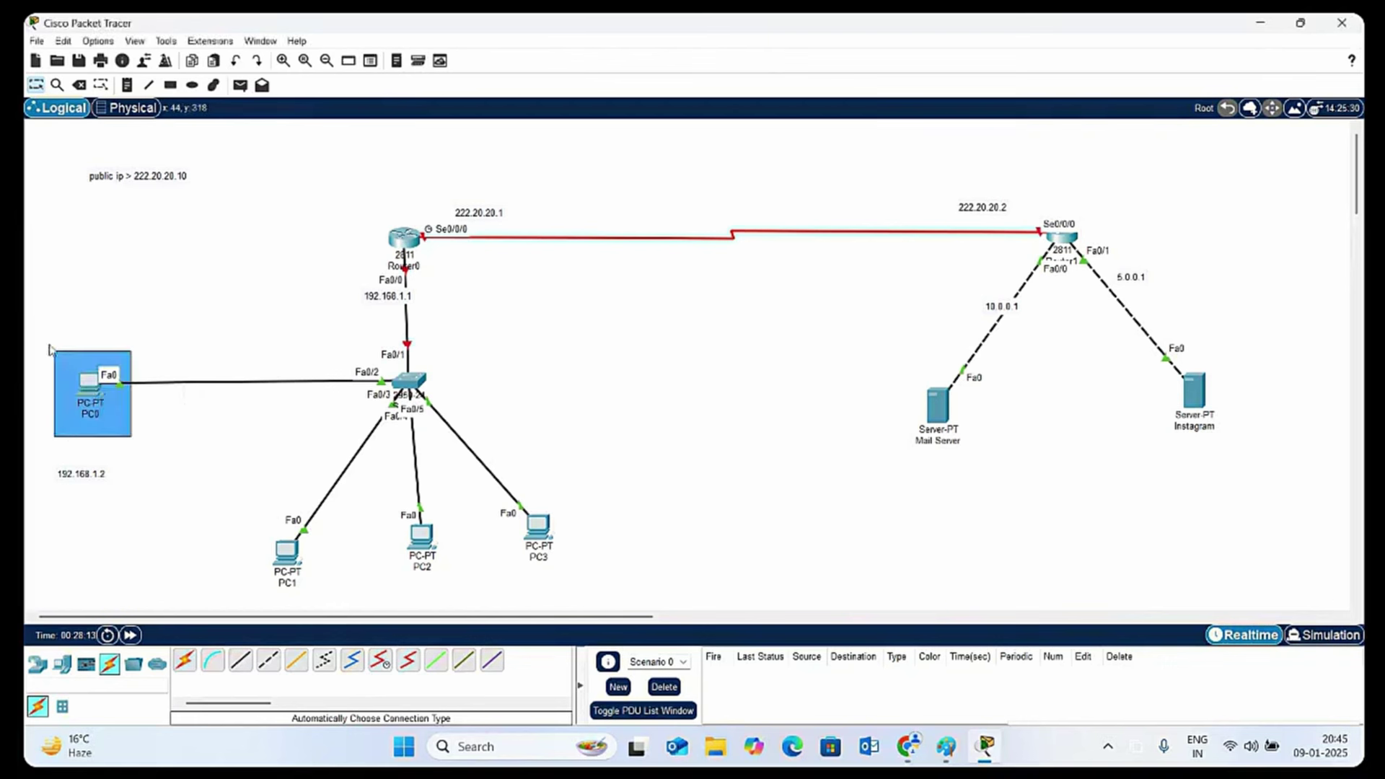
{"action": "left_click", "coordinate": [60, 361]}
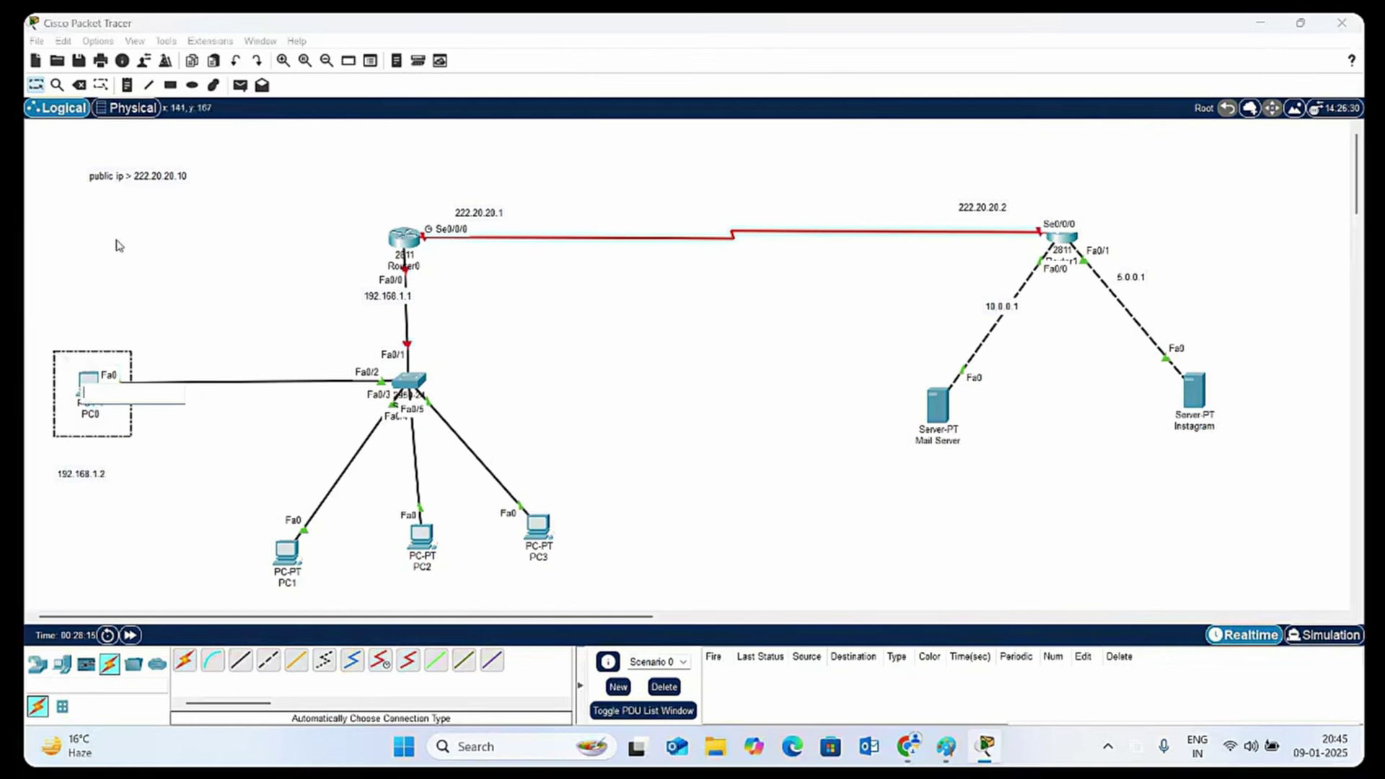
{"action": "left_click_drag", "start_coordinate": [67, 353], "coordinate": [191, 212]}
{"action": "key", "text": "Delete"}
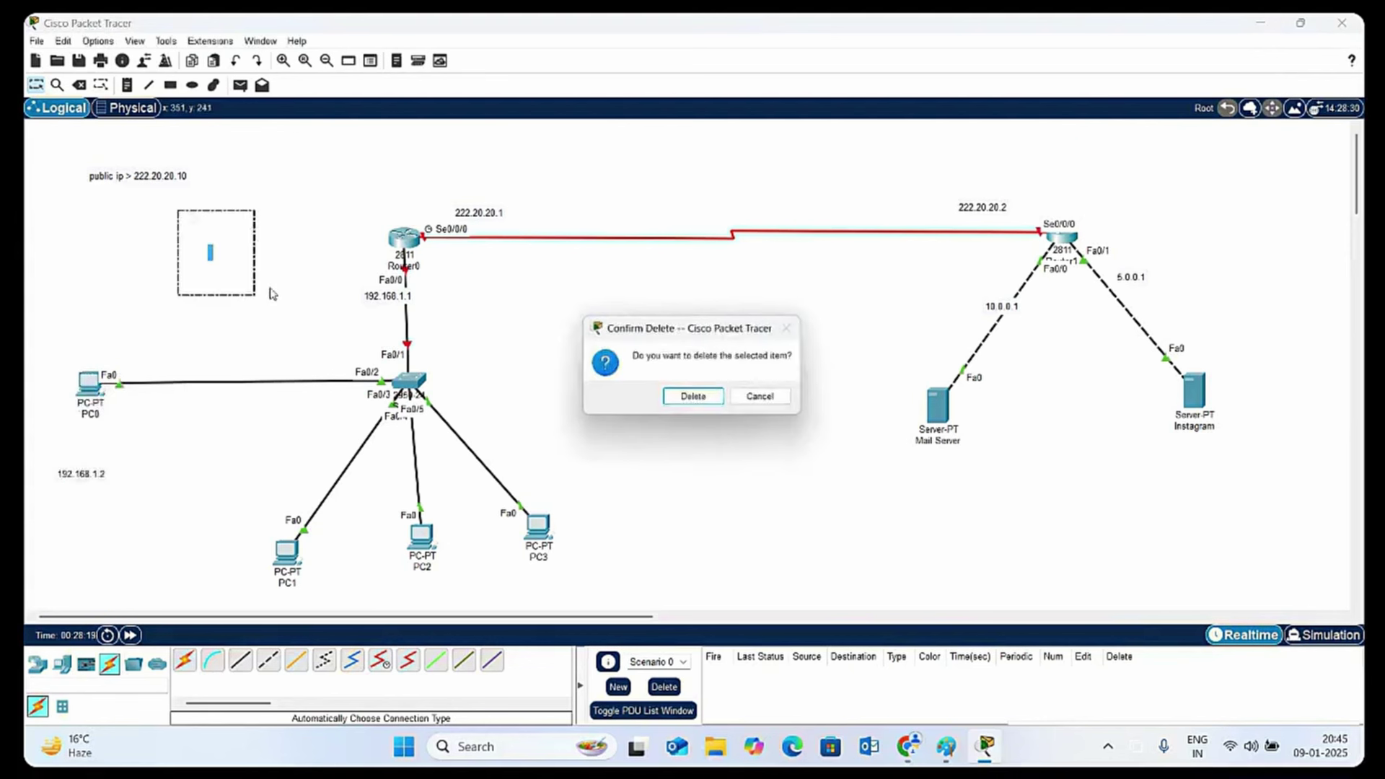
{"action": "left_click", "coordinate": [695, 399]}
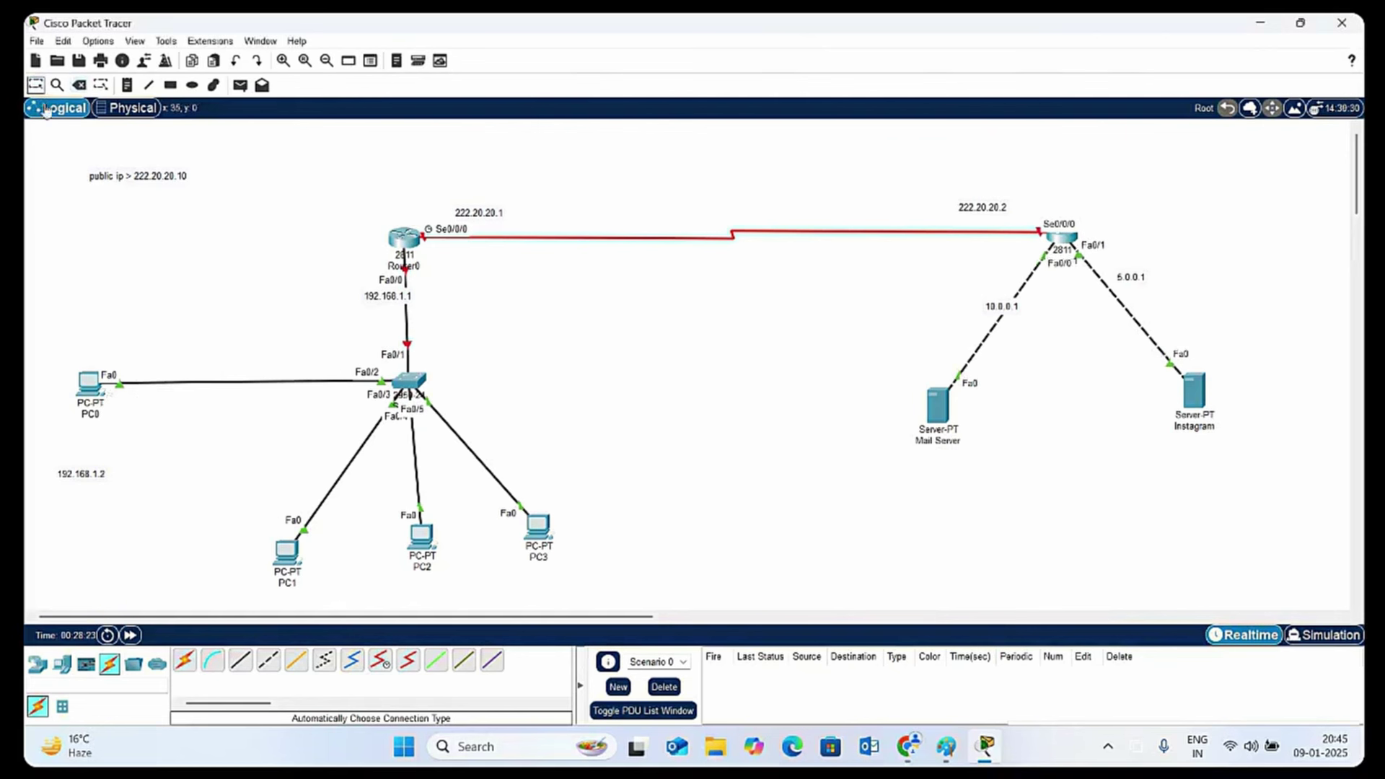
{"action": "left_click_drag", "start_coordinate": [89, 384], "coordinate": [184, 525]}
{"action": "left_click_drag", "start_coordinate": [77, 476], "coordinate": [170, 550]}
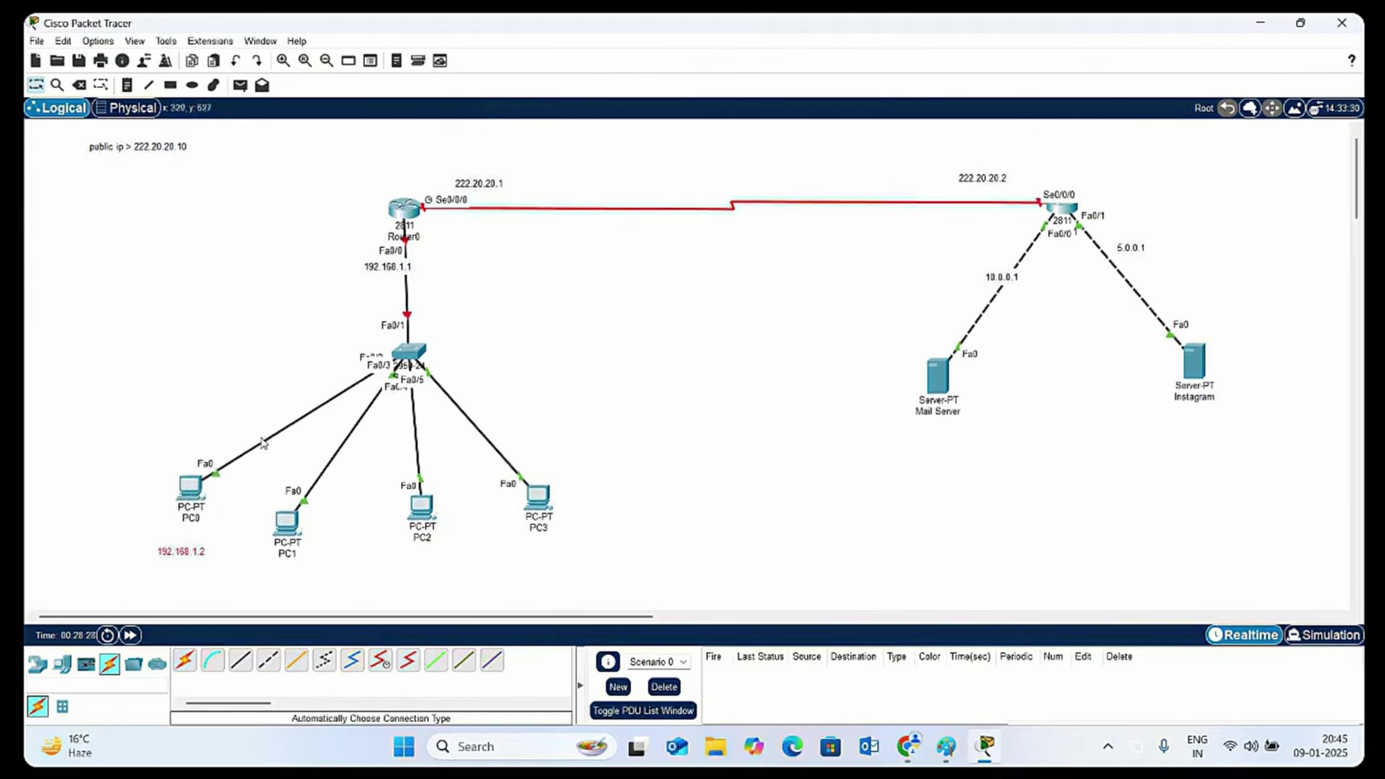
Decline the initial configuration dialog on Router0's console and enter privileged and global configuration mode
{"action": "left_click", "coordinate": [407, 213]}
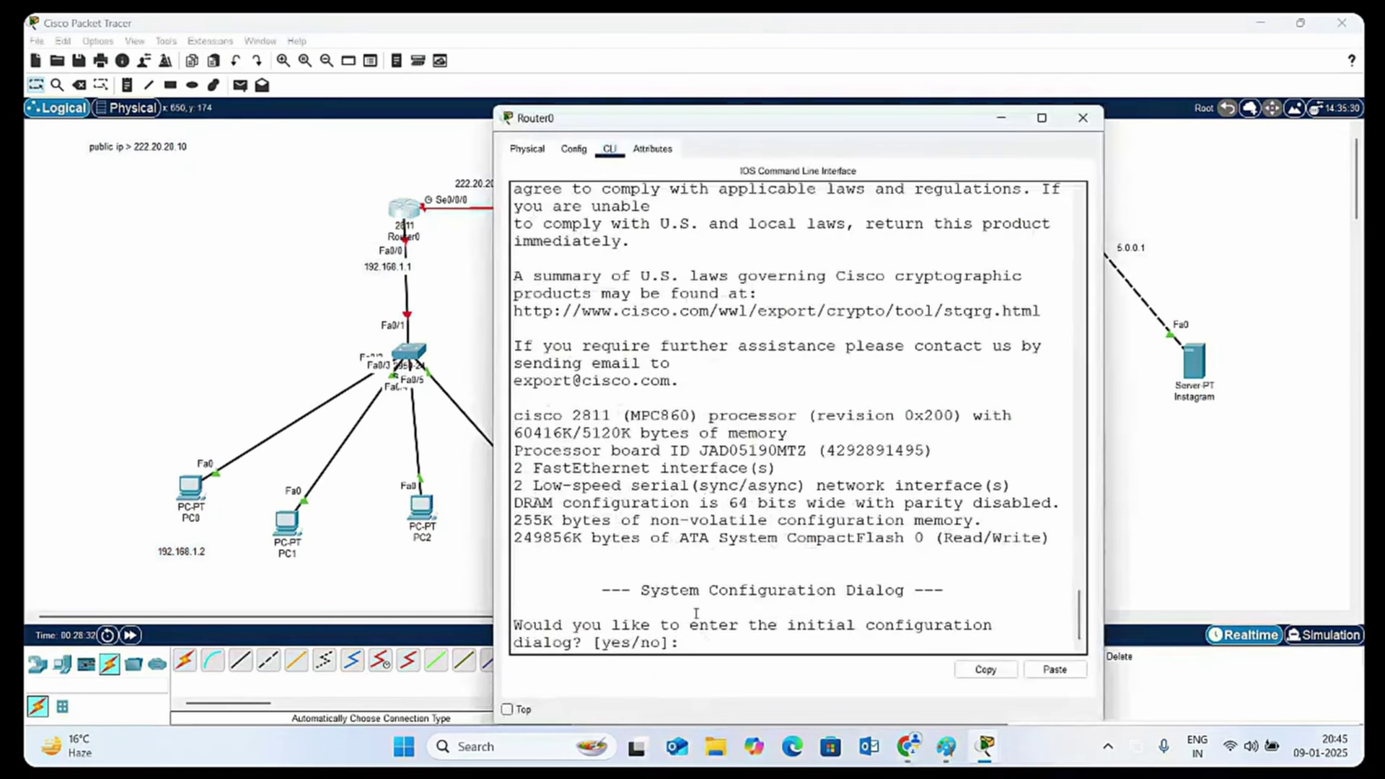
{"action": "type", "text": "no"}
{"action": "key", "text": "Return"}
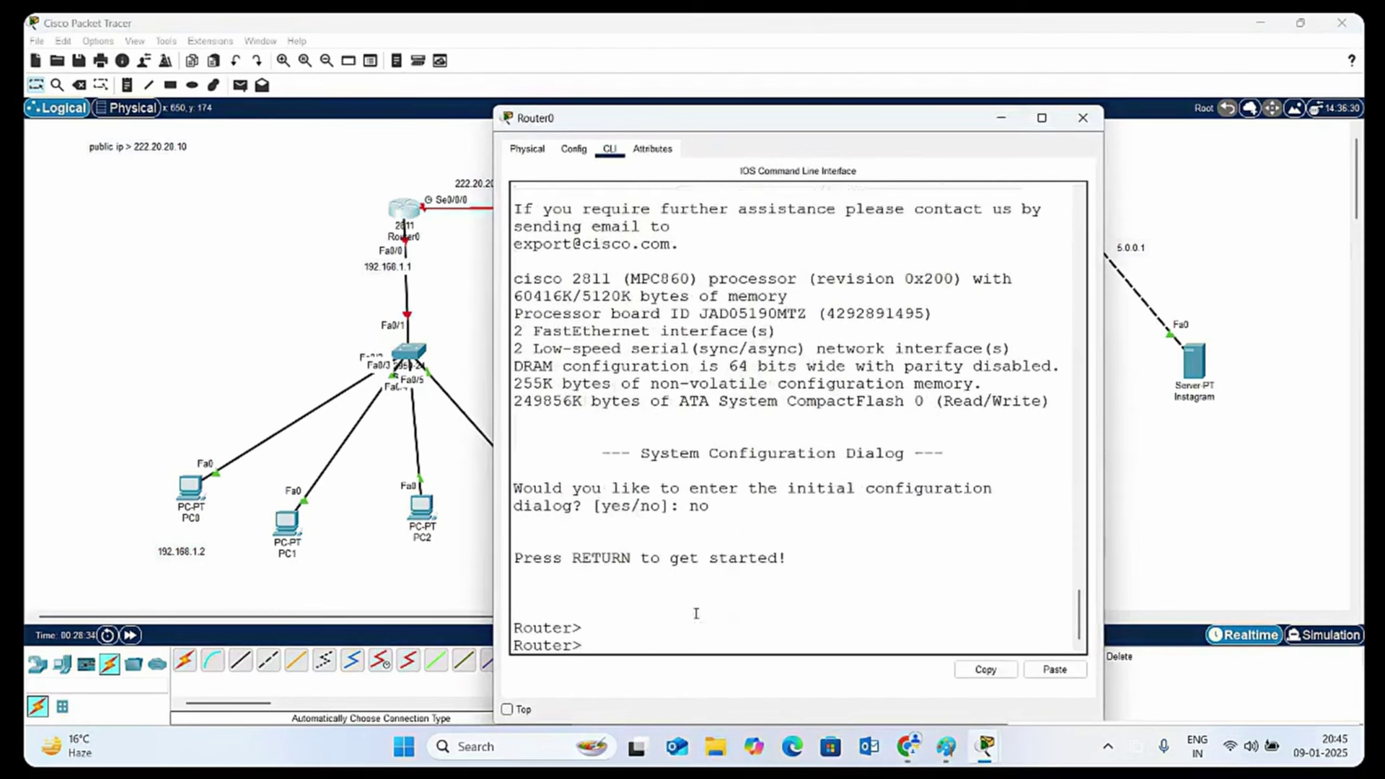
{"action": "type", "text": "en"}
{"action": "key", "text": "Return"}
{"action": "key", "text": "Return"}
{"action": "key", "text": "Return"}
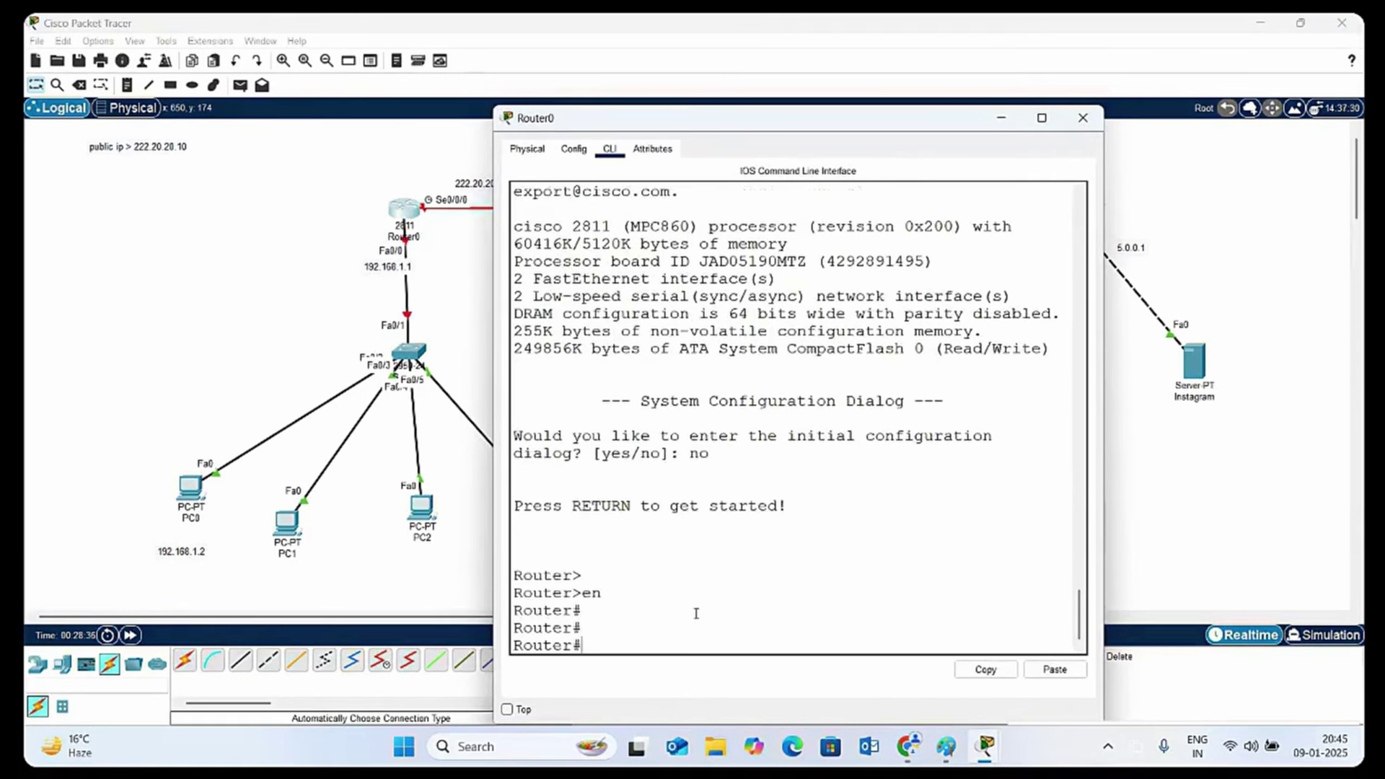
{"action": "type", "text": "conf t"}
{"action": "key", "text": "Return"}
{"action": "key", "text": "Return"}
{"action": "key", "text": "Return"}
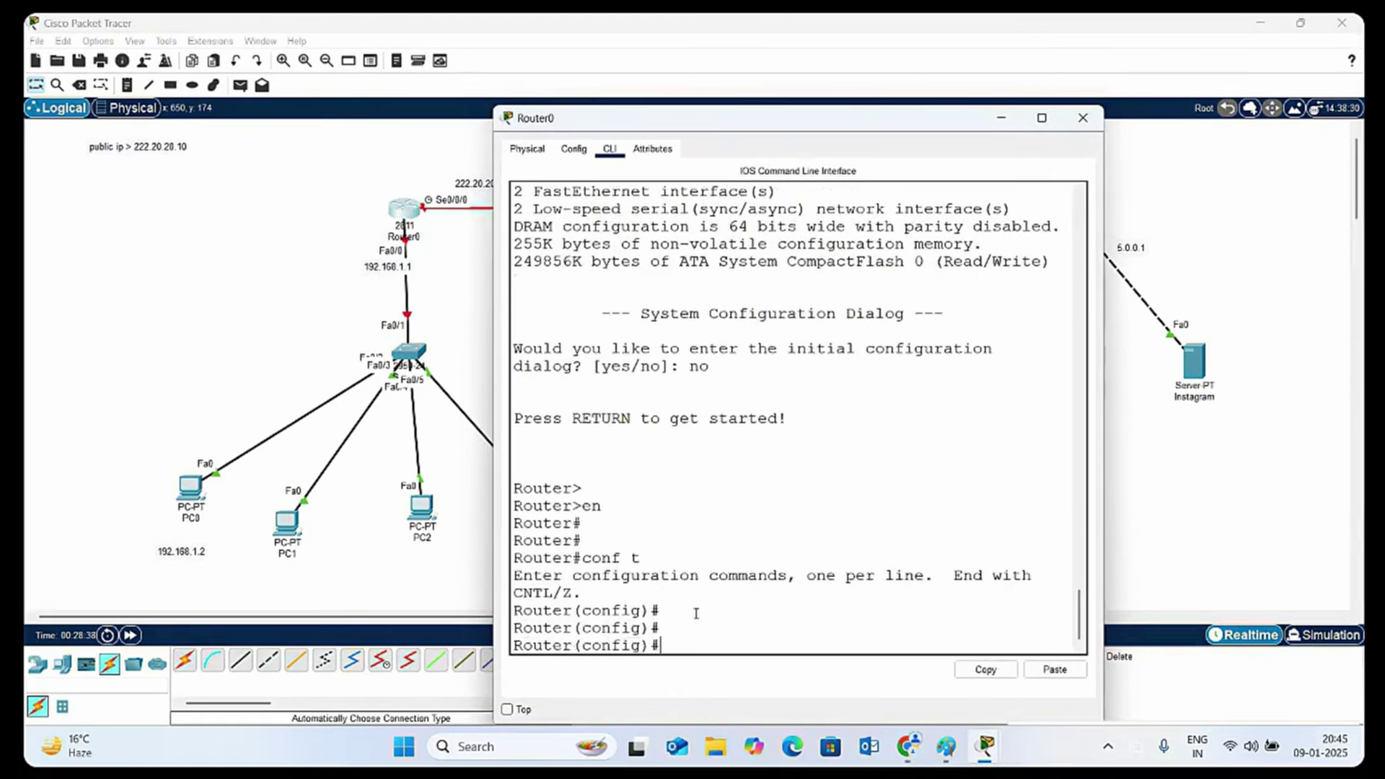
Assign IP address 222.20.20.1 with mask 255.255.255.0 to Router0's serial interface se0/0/0
{"action": "type", "text": "int se0/0/0"}
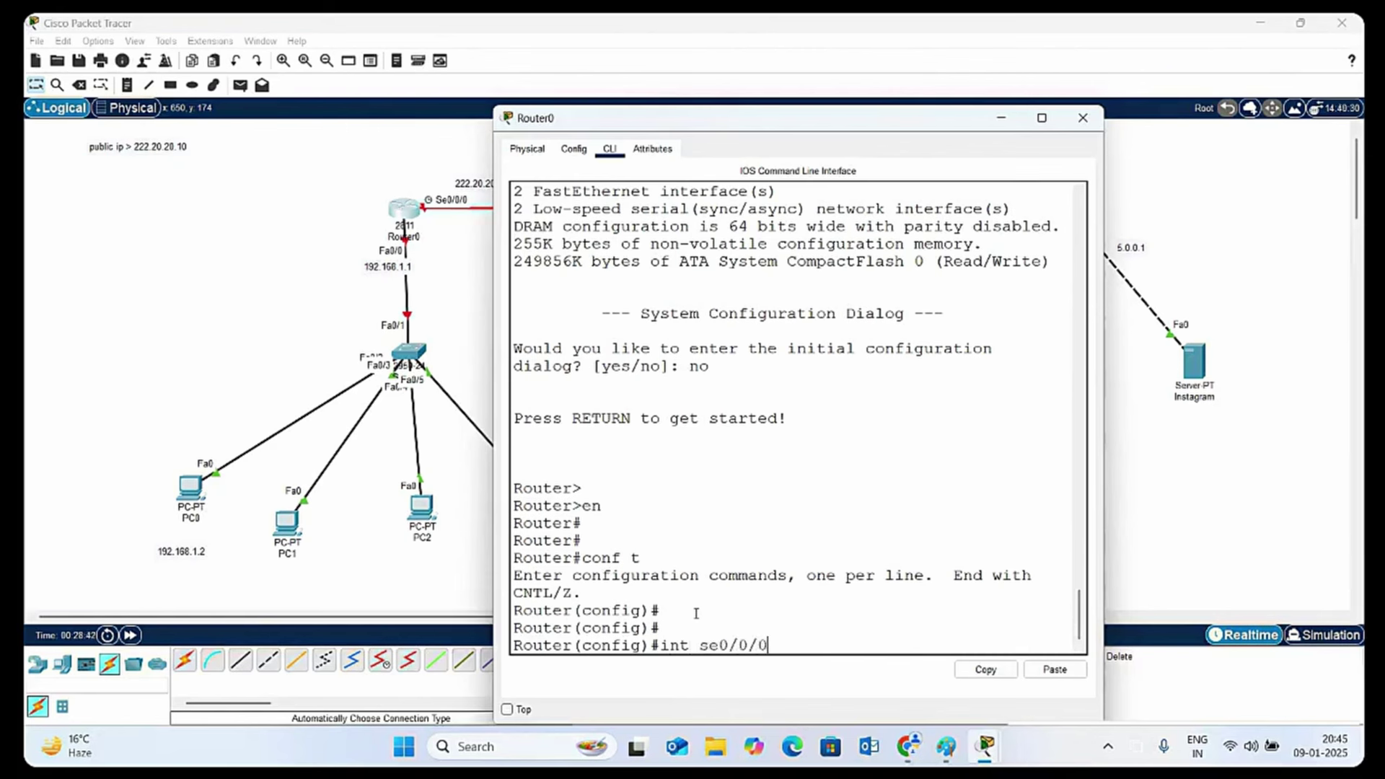
{"action": "key", "text": "Return"}
{"action": "key", "text": "Return"}
{"action": "key", "text": "Return"}
{"action": "type", "text": "ip add"}
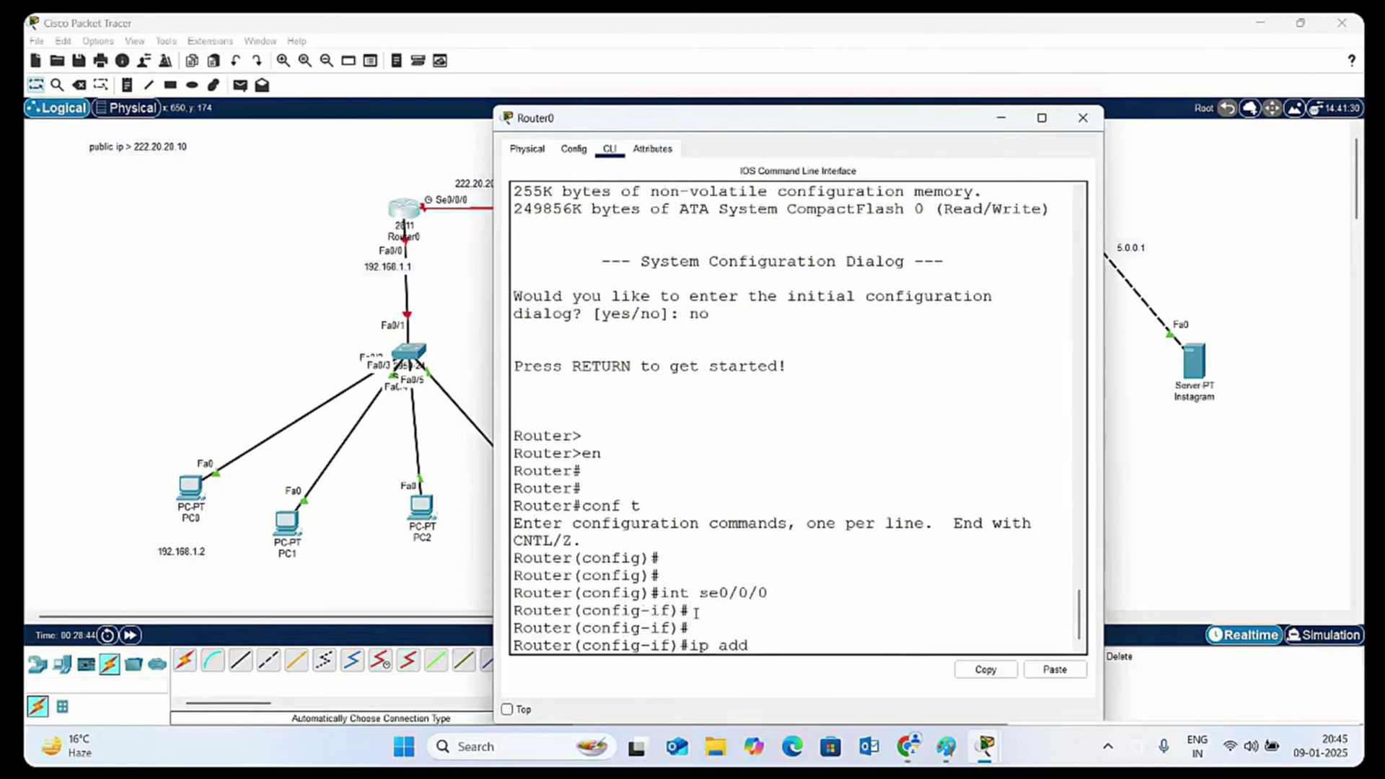
{"action": "key", "text": "Tab"}
{"action": "type", "text": "22"}
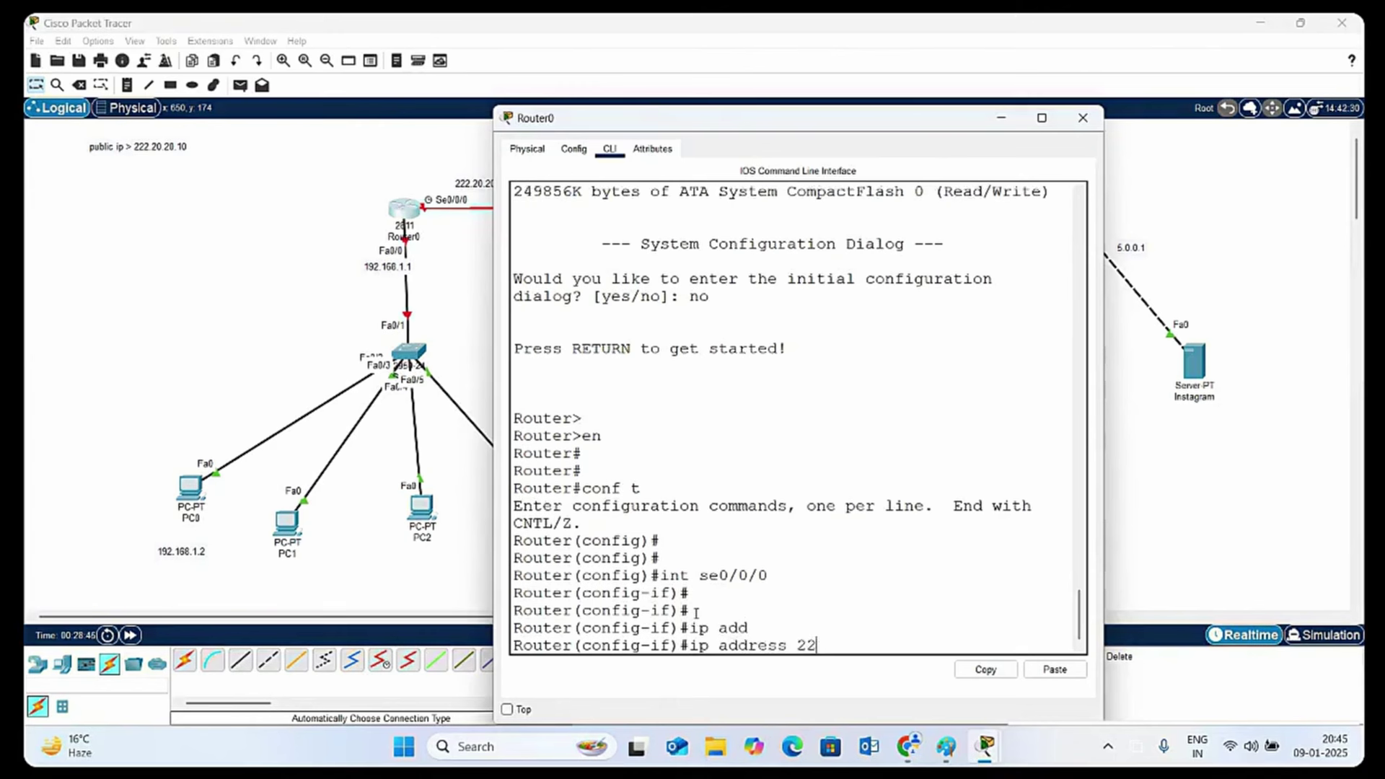
{"action": "type", "text": "2.20.20.1 255.255"}
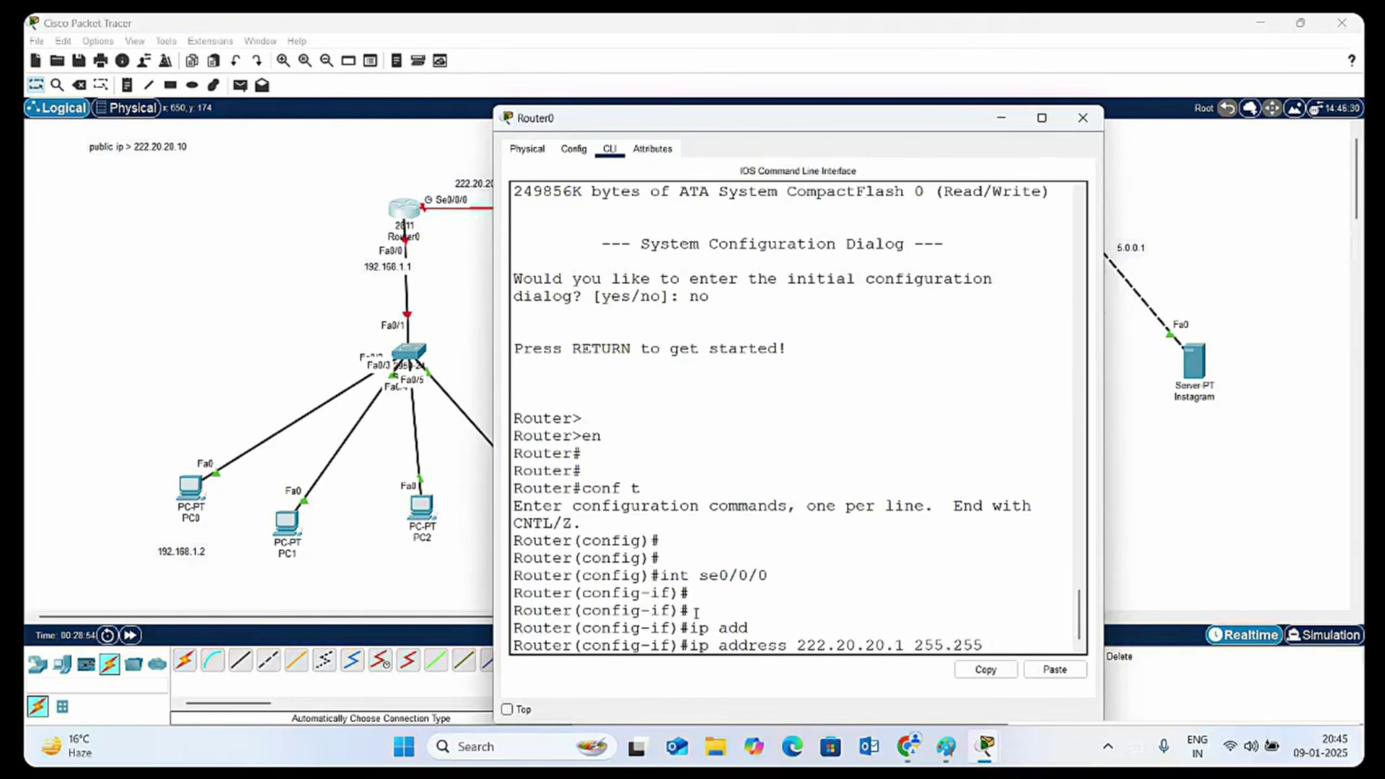
{"action": "type", "text": ".255.0"}
{"action": "key", "text": "Return"}
Enable the se0/0/0 interface with the no shutdown command
{"action": "type", "text": "no "}
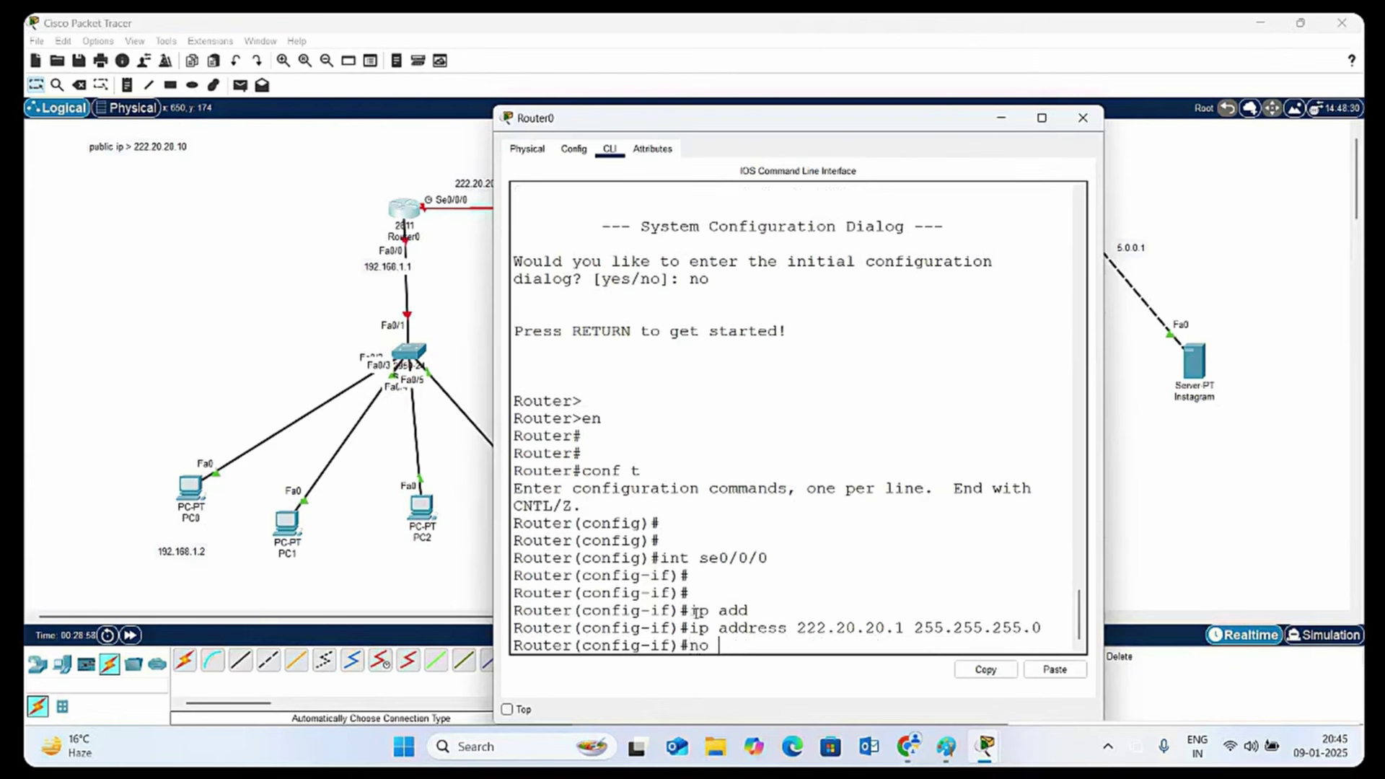
{"action": "type", "text": "sh"}
{"action": "key", "text": "Return"}
{"action": "key", "text": "Return"}
{"action": "key", "text": "Return"}
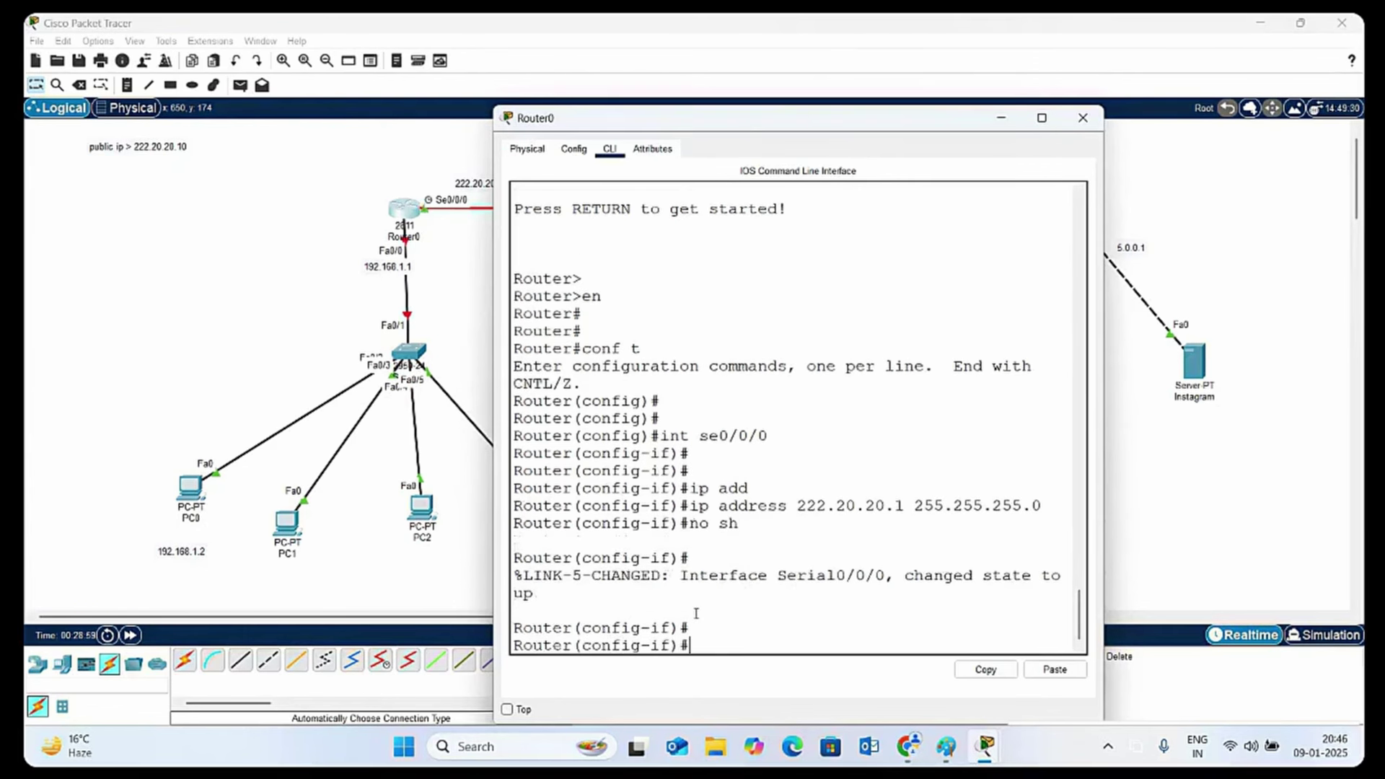
Assign 192.168.1.1 with mask 255.255.255.0 to Router0's fa0/0 interface and enable it, closing the router window
{"action": "type", "text": "int fa0/0"}
{"action": "key", "text": "Return"}
{"action": "key", "text": "Return"}
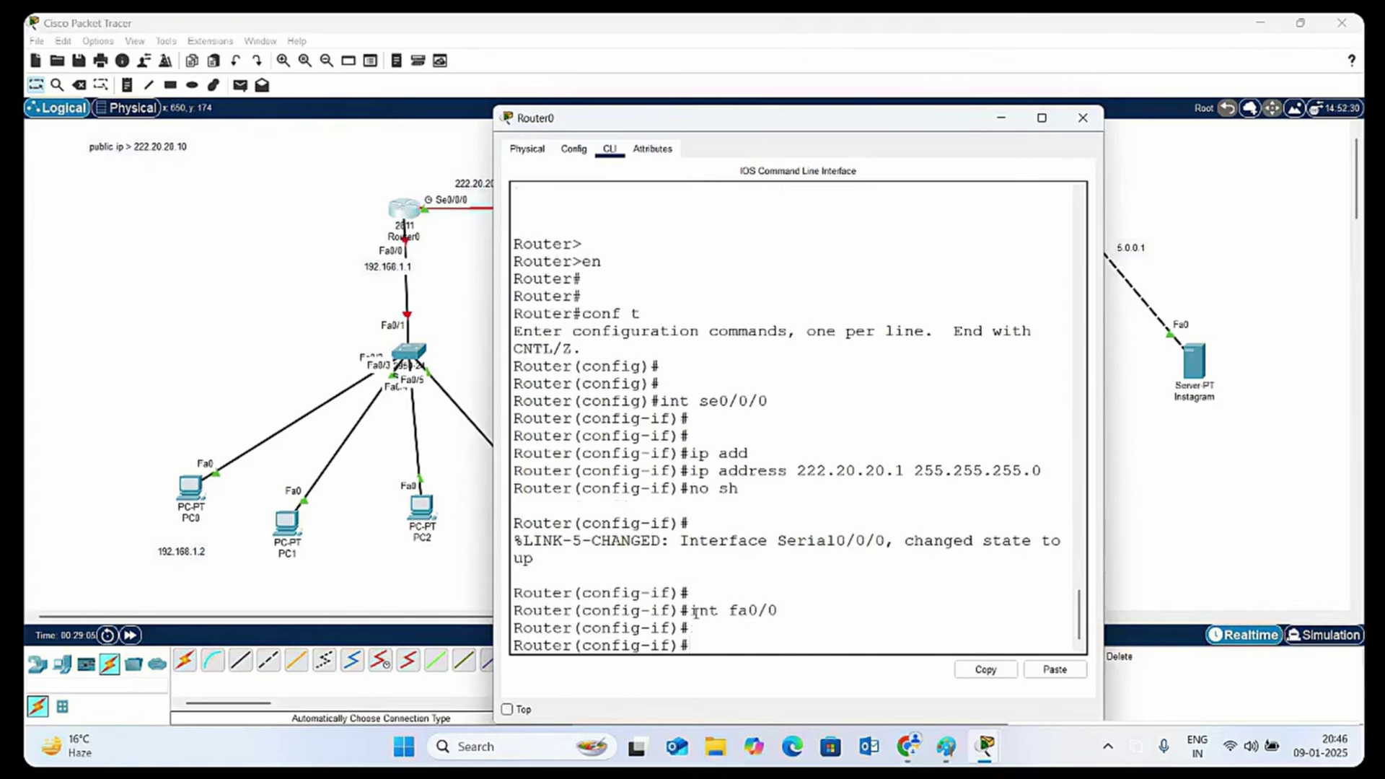
{"action": "type", "text": "ip add"}
{"action": "key", "text": "Tab"}
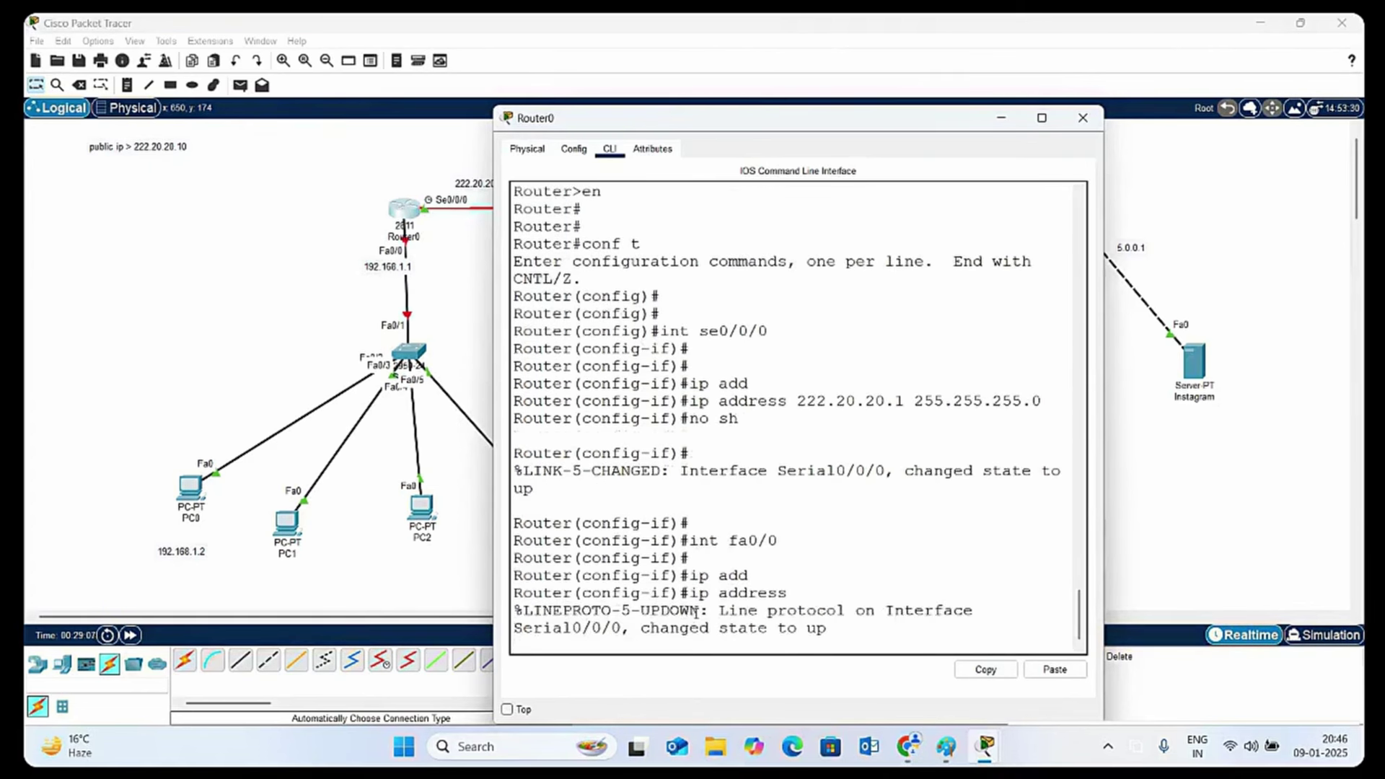
{"action": "type", "text": "192.168.1.1 "}
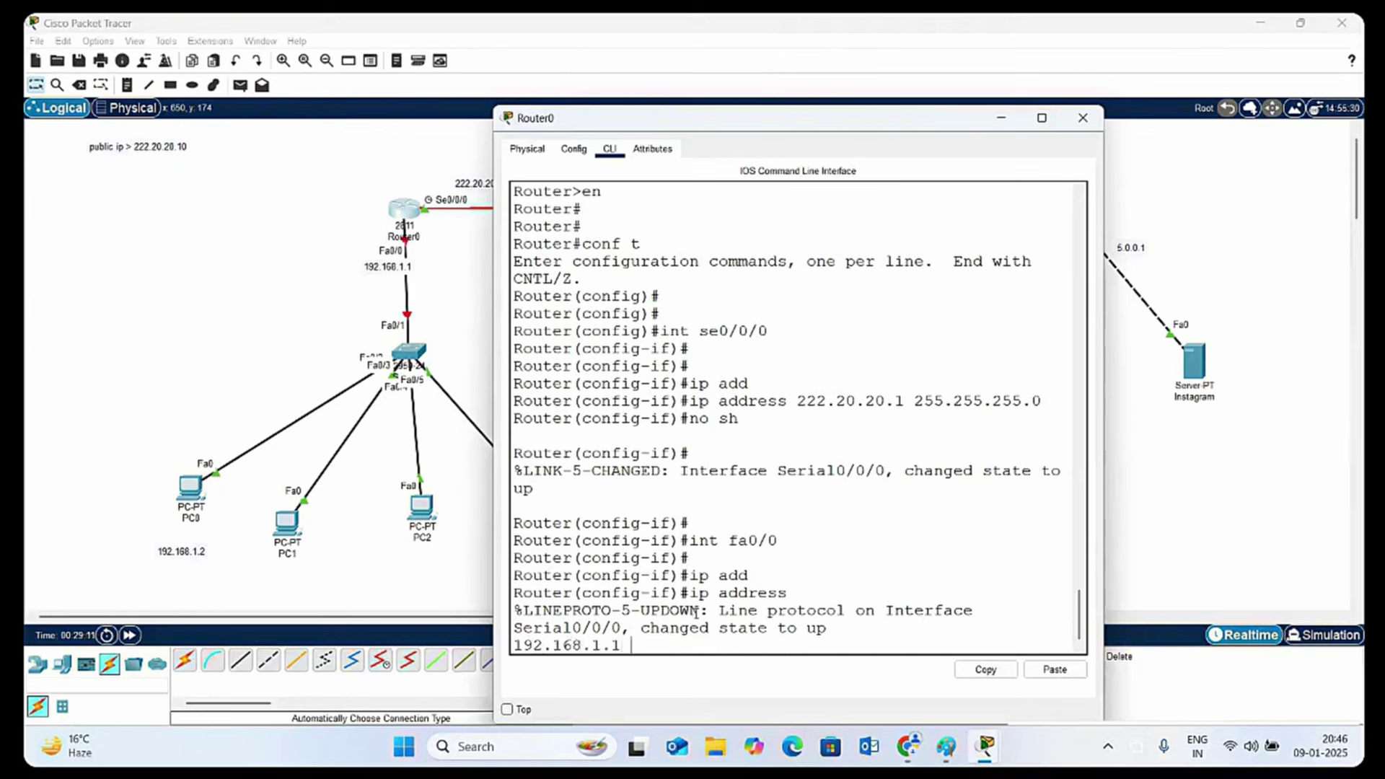
{"action": "type", "text": "255.255.2"}
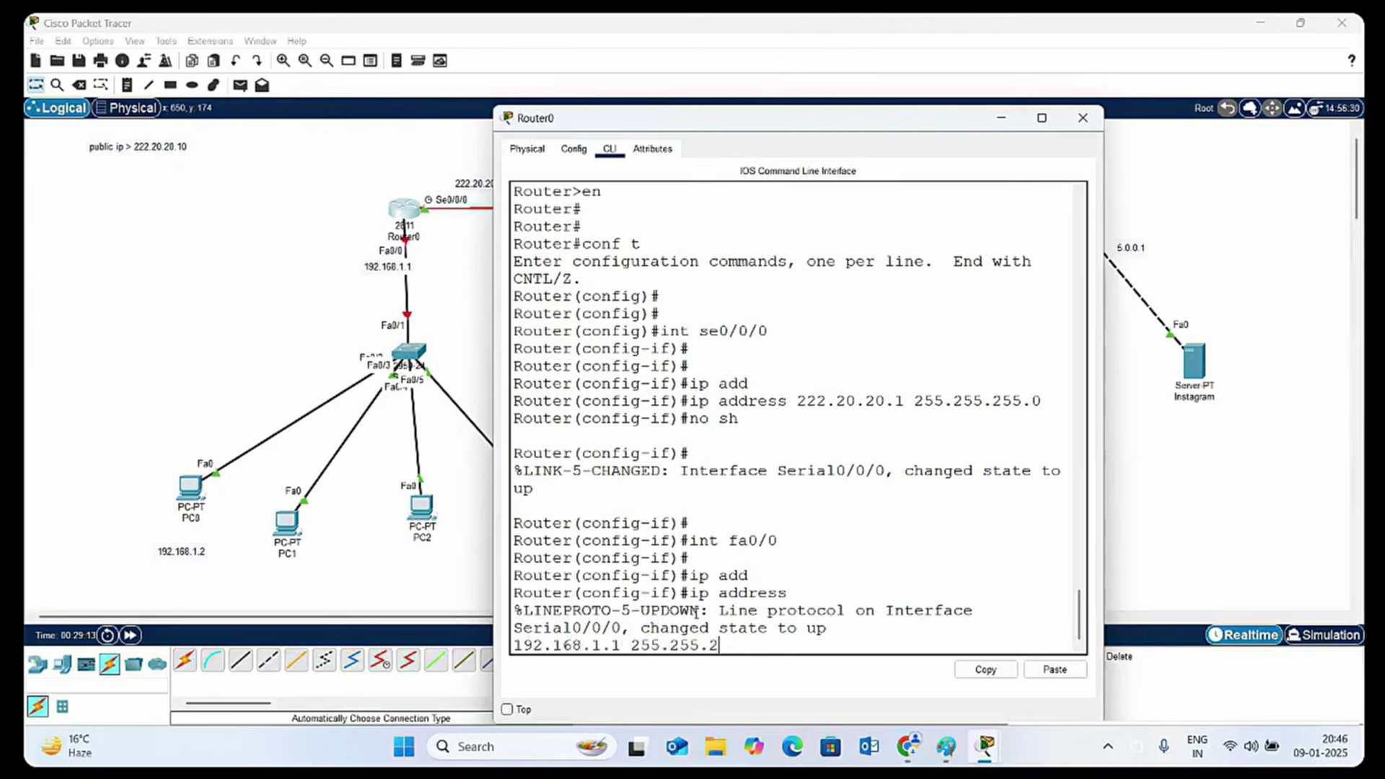
{"action": "type", "text": "55.0"}
{"action": "key", "text": "Return"}
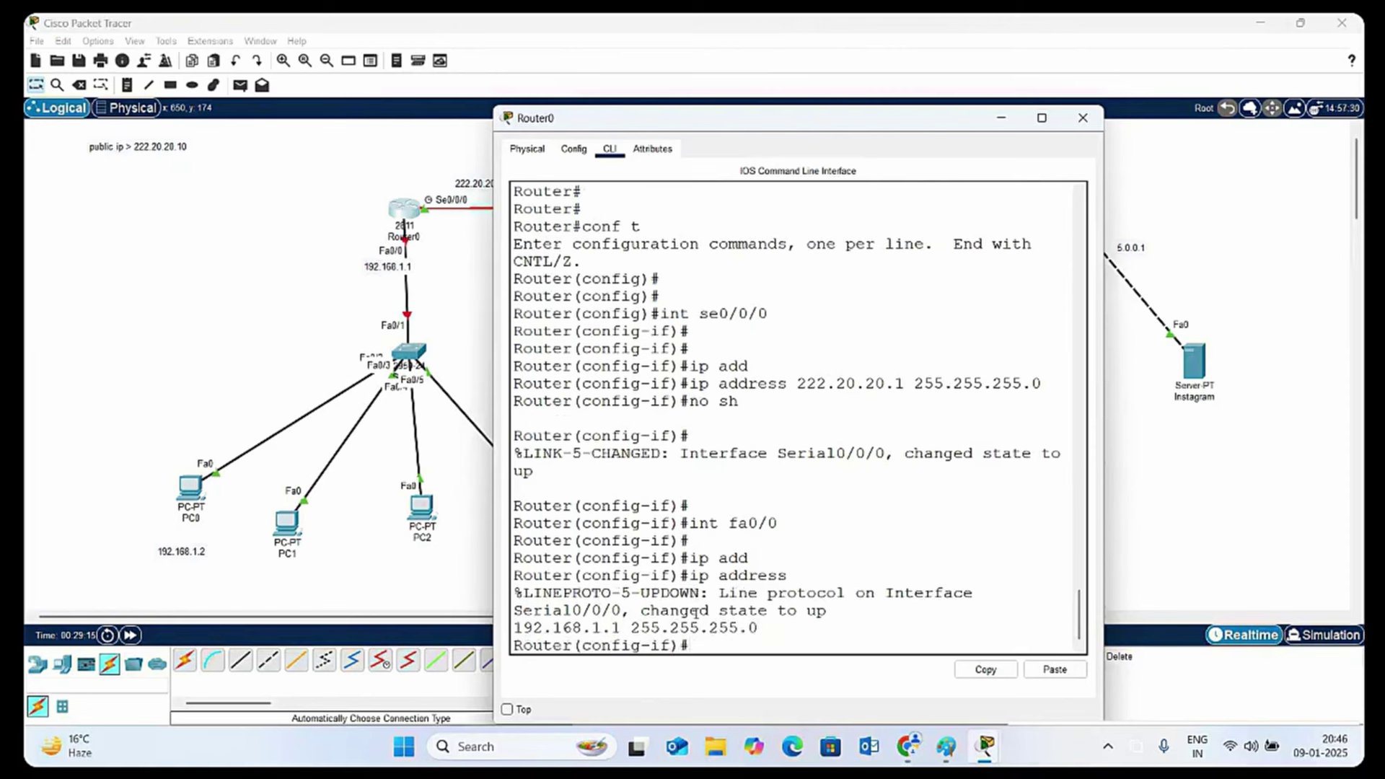
{"action": "type", "text": "no sh"}
{"action": "key", "text": "Return"}
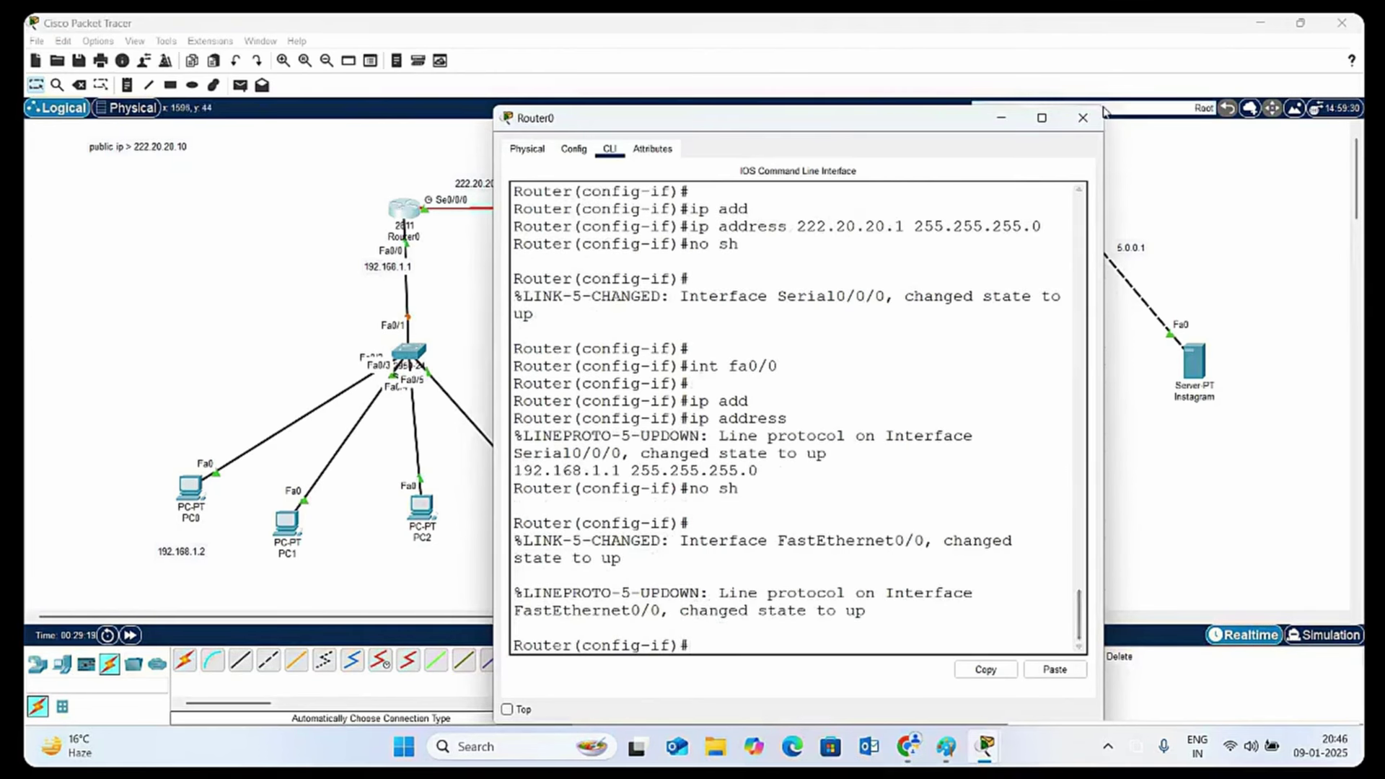
{"action": "left_click", "coordinate": [1083, 117]}
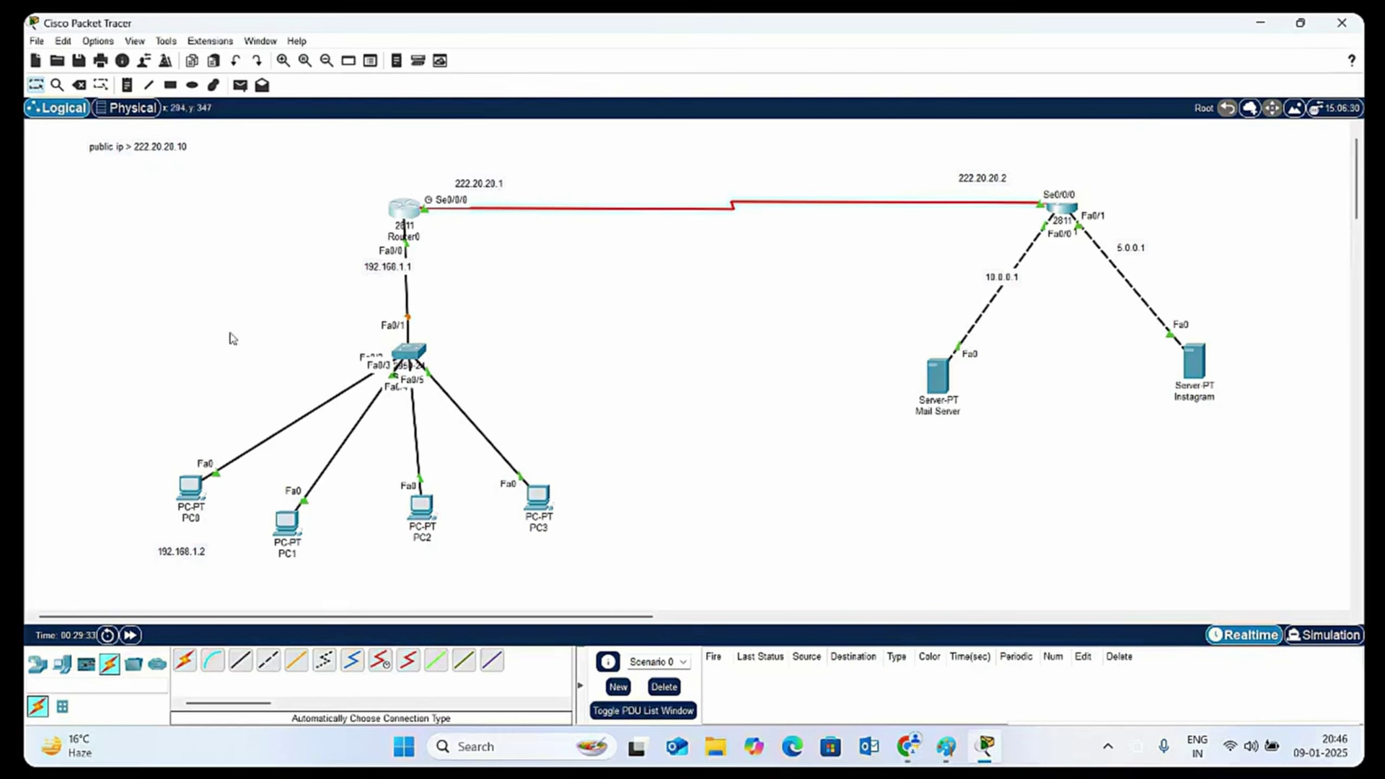
Extend the public IP note on the workspace to the range 222.20.20.10-15
{"action": "double_click", "coordinate": [187, 148]}
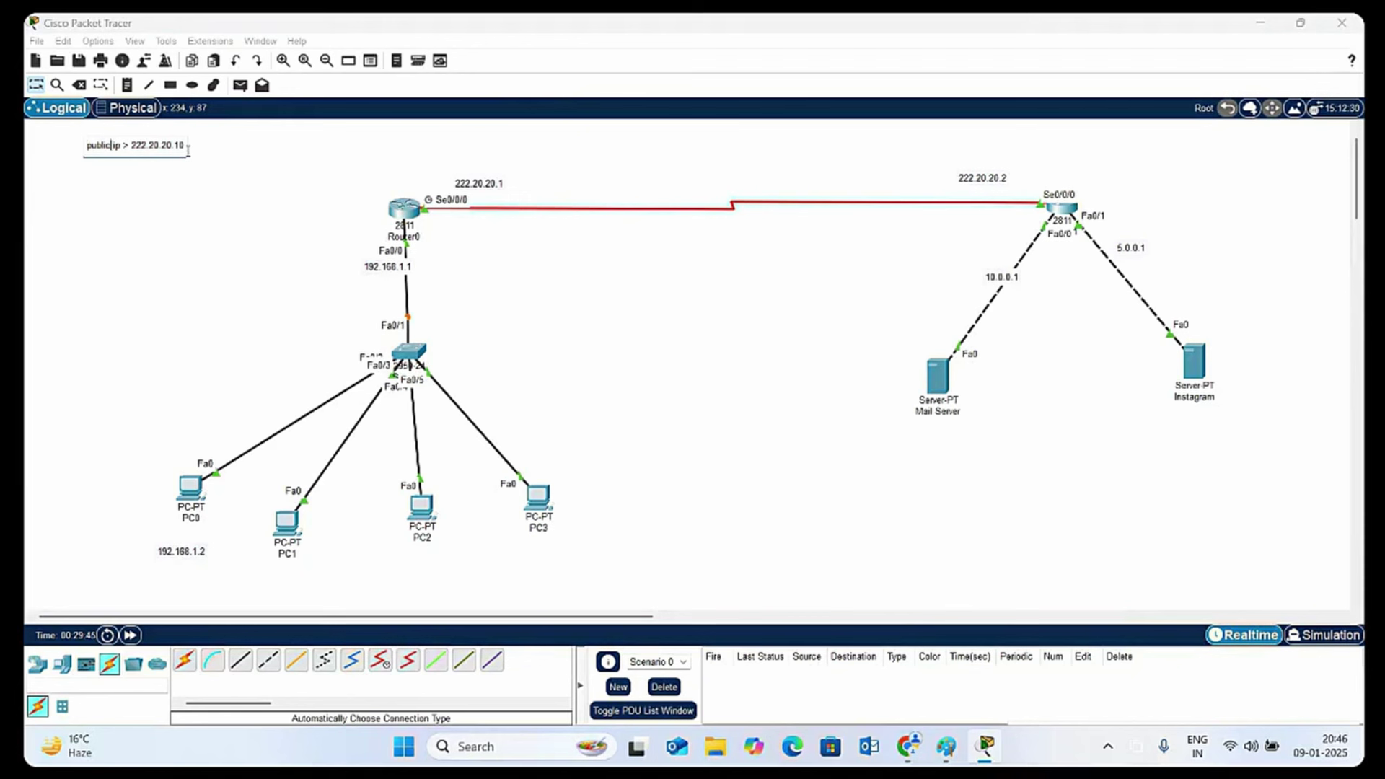
{"action": "key", "text": "Right"}
{"action": "key", "text": "Right"}
{"action": "key", "text": "Right"}
{"action": "key", "text": "Right"}
{"action": "key", "text": "Right"}
{"action": "key", "text": "Right"}
{"action": "key", "text": "Right"}
{"action": "key", "text": "Right"}
{"action": "key", "text": "Right"}
{"action": "key", "text": "Right"}
{"action": "key", "text": "Right"}
{"action": "key", "text": "Right"}
{"action": "key", "text": "Right"}
{"action": "key", "text": "Right"}
{"action": "key", "text": "Right"}
{"action": "key", "text": "Right"}
{"action": "key", "text": "Right"}
{"action": "key", "text": "Right"}
{"action": "type", "text": "-"}
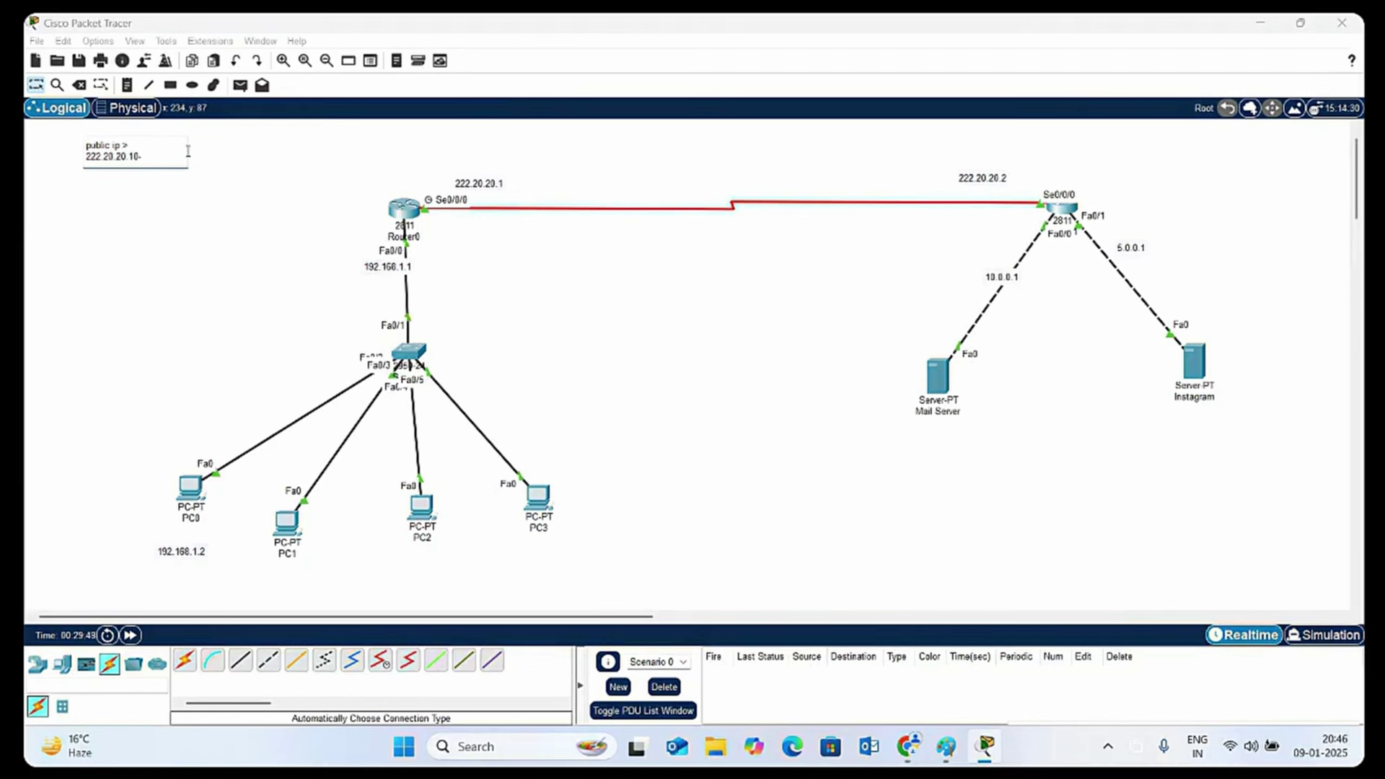
{"action": "type", "text": "15"}
{"action": "left_click", "coordinate": [217, 197]}
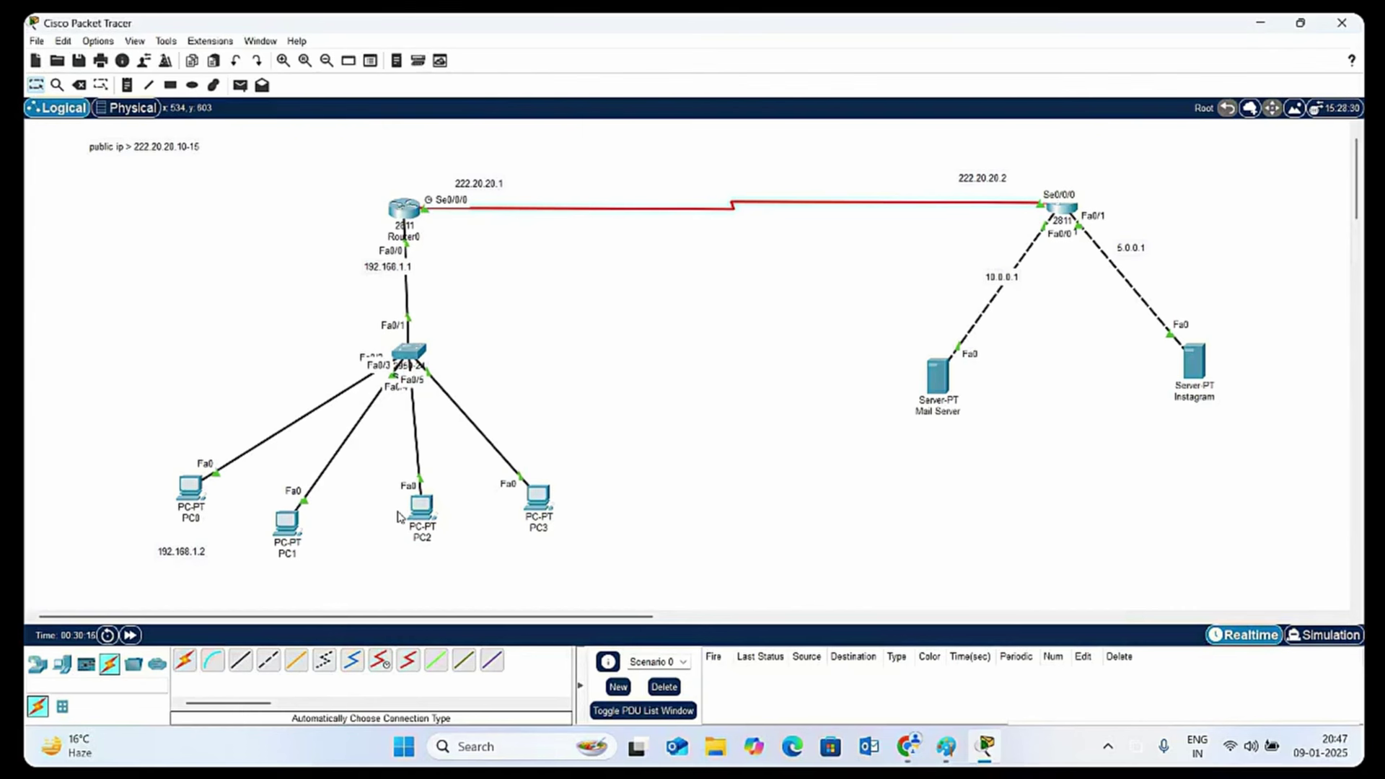
In Router0's command line, exit interface configuration and add a default route 0.0.0.0 0.0.0.0 via next hop 222.20.20.2
{"action": "left_click", "coordinate": [407, 220]}
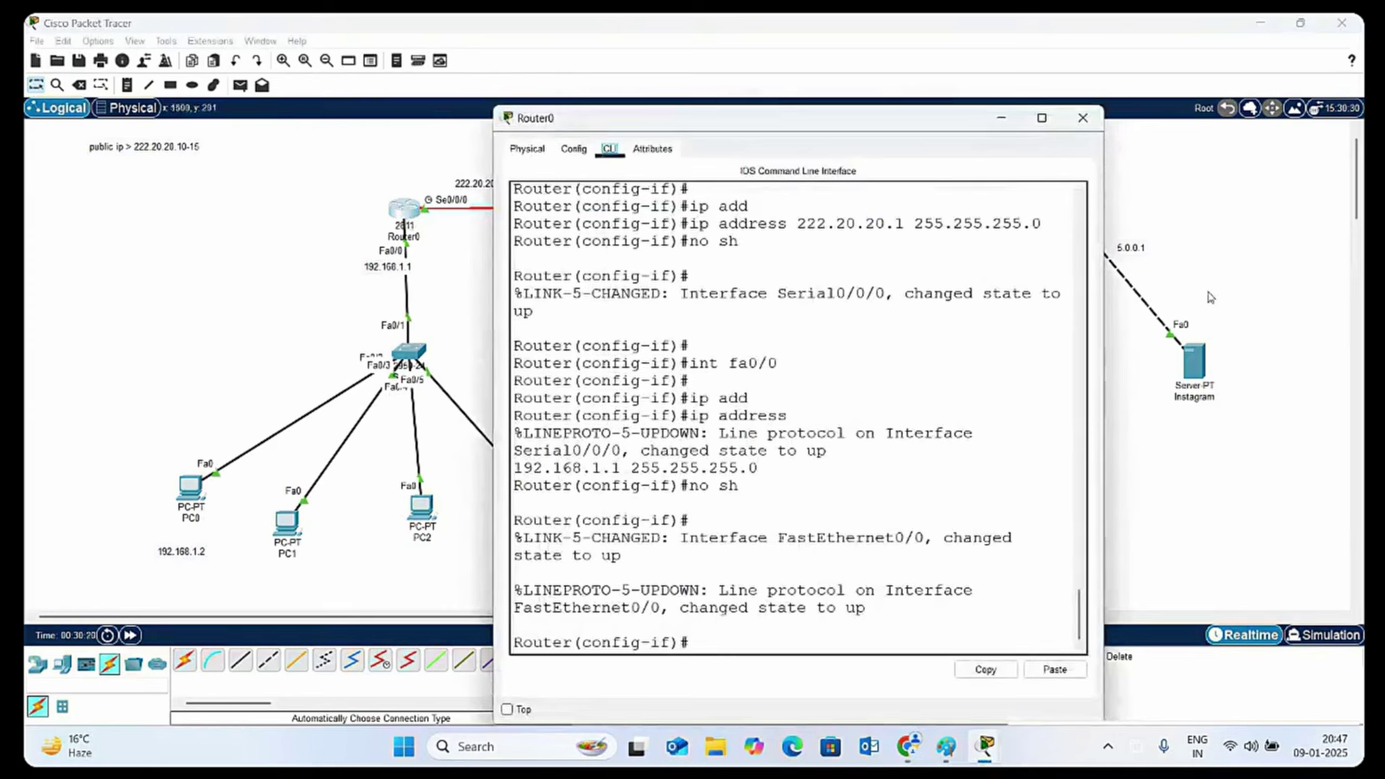
{"action": "left_click", "coordinate": [1041, 118]}
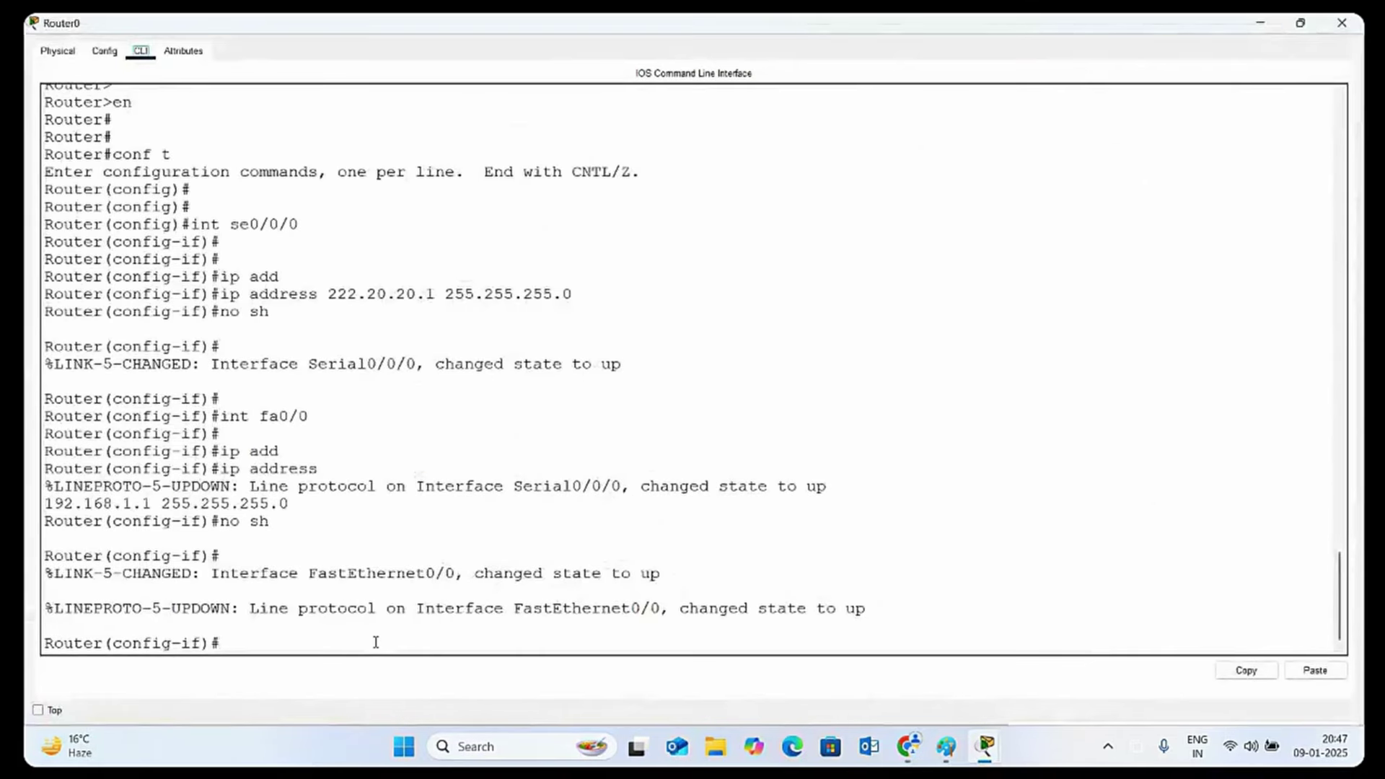
{"action": "type", "text": "ex"}
{"action": "key", "text": "Return"}
{"action": "key", "text": "Return"}
{"action": "key", "text": "Return"}
{"action": "key", "text": "Return"}
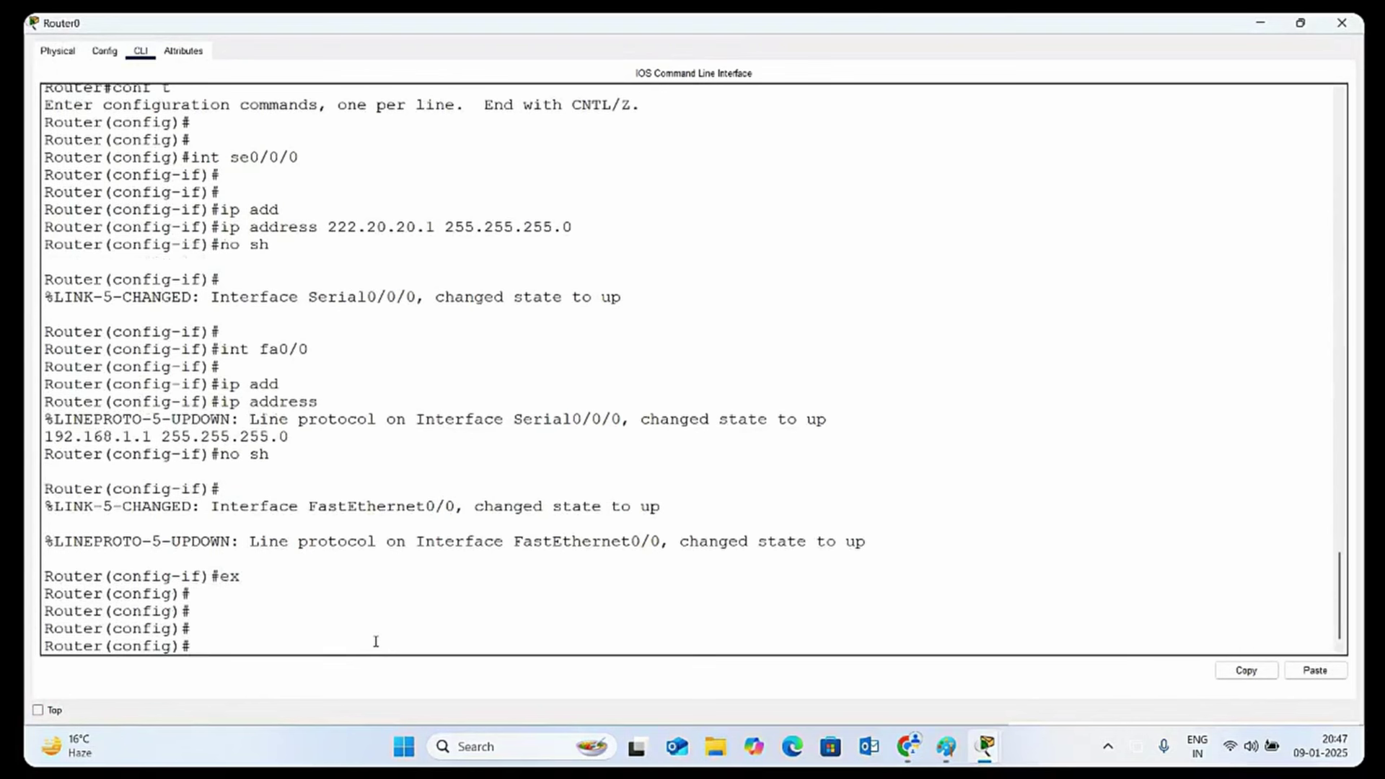
{"action": "type", "text": "ip route 0.0.0.0 0.0.0.0"}
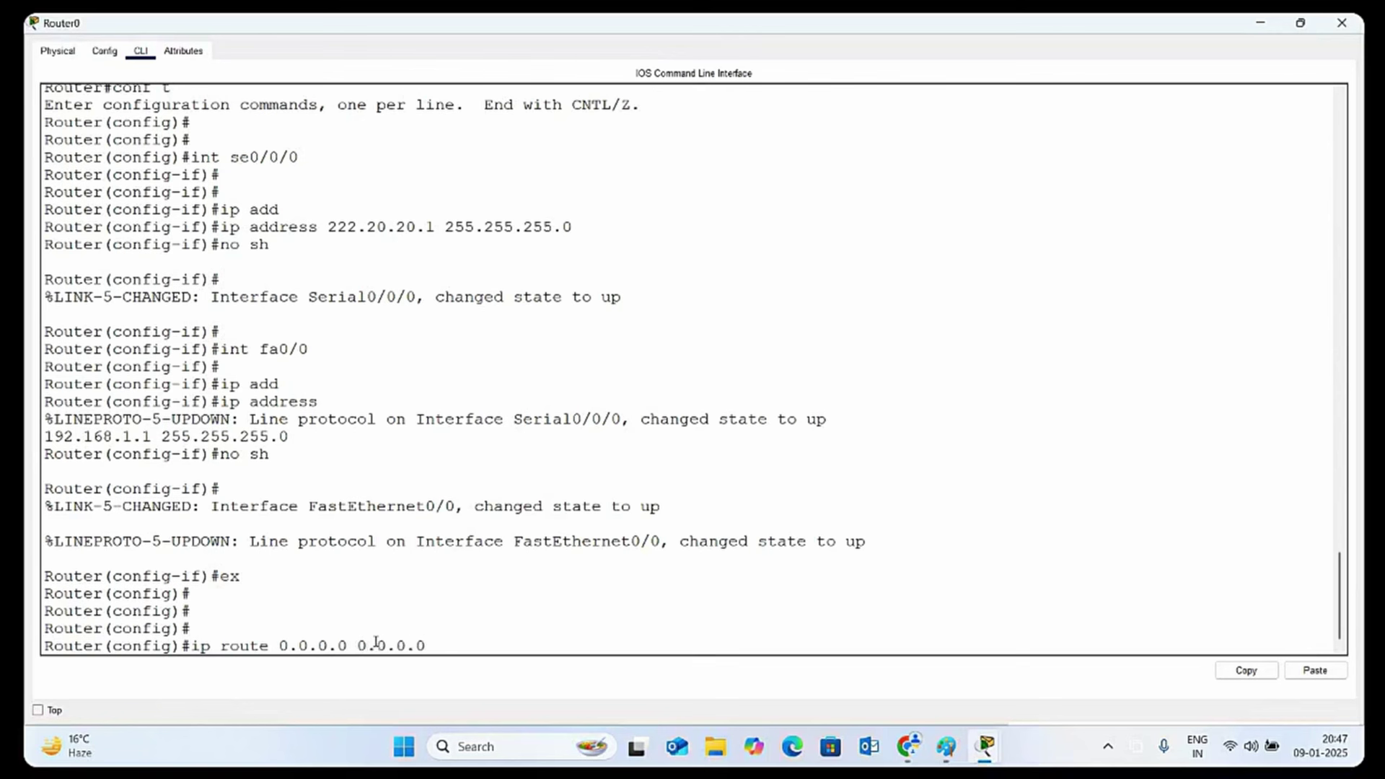
{"action": "type", "text": " 222.20.20.2"}
{"action": "key", "text": "Return"}
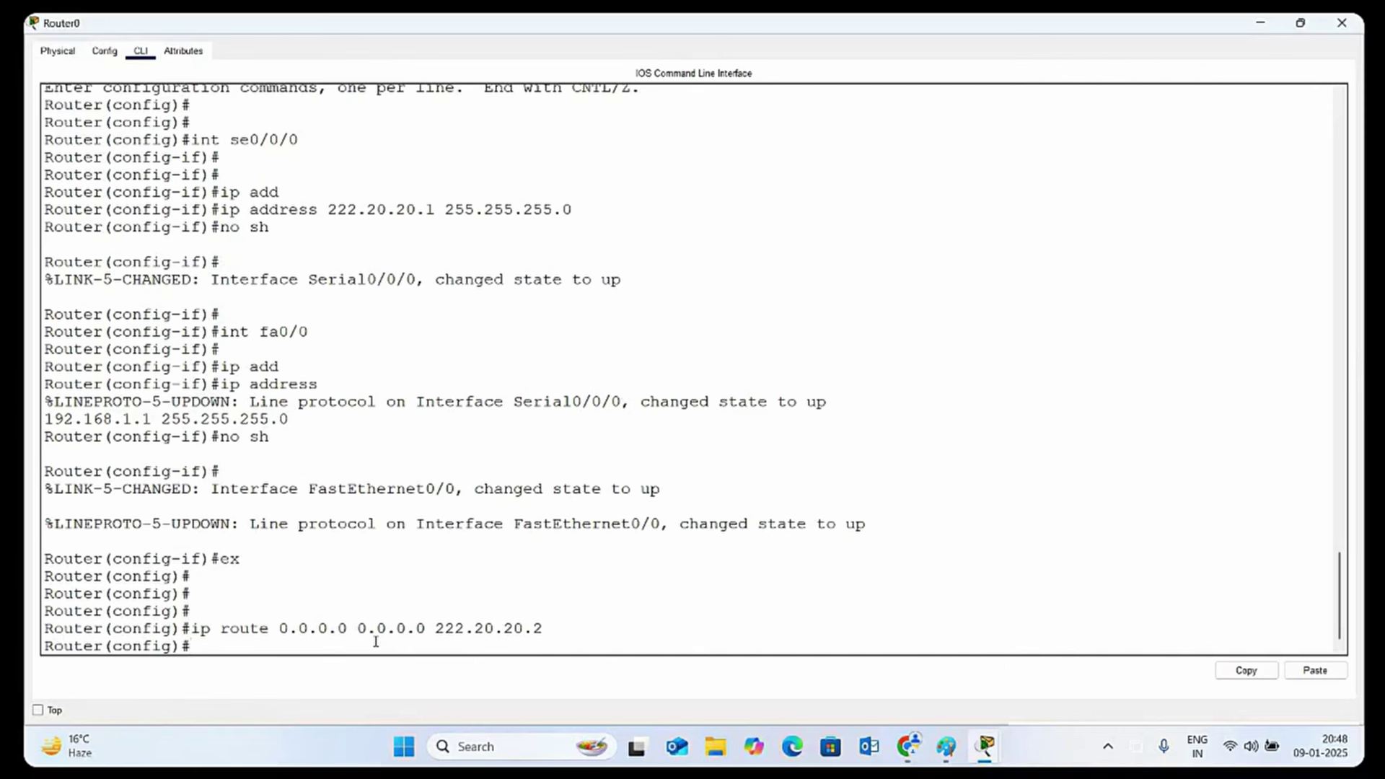
Create access list 1 on Router0 permitting the 192.168.1.0 network with wildcard mask 0.0.0.255
{"action": "type", "text": "acc"}
{"action": "key", "text": "Tab"}
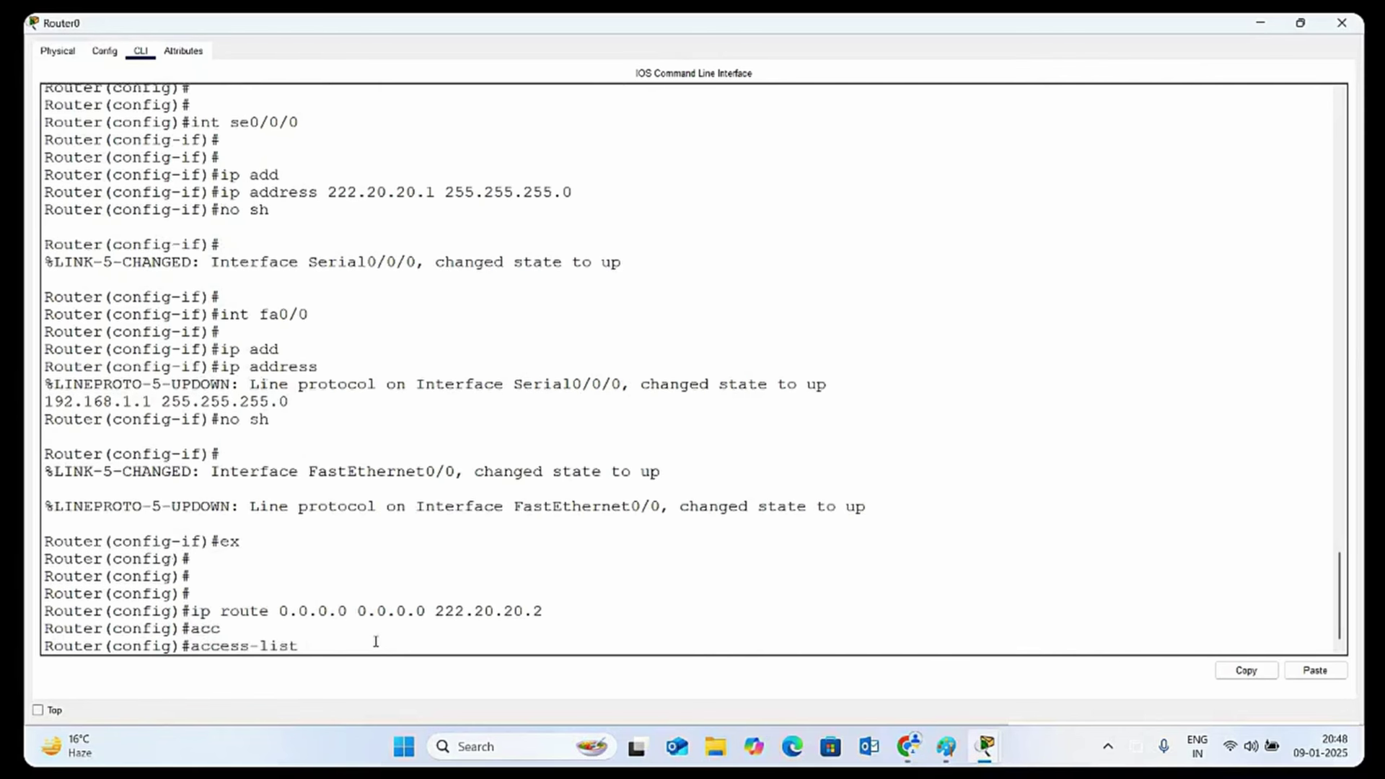
{"action": "type", "text": "1 per"}
{"action": "key", "text": "Tab"}
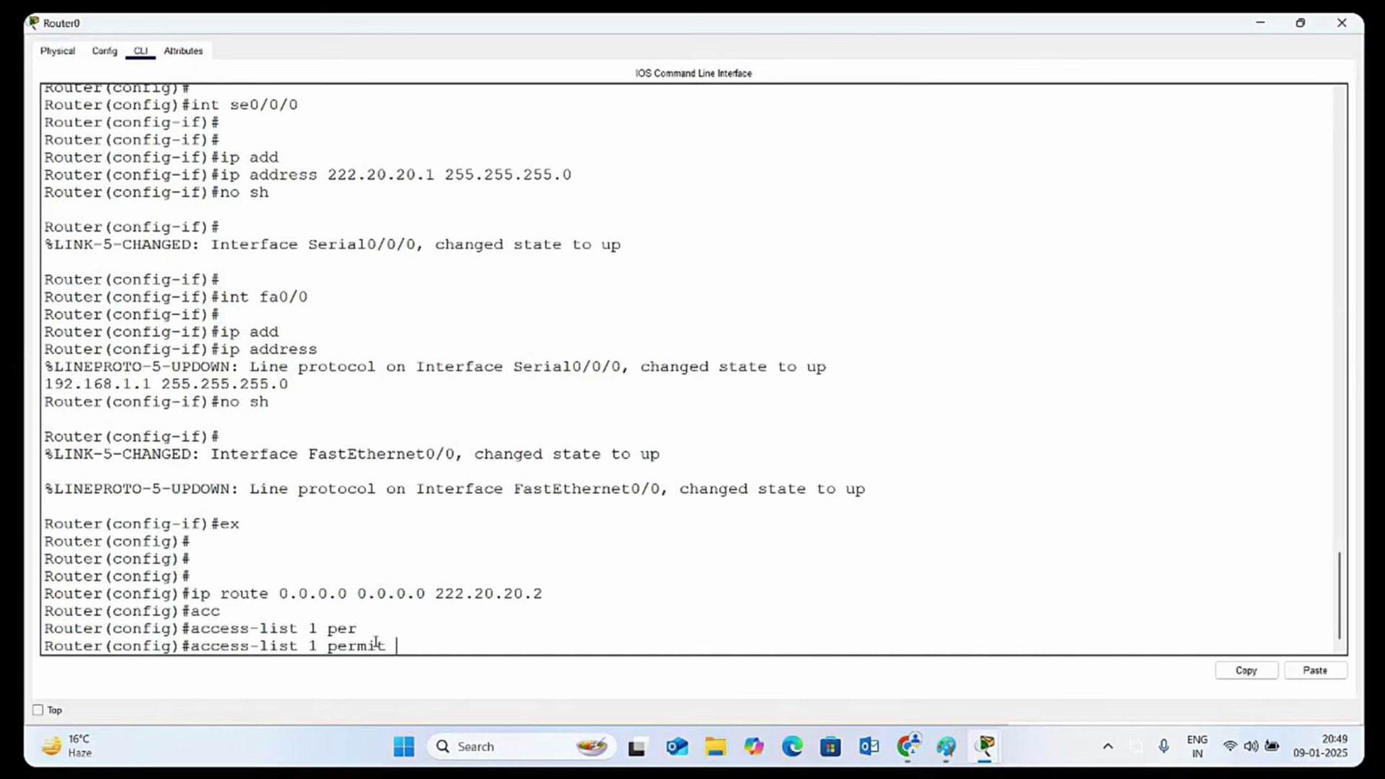
{"action": "type", "text": "192.168.1.0"}
{"action": "type", "text": "0.0.0.255"}
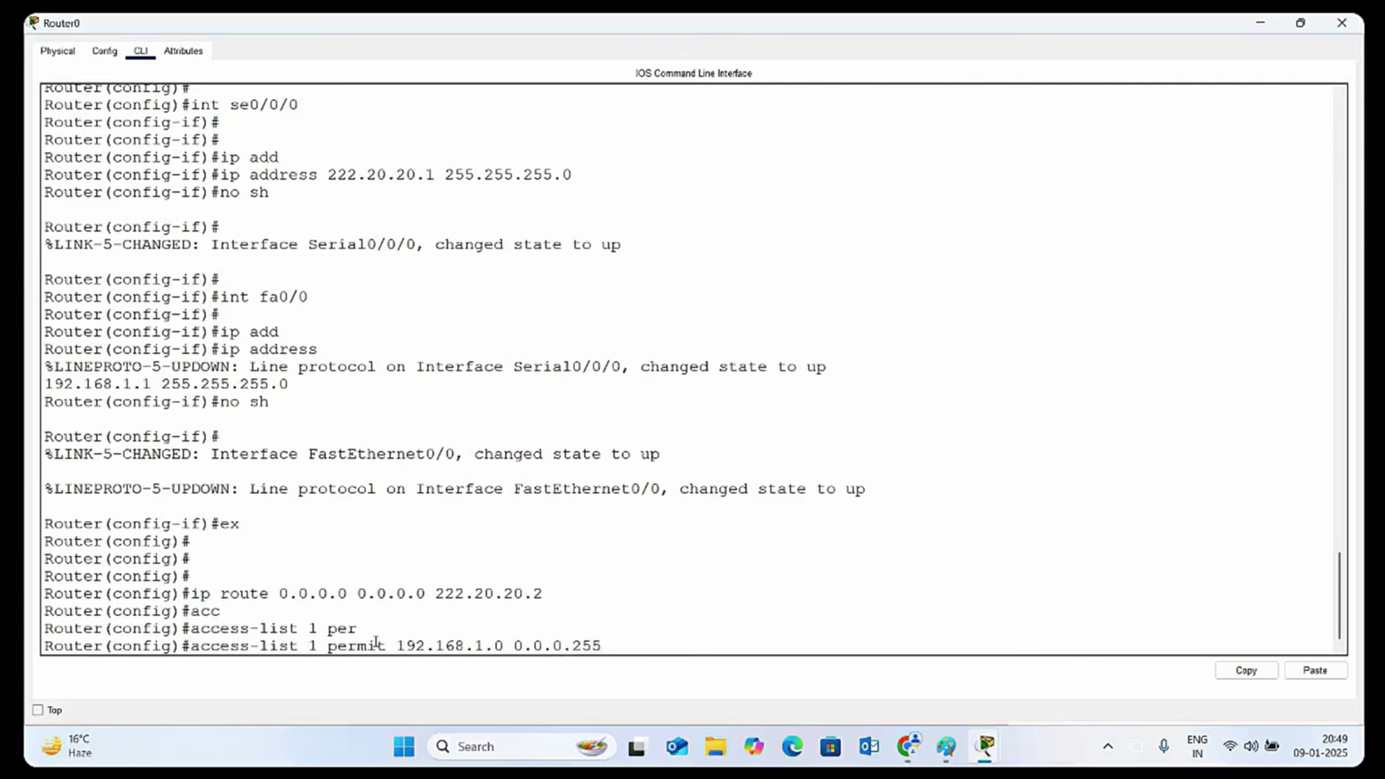
{"action": "key", "text": "Return"}
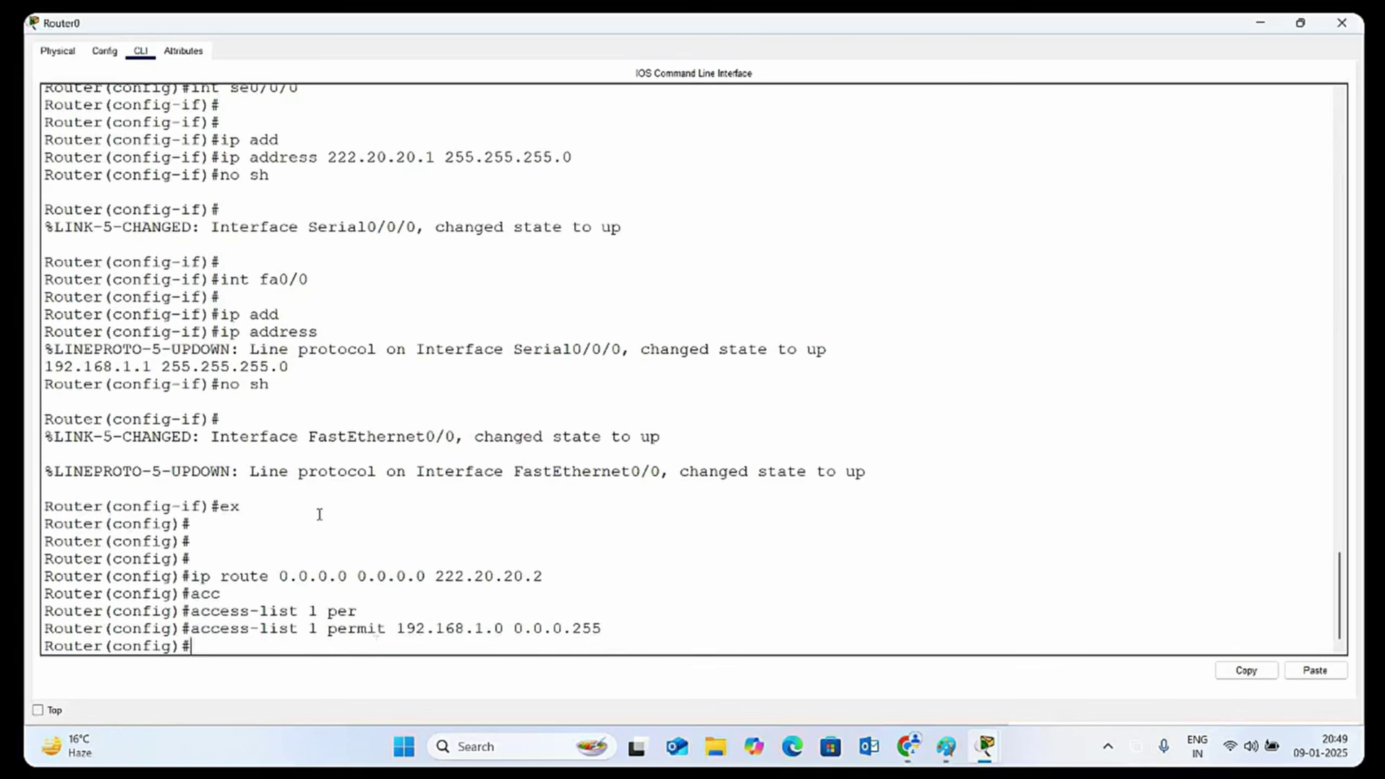
{"action": "left_click_drag", "start_coordinate": [398, 633], "coordinate": [610, 634]}
{"action": "left_click", "coordinate": [606, 635]}
Define a NAT pool named dynamic covering 222.20.20.10 to 222.20.20.15 with netmask 255.255.255.0
{"action": "type", "text": "ip nat"}
{"action": "key", "text": "Tab"}
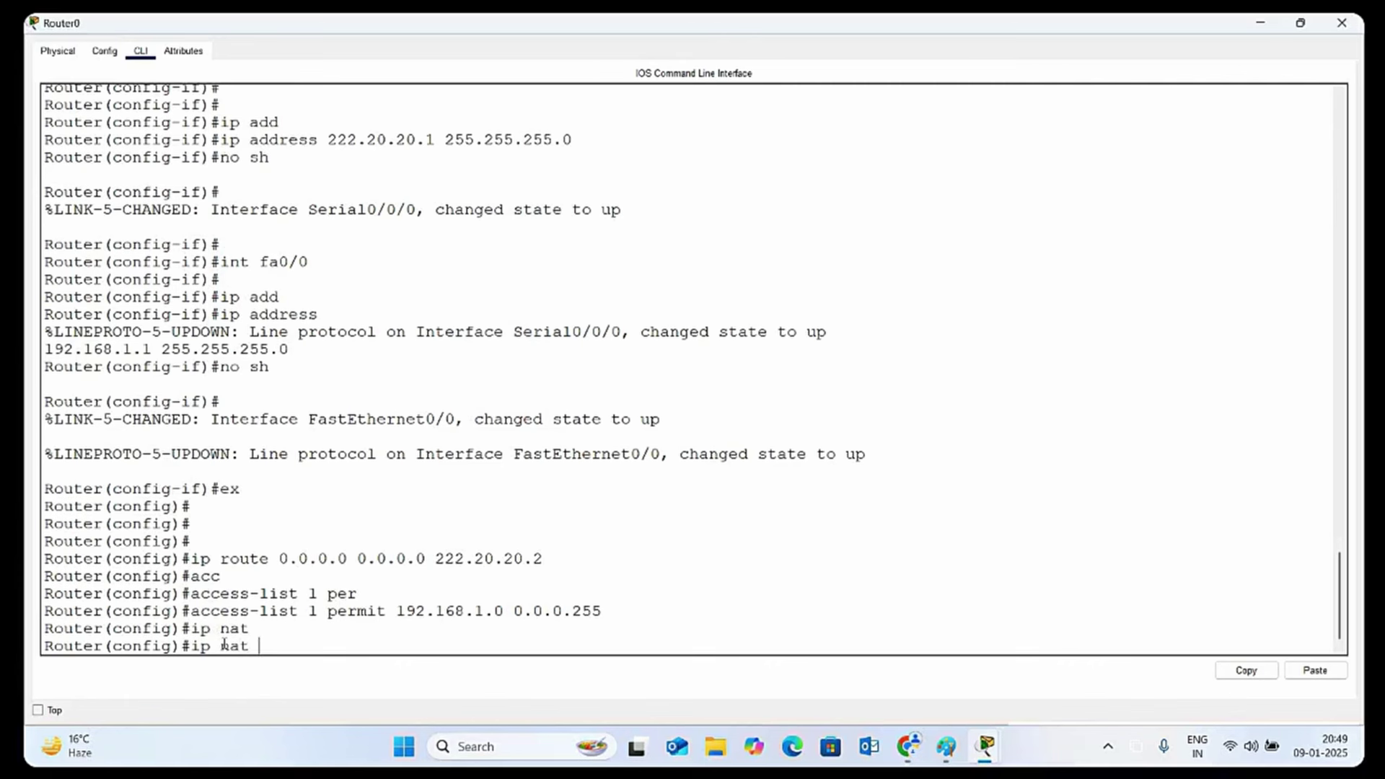
{"action": "type", "text": "po"}
{"action": "key", "text": "Tab"}
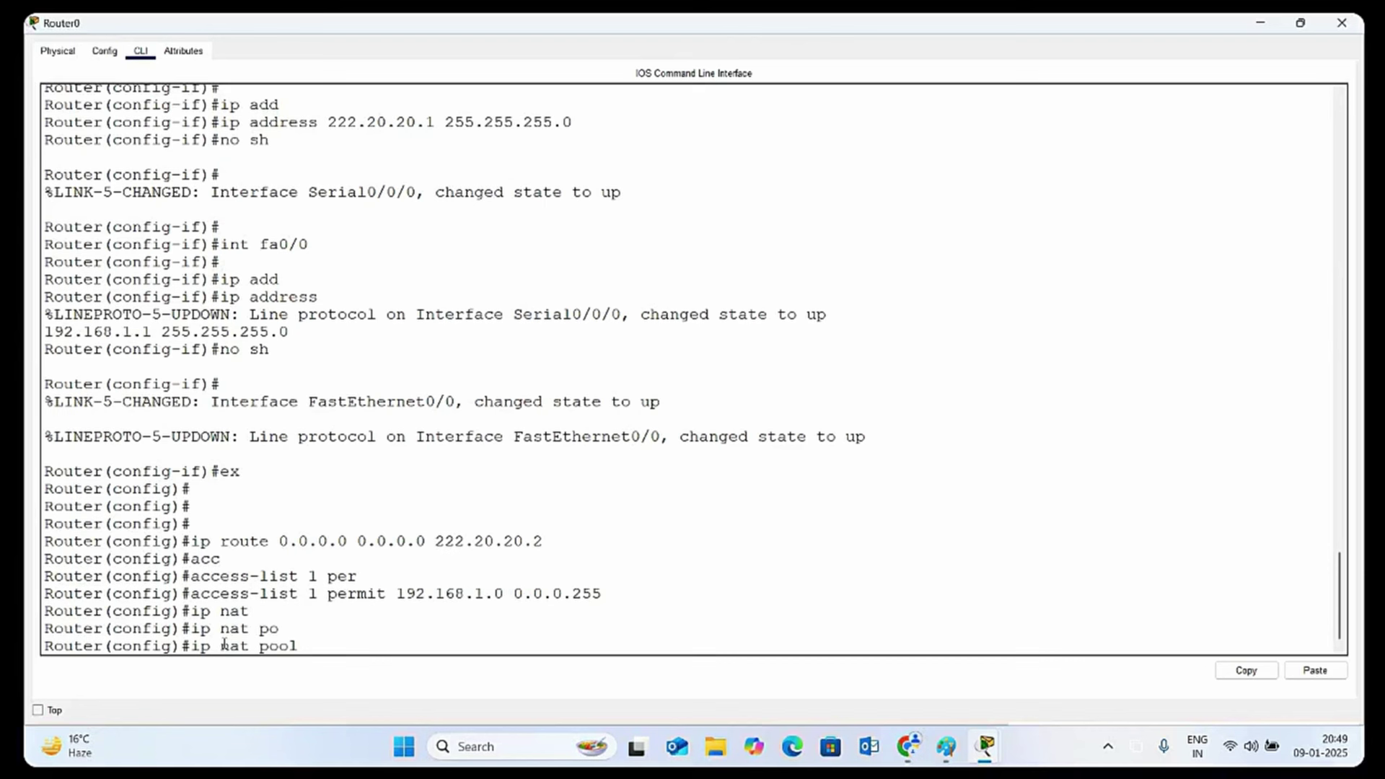
{"action": "type", "text": "dynamic"}
{"action": "type", "text": "222.20.20.10"}
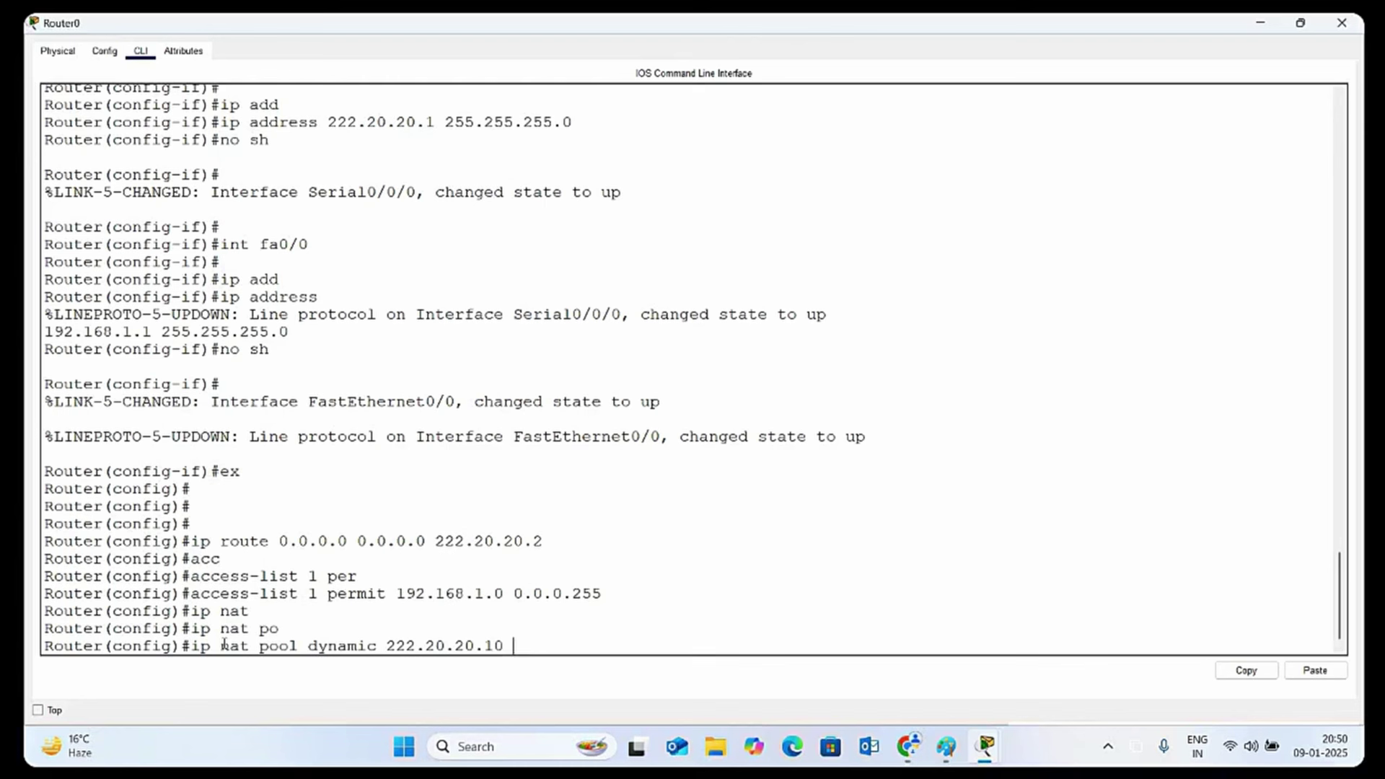
{"action": "type", "text": " 222.20.20.15 net"}
{"action": "key", "text": "Tab"}
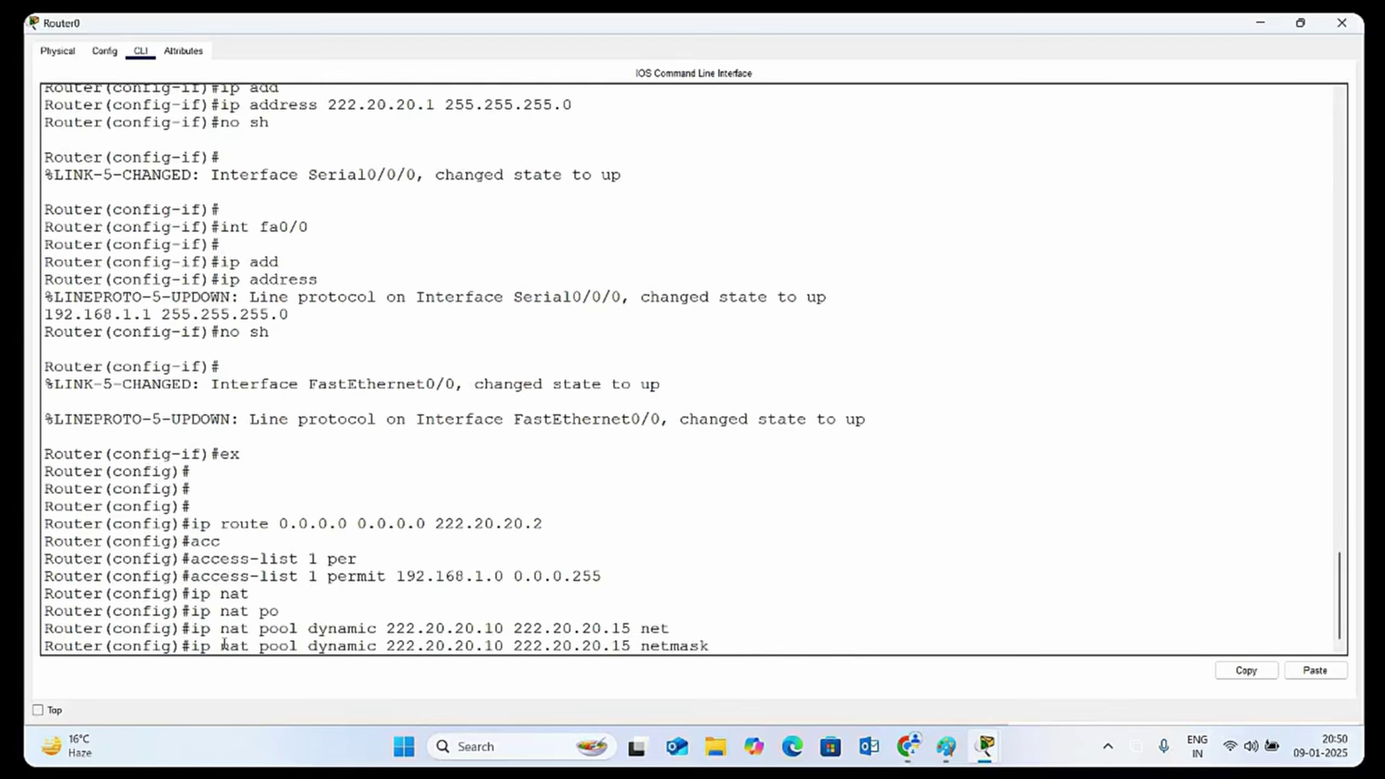
{"action": "type", "text": "255.255.255.0"}
{"action": "key", "text": "Return"}
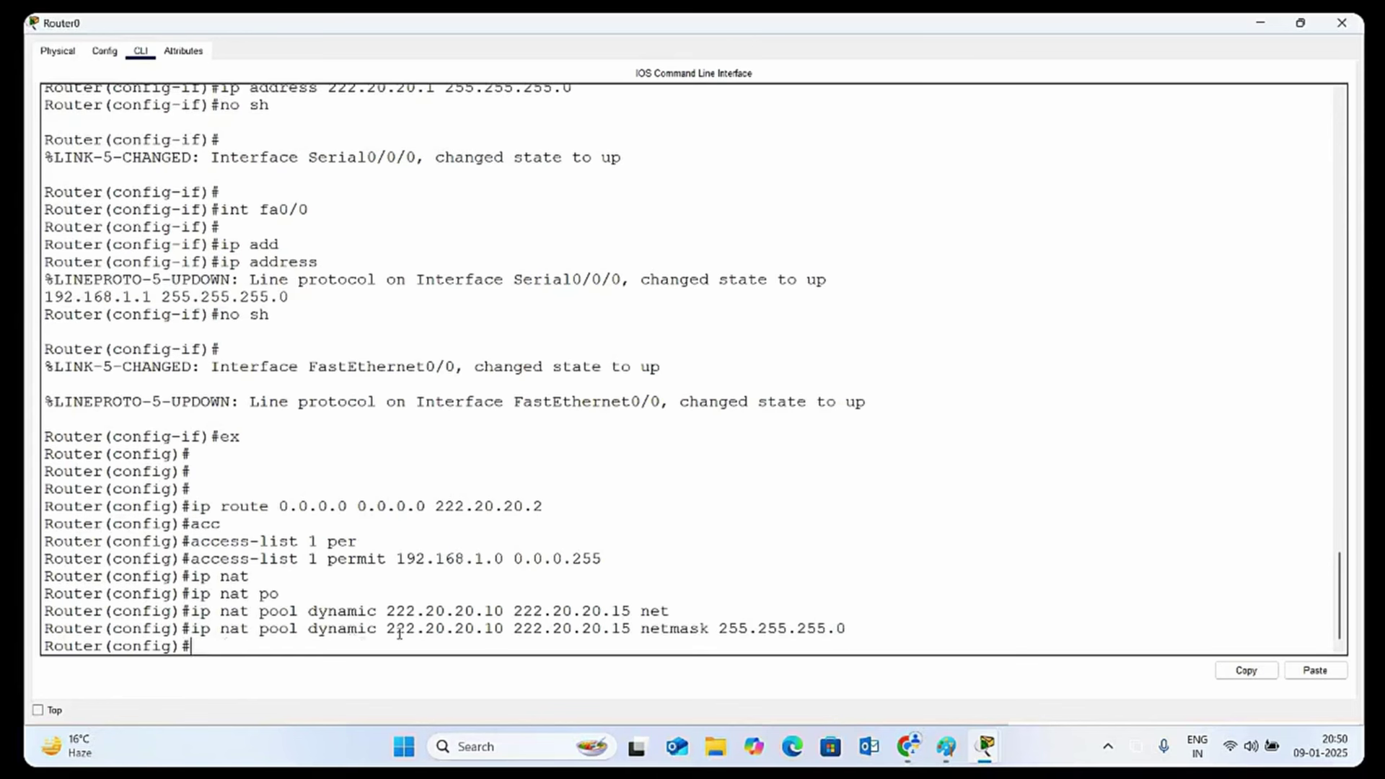
{"action": "left_click_drag", "start_coordinate": [388, 629], "coordinate": [632, 628]}
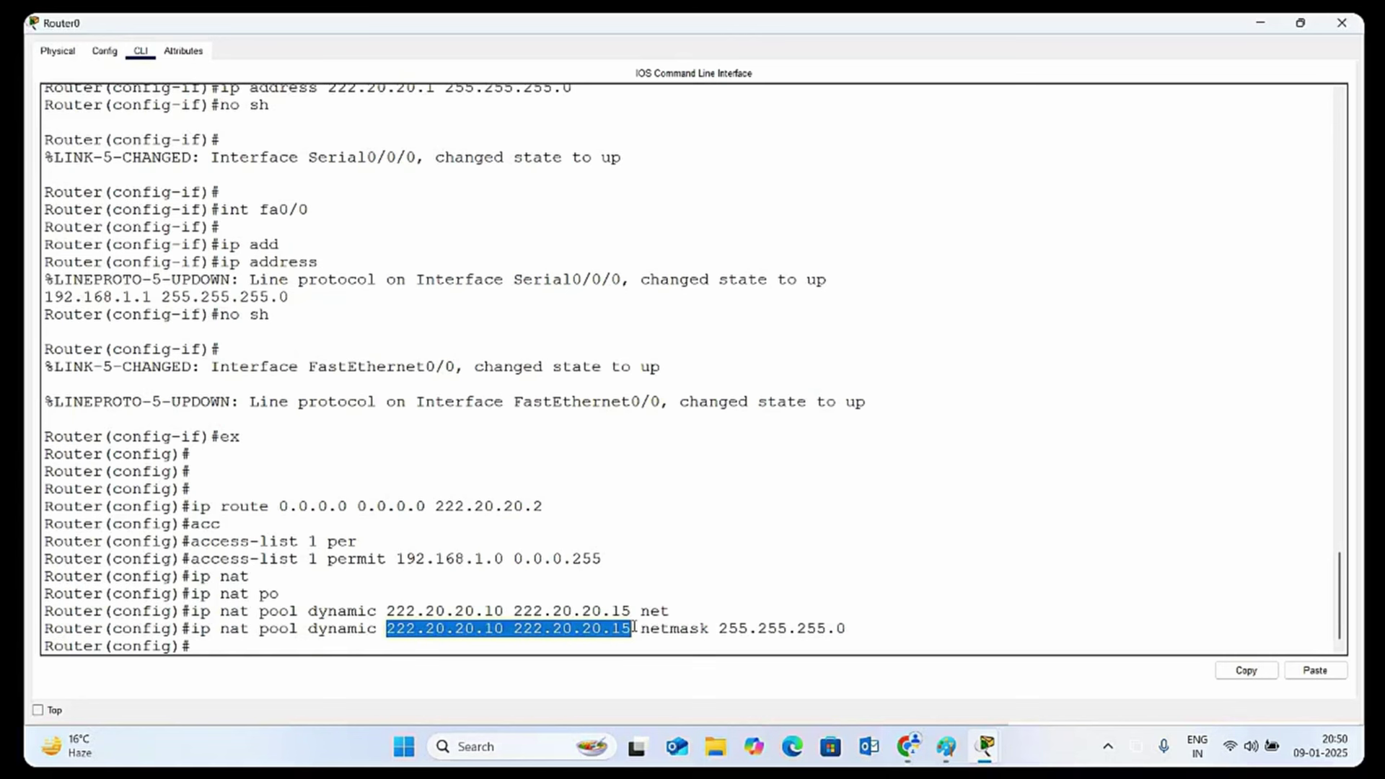
{"action": "left_click", "coordinate": [233, 646]}
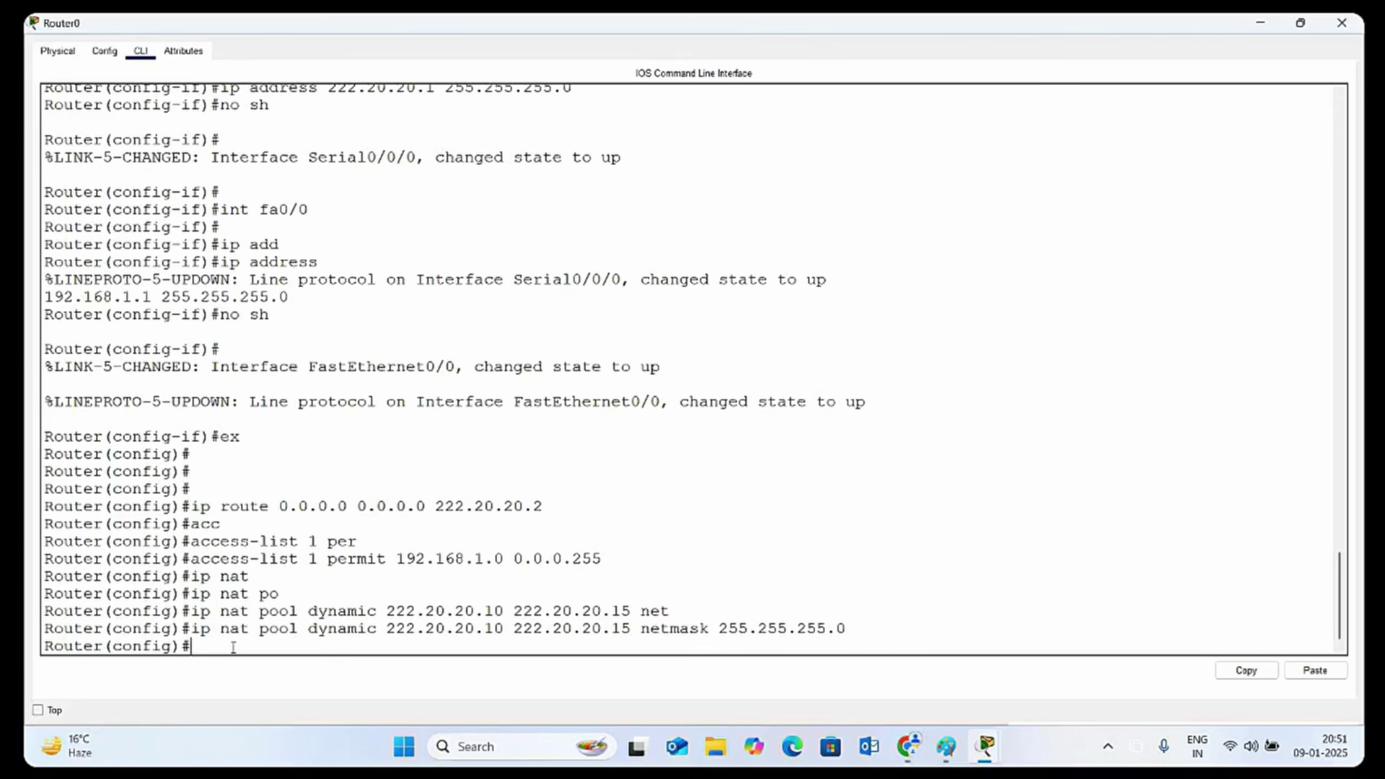
Bind access list 1 to the pool dynamic with the ip nat inside source command
{"action": "type", "text": "ip nat ?ins"}
{"action": "key", "text": "Tab"}
{"action": "type", "text": "sou"}
{"action": "key", "text": "Tab"}
{"action": "type", "text": "list"}
{"action": "key", "text": "Tab"}
{"action": "type", "text": "1 pool"}
{"action": "key", "text": "Tab"}
{"action": "type", "text": "dynamic"}
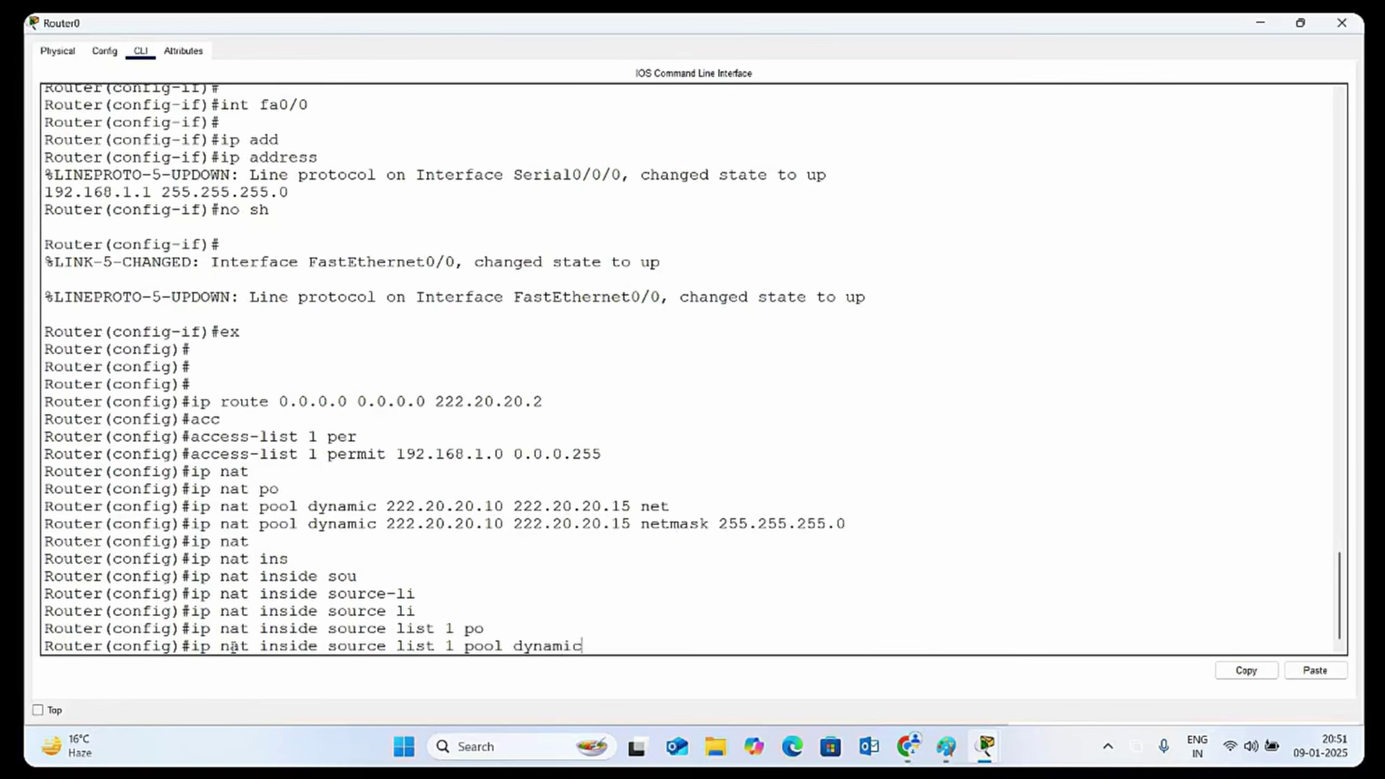
{"action": "key", "text": "Return"}
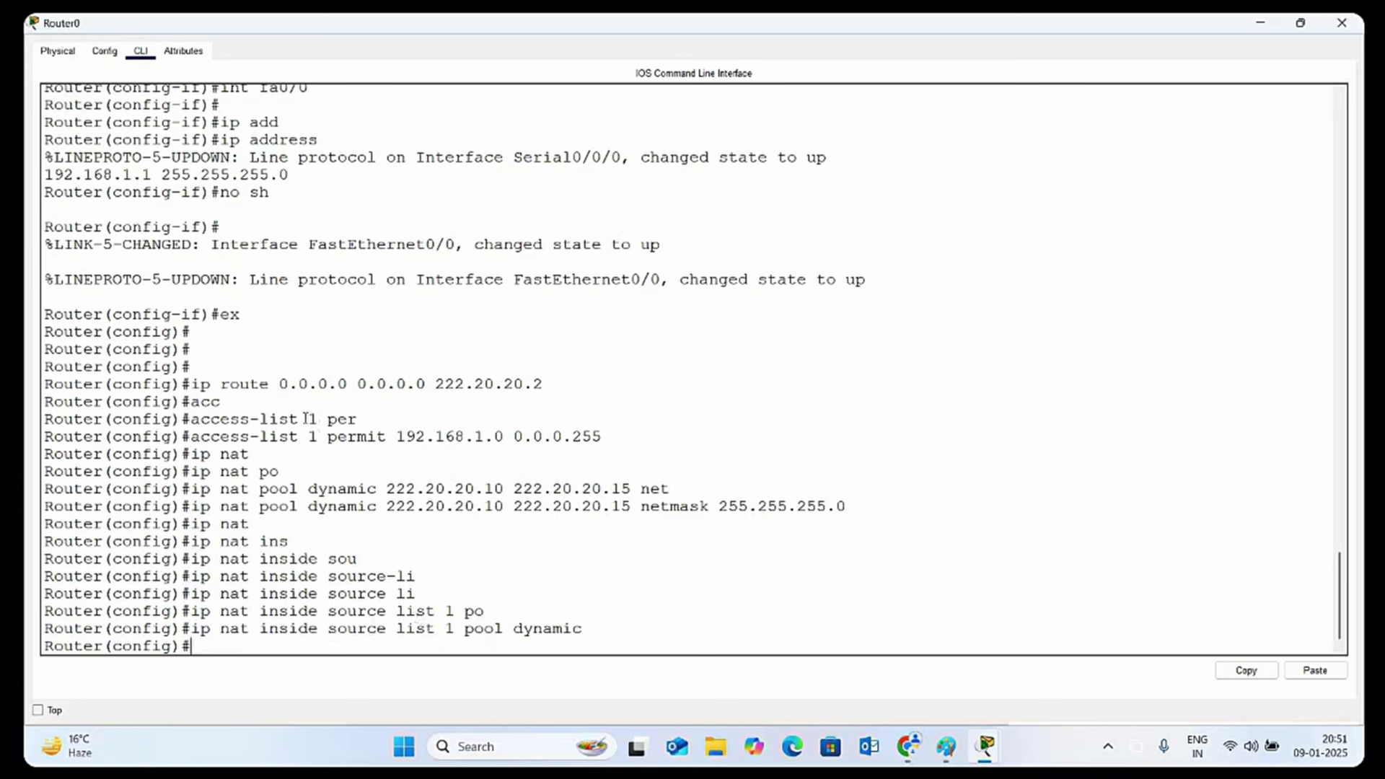
Review how the access list's private network, the public address pool and the inside source command relate to each other
{"action": "left_click_drag", "start_coordinate": [396, 427], "coordinate": [581, 437]}
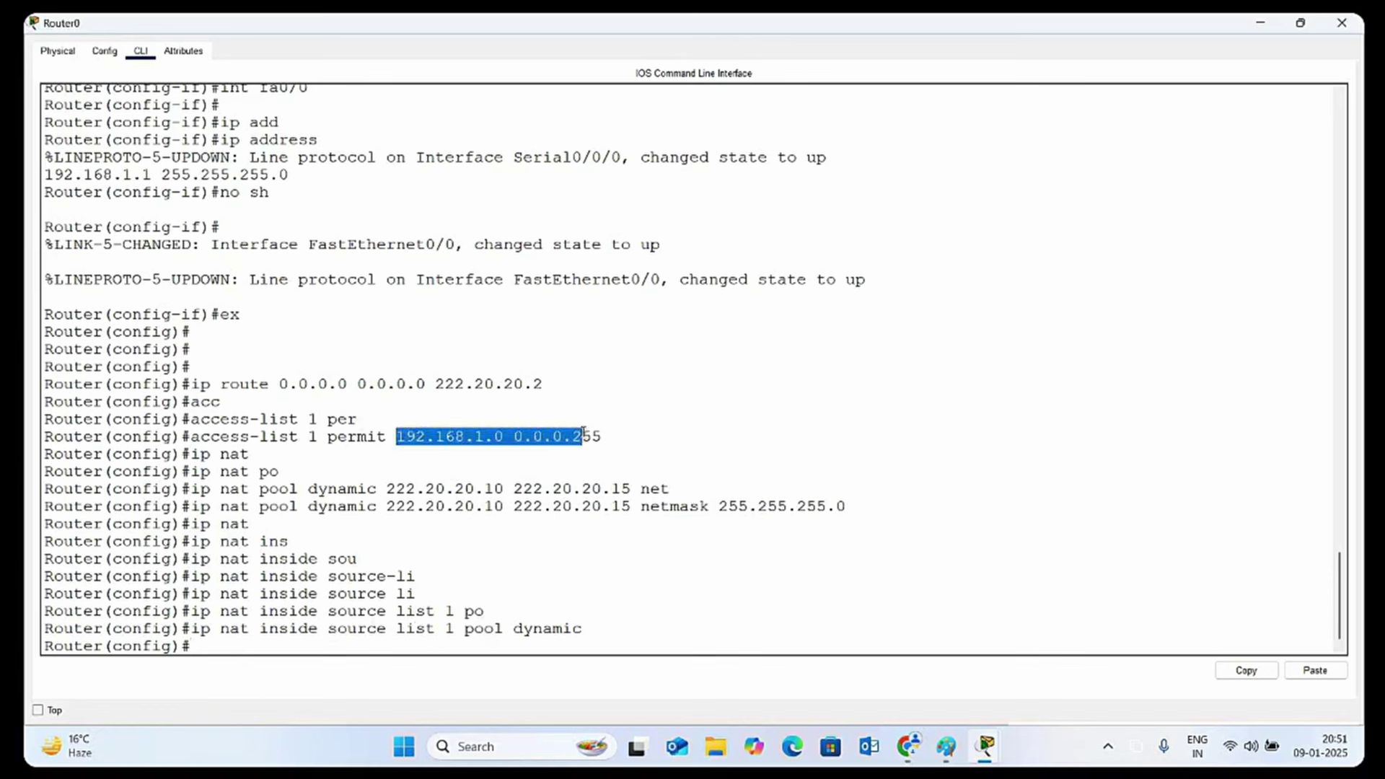
{"action": "left_click", "coordinate": [569, 588]}
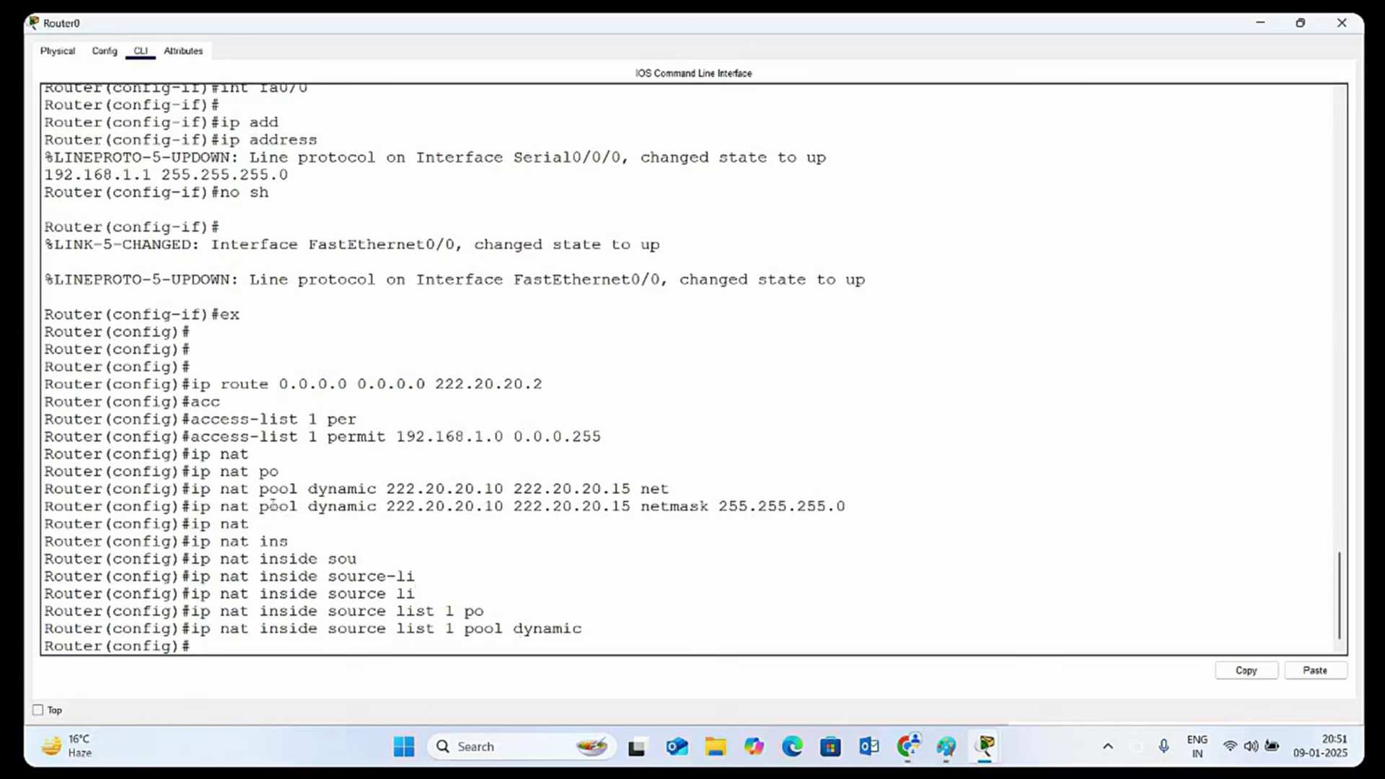
{"action": "left_click_drag", "start_coordinate": [593, 628], "coordinate": [476, 630]}
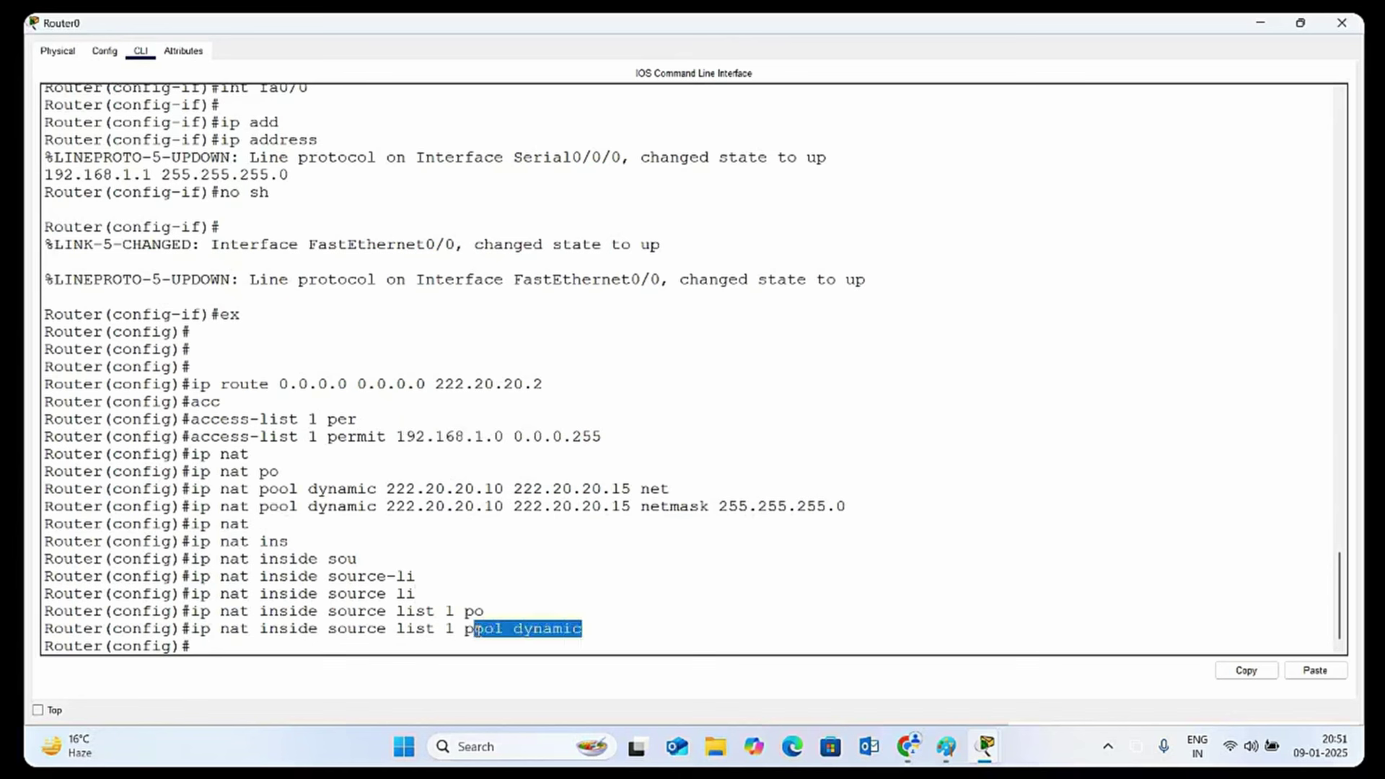
{"action": "left_click", "coordinate": [472, 635]}
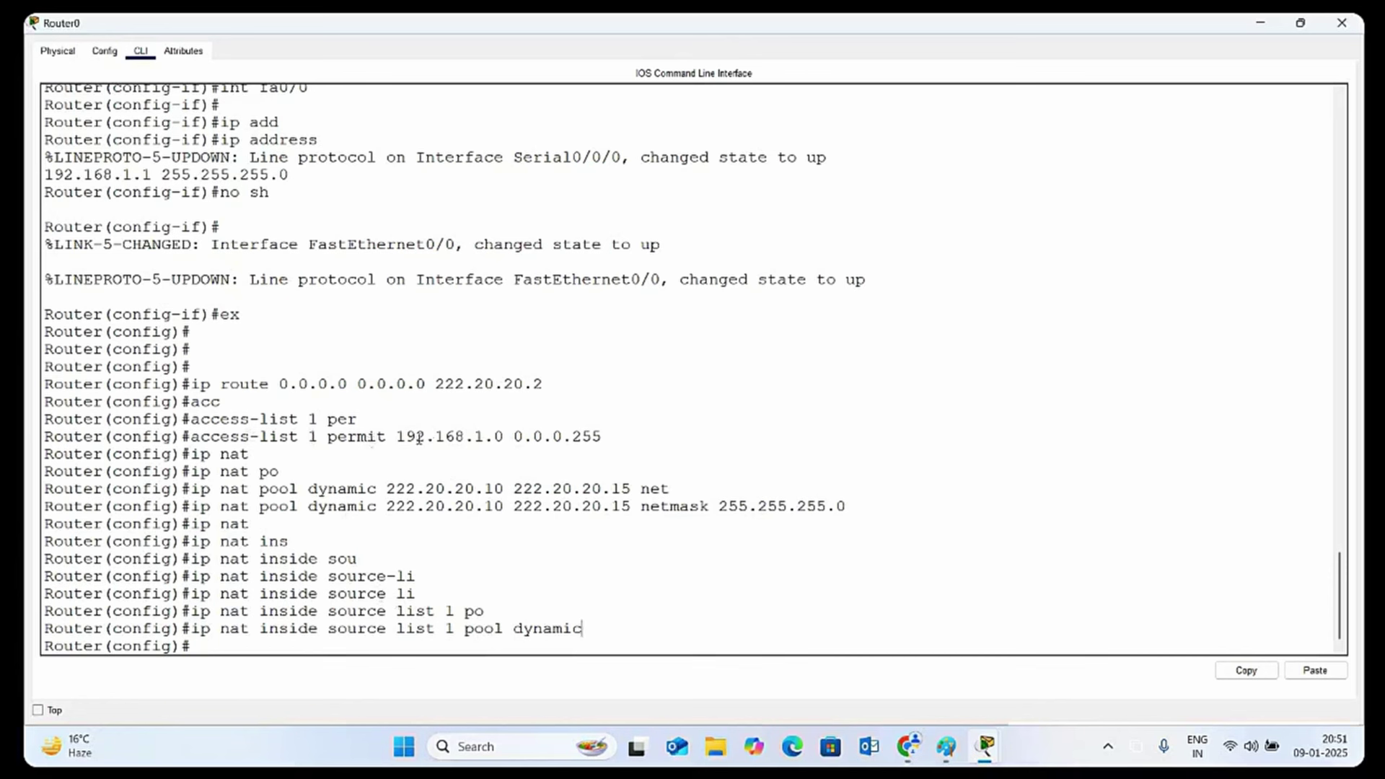
{"action": "left_click_drag", "start_coordinate": [393, 435], "coordinate": [624, 440]}
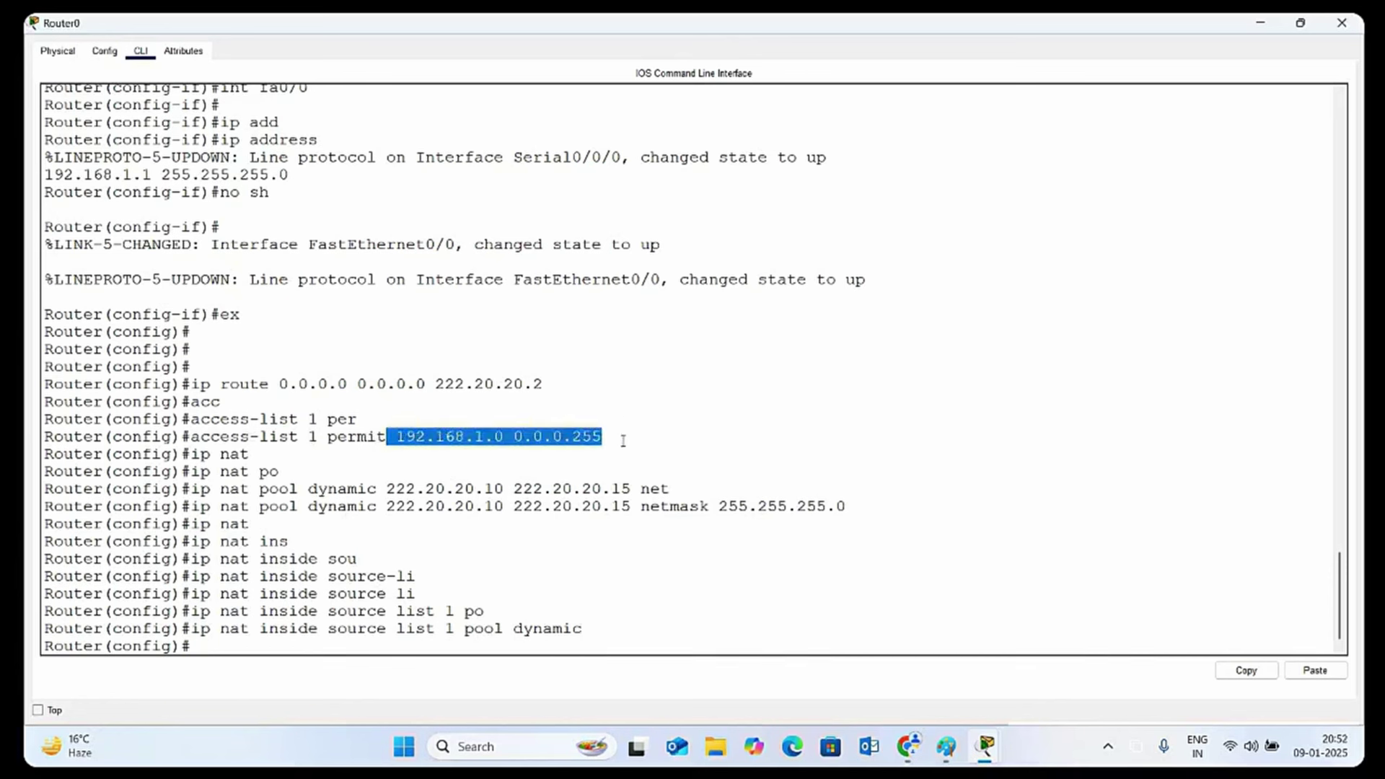
{"action": "left_click", "coordinate": [588, 516]}
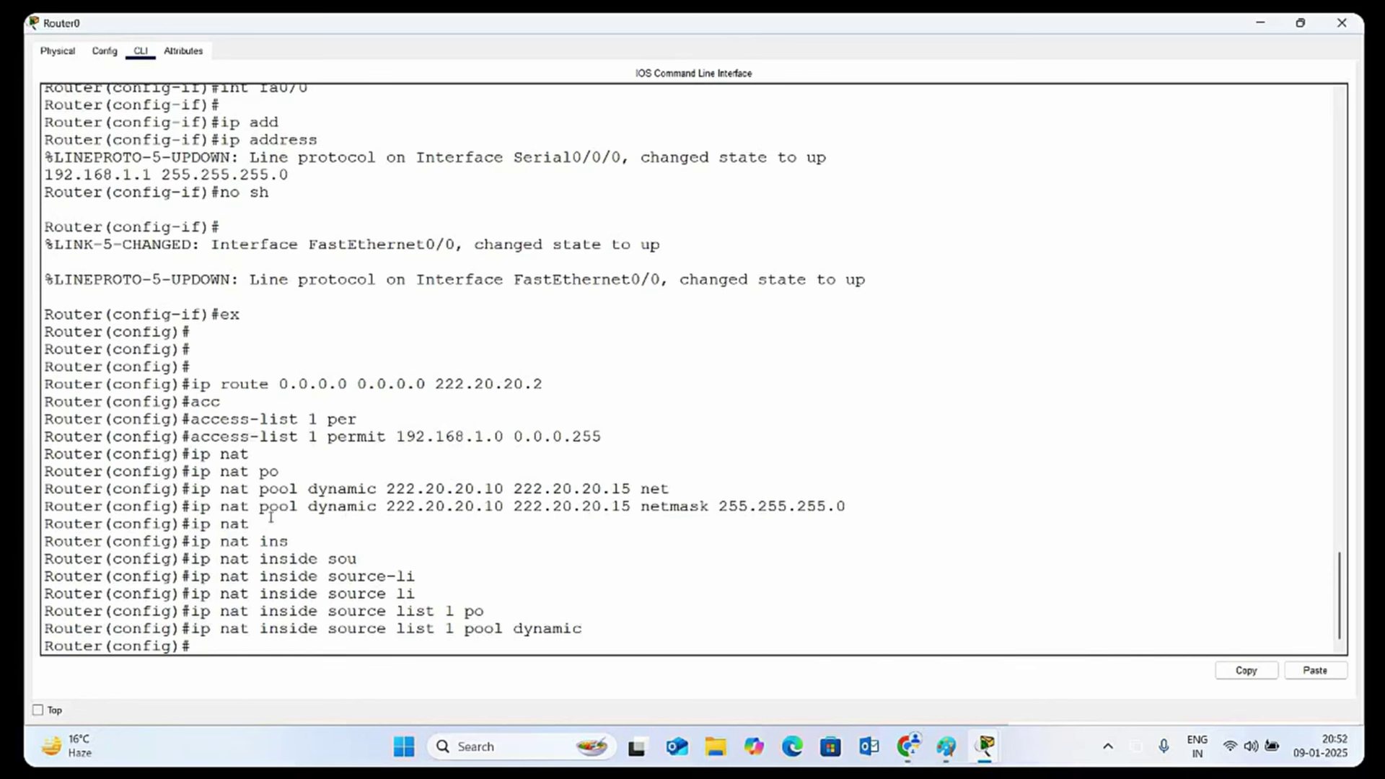
{"action": "left_click_drag", "start_coordinate": [311, 493], "coordinate": [368, 490]}
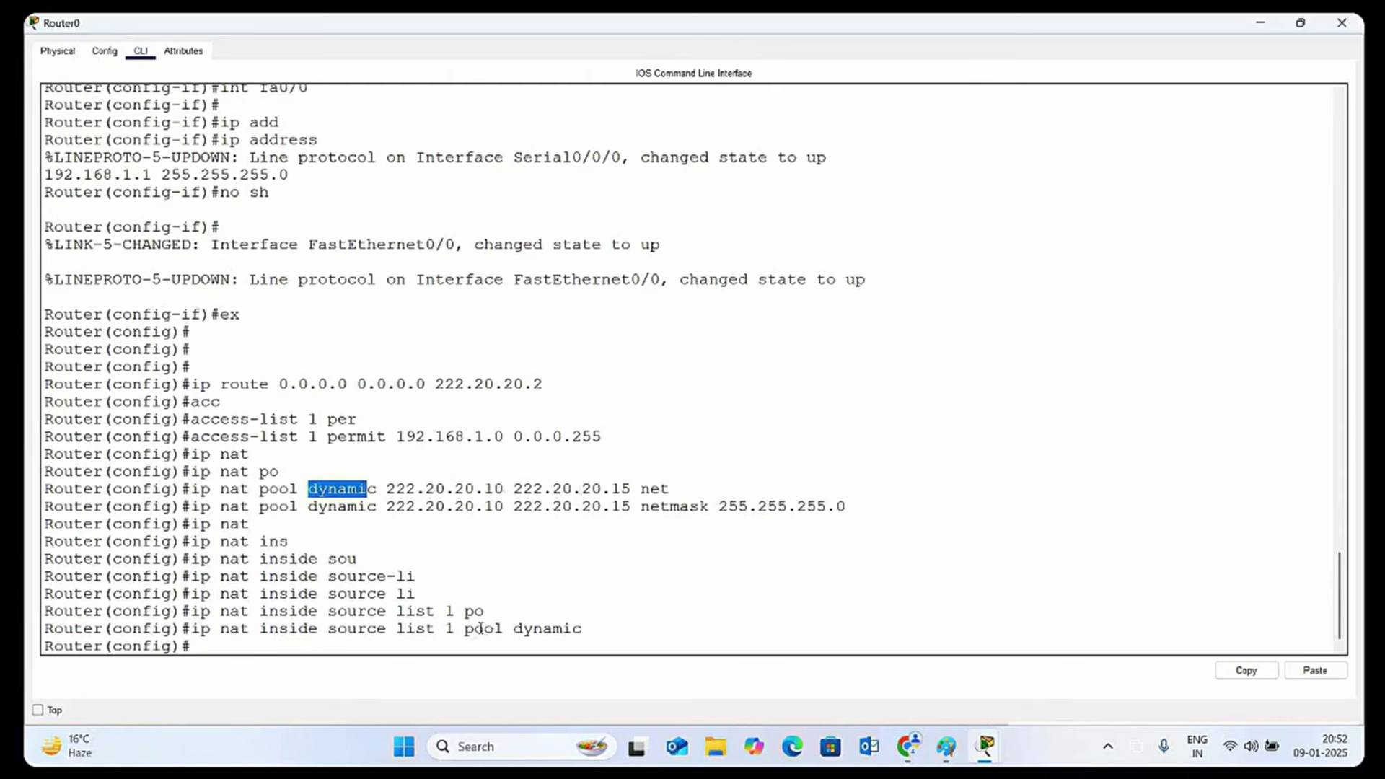
{"action": "left_click", "coordinate": [454, 632]}
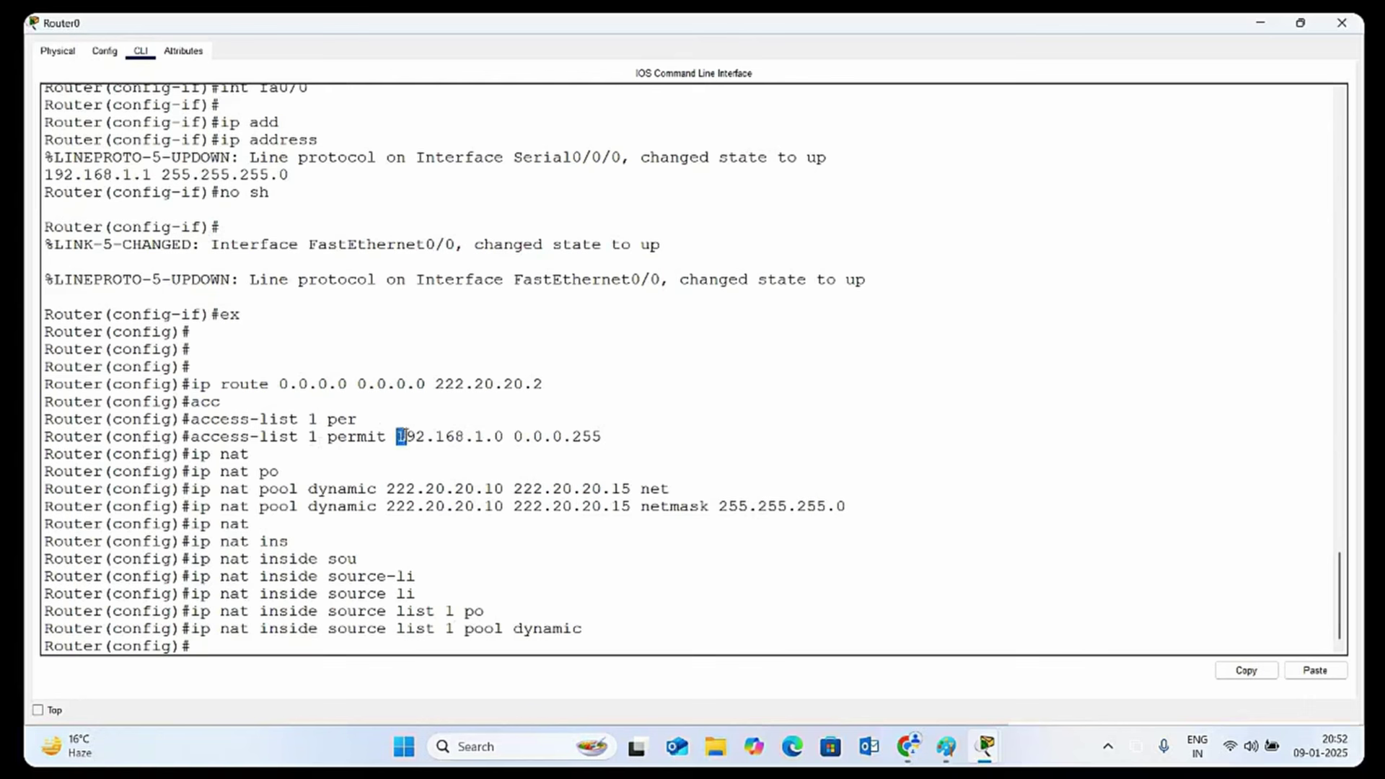
{"action": "left_click_drag", "start_coordinate": [396, 437], "coordinate": [582, 437]}
{"action": "left_click", "coordinate": [365, 530]}
{"action": "left_click_drag", "start_coordinate": [318, 506], "coordinate": [704, 506]}
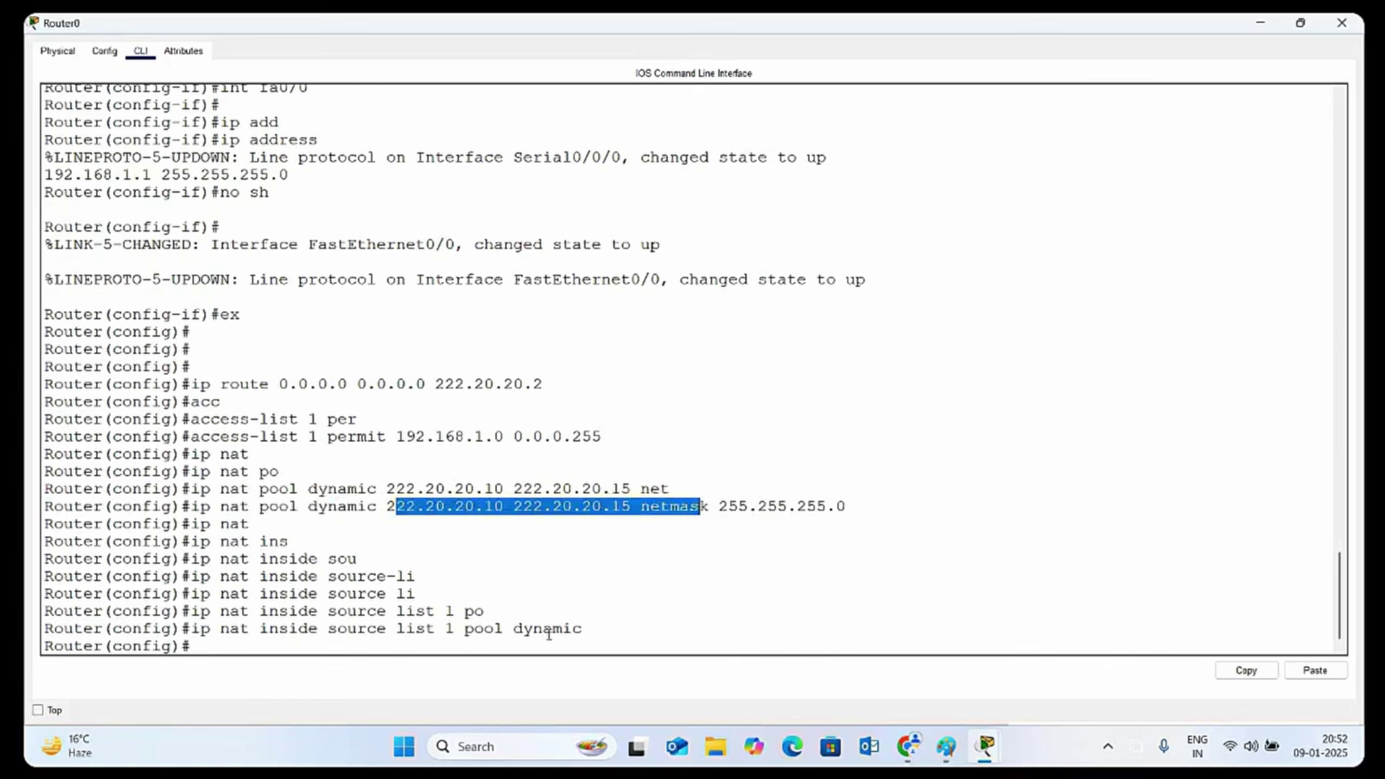
{"action": "left_click", "coordinate": [586, 632]}
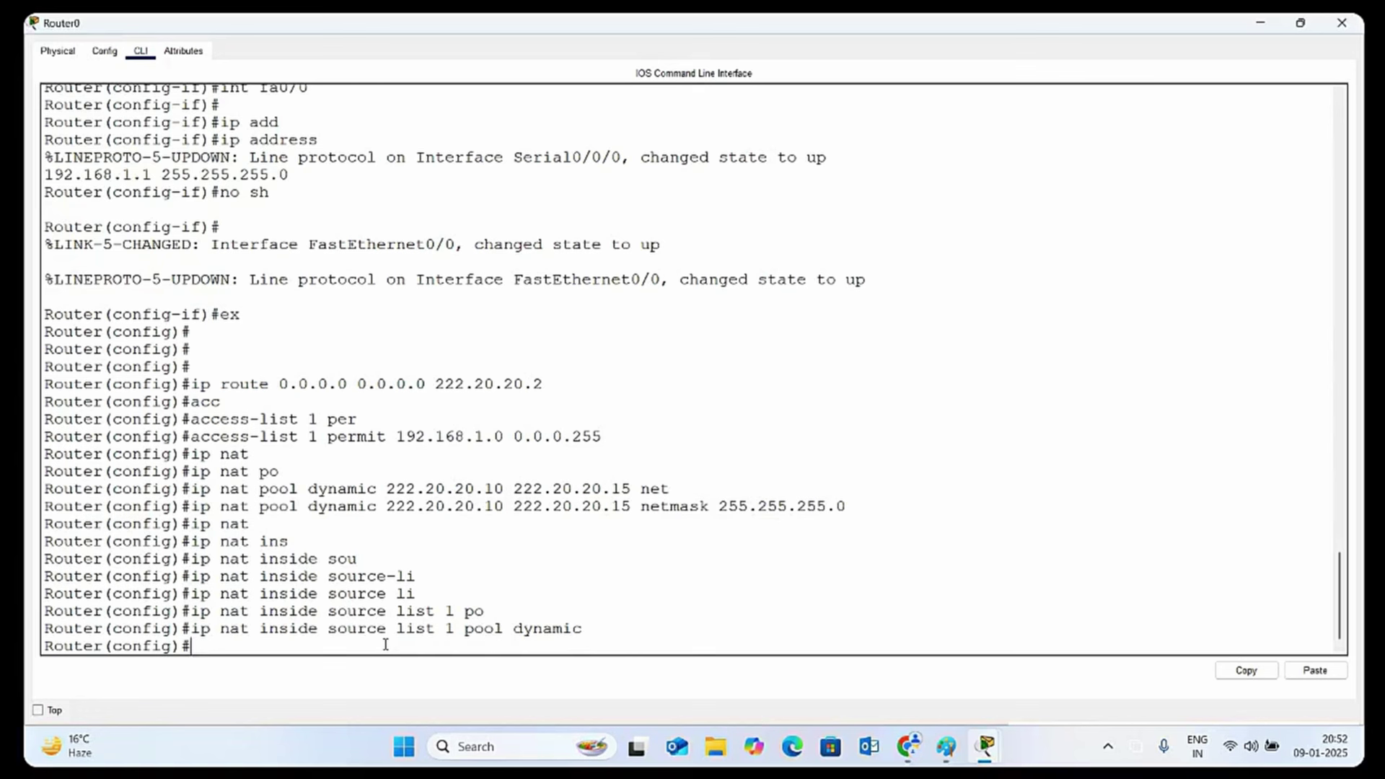
Mark the fa0/0 interface as NAT inside and return to global configuration mode
{"action": "type", "text": "int fa0/0"}
{"action": "key", "text": "Return"}
{"action": "key", "text": "Return"}
{"action": "key", "text": "Return"}
{"action": "type", "text": "ip ant"}
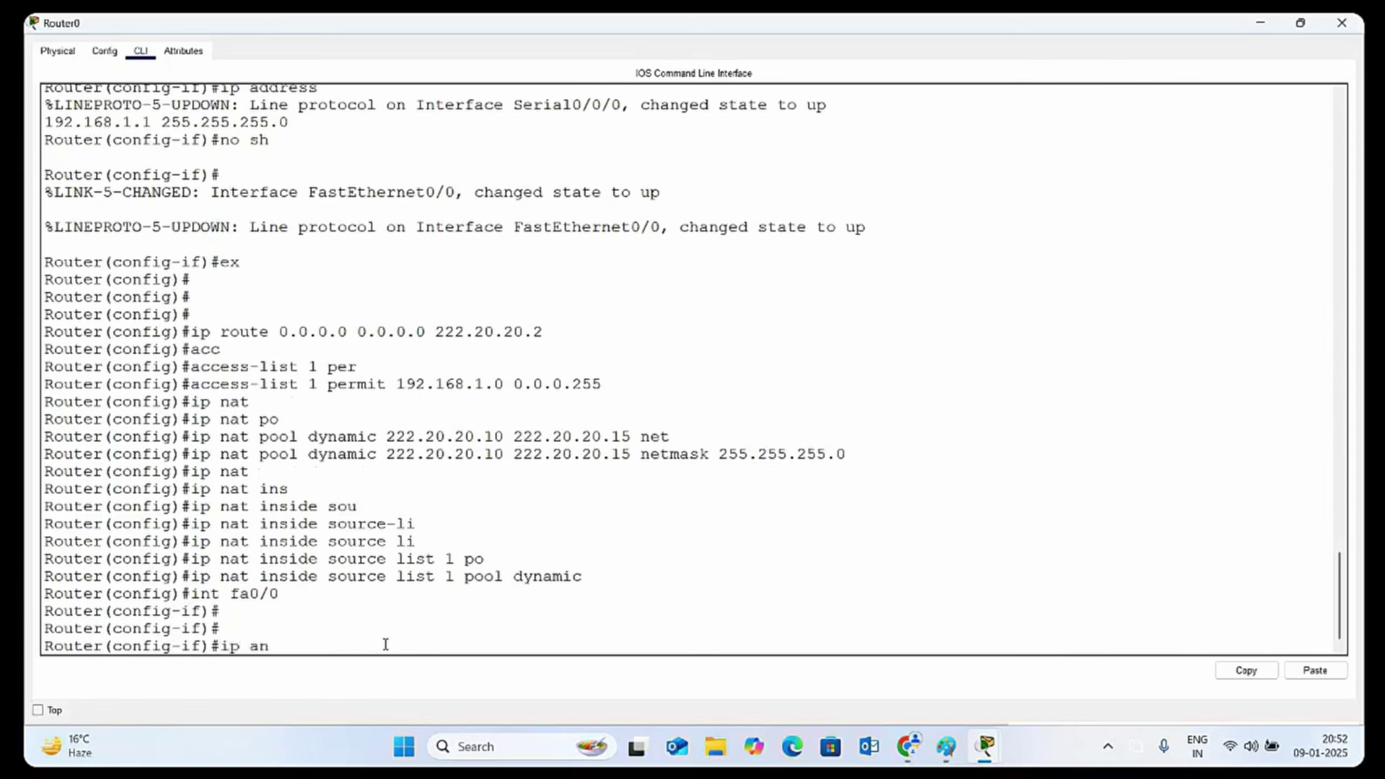
{"action": "key", "text": "Tab"}
{"action": "key", "text": "BackSpace"}
{"action": "key", "text": "BackSpace"}
{"action": "key", "text": "BackSpace"}
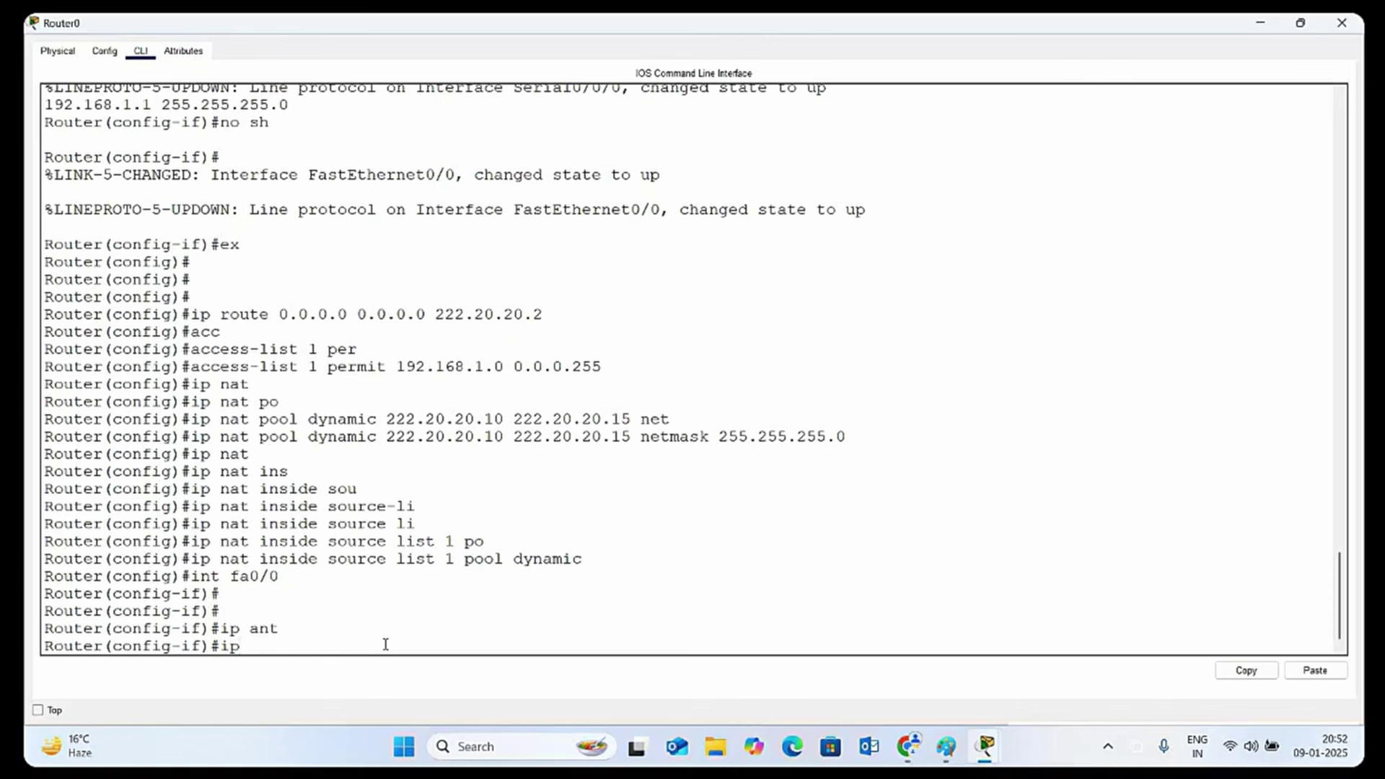
{"action": "type", "text": "nat"}
{"action": "key", "text": "Tab"}
{"action": "type", "text": "in"}
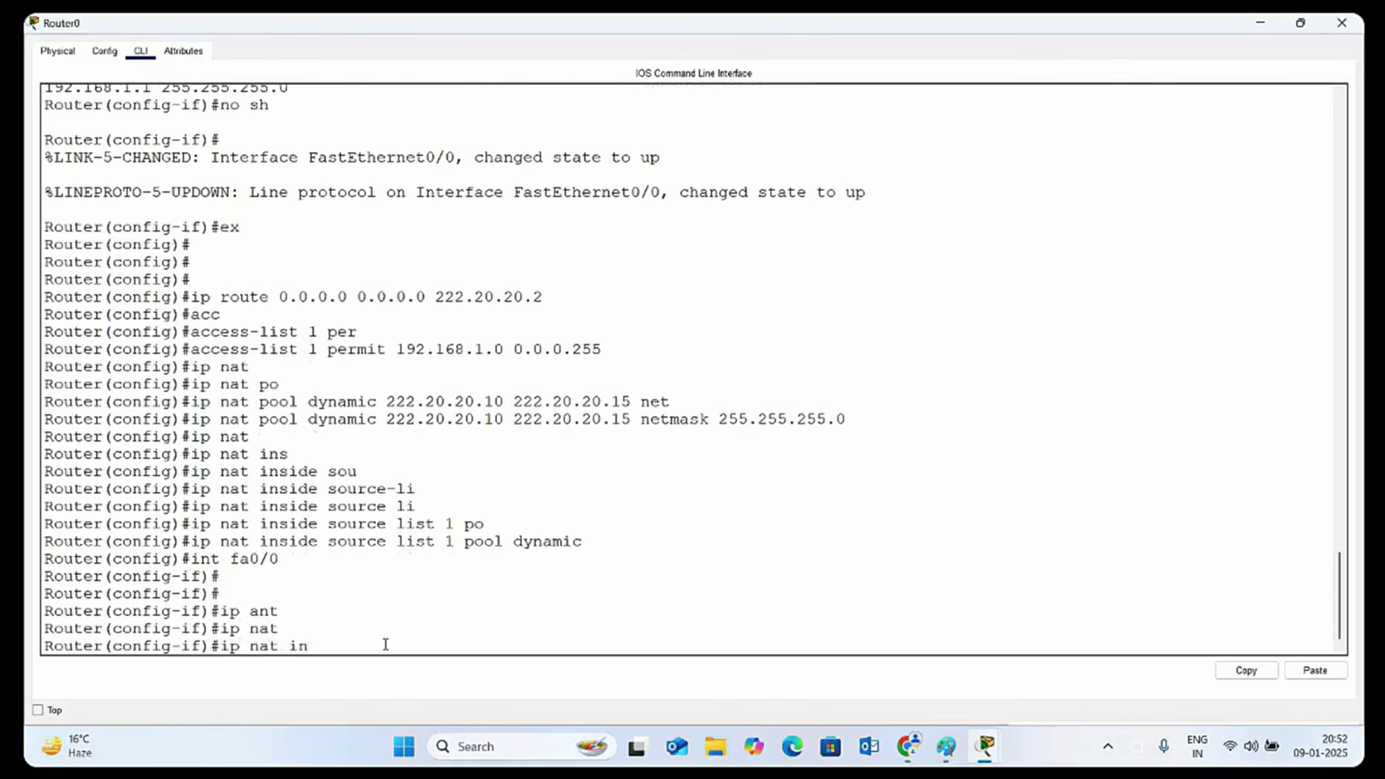
{"action": "key", "text": "Tab"}
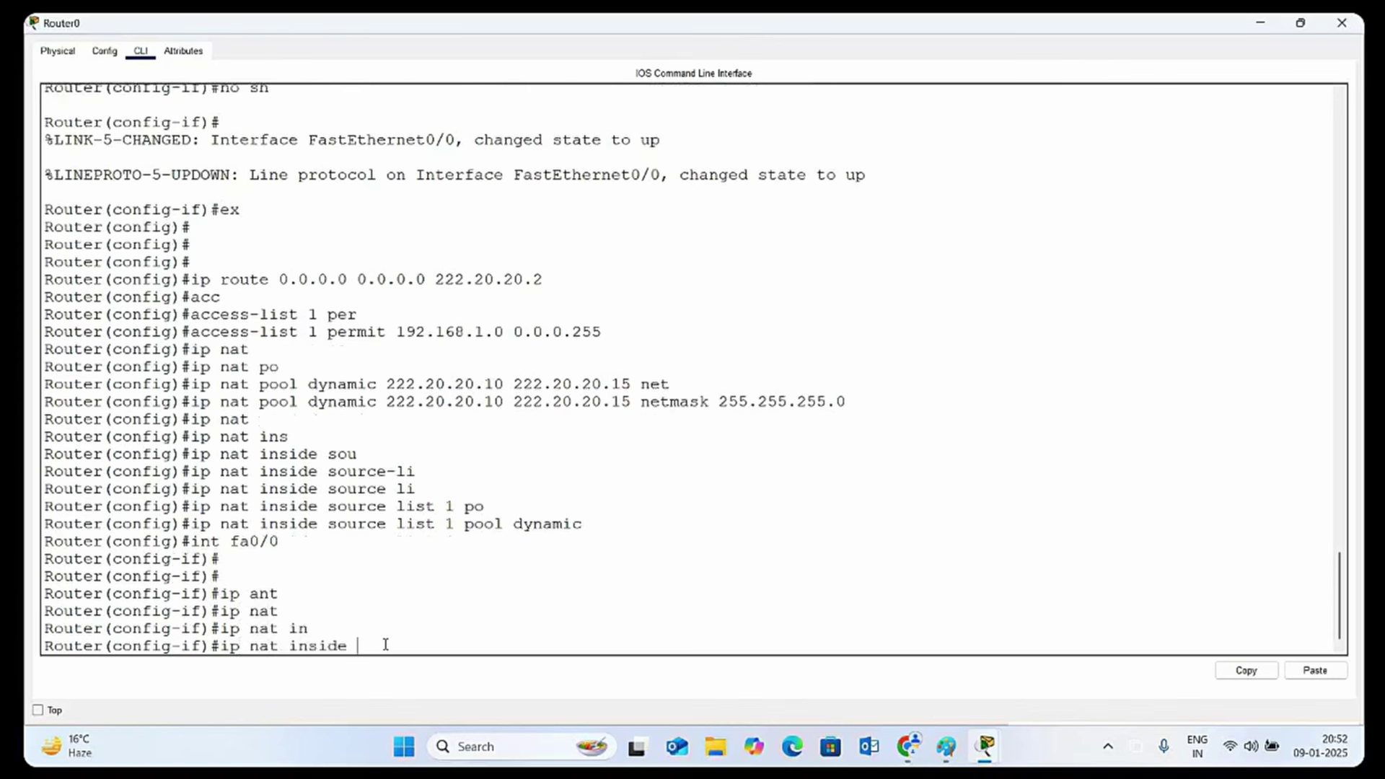
{"action": "key", "text": "Return"}
{"action": "key", "text": "Return"}
{"action": "key", "text": "Return"}
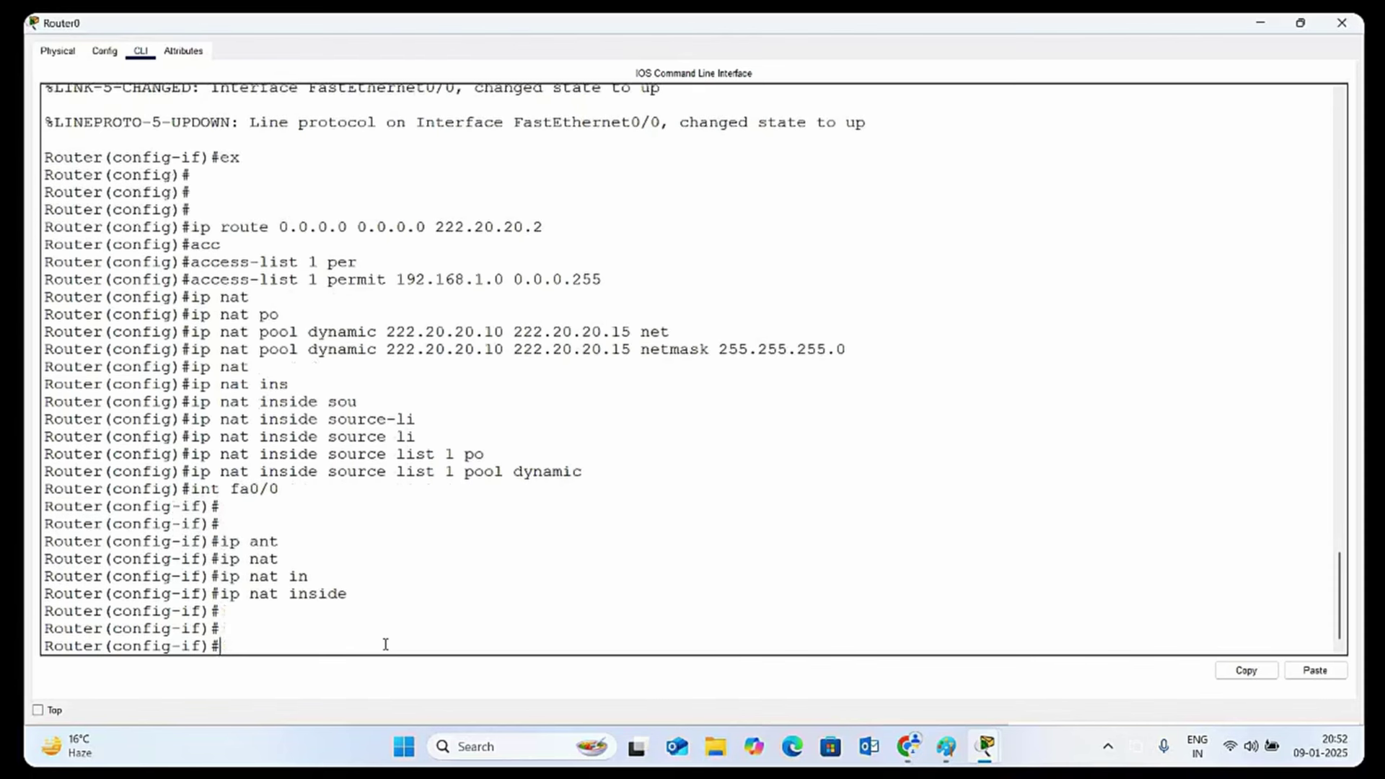
{"action": "type", "text": "ex"}
{"action": "key", "text": "Return"}
{"action": "key", "text": "Return"}
{"action": "key", "text": "Return"}
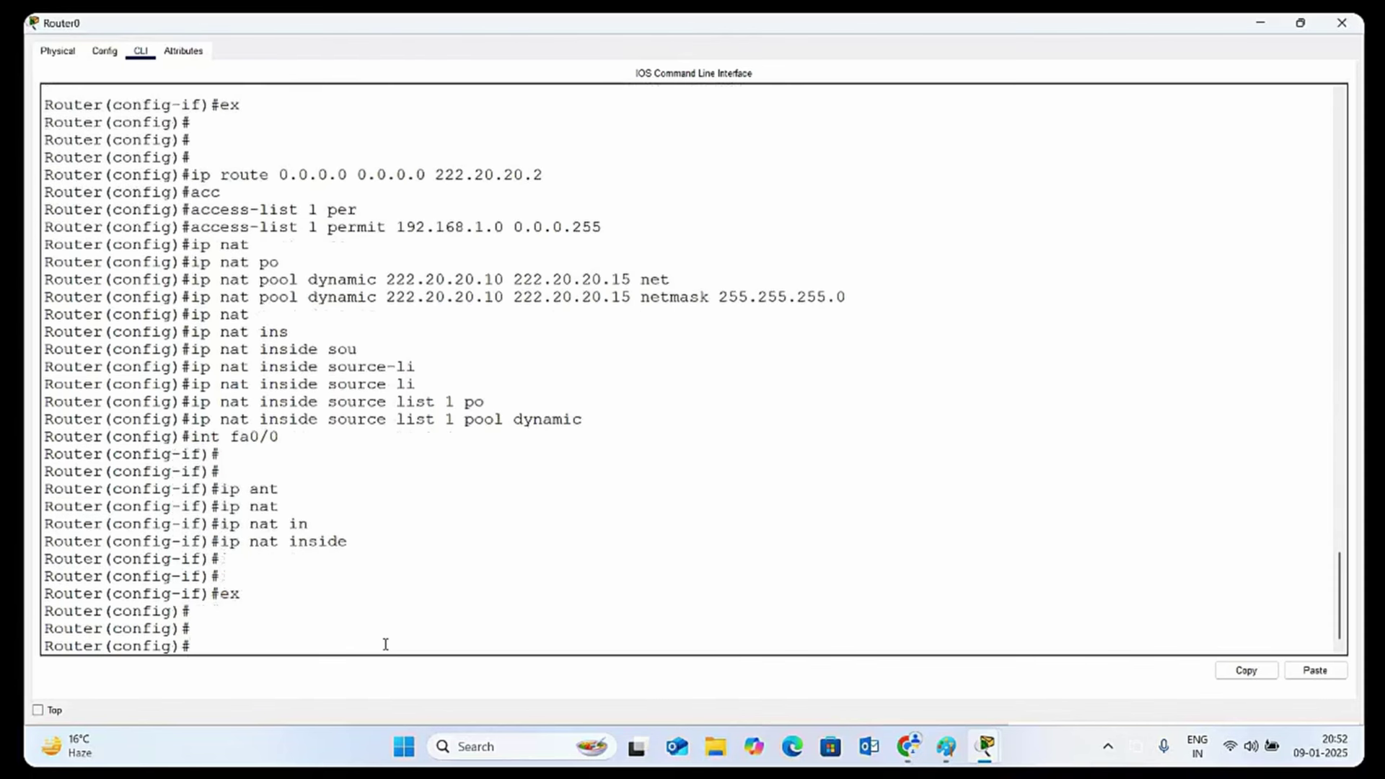
Mark the se0/0/0 interface as NAT outside and close the router's window
{"action": "type", "text": "ip"}
{"action": "key", "text": "BackSpace"}
{"action": "key", "text": "BackSpace"}
{"action": "type", "text": "int se0/0/0"}
{"action": "key", "text": "Return"}
{"action": "type", "text": "ip nat"}
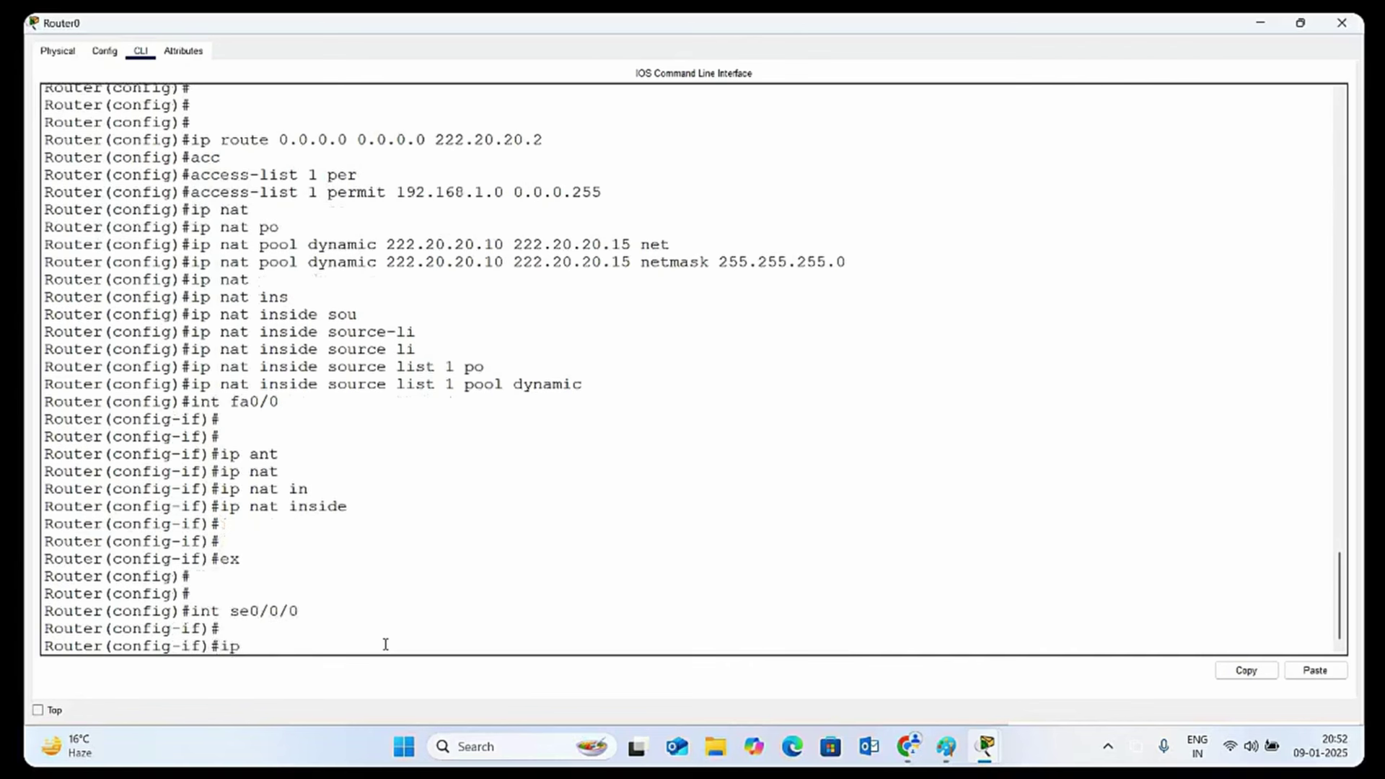
{"action": "key", "text": "Tab"}
{"action": "type", "text": "ou"}
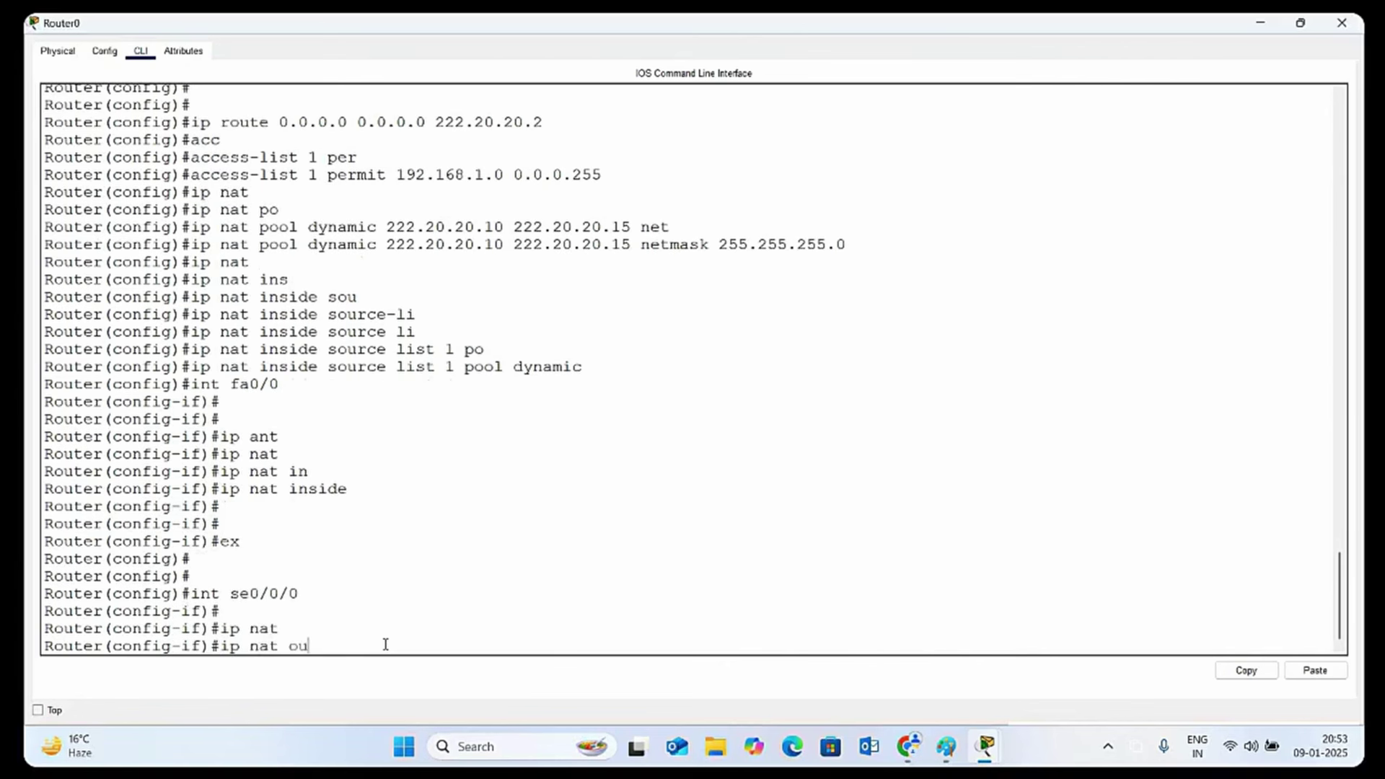
{"action": "key", "text": "Tab"}
{"action": "key", "text": "Return"}
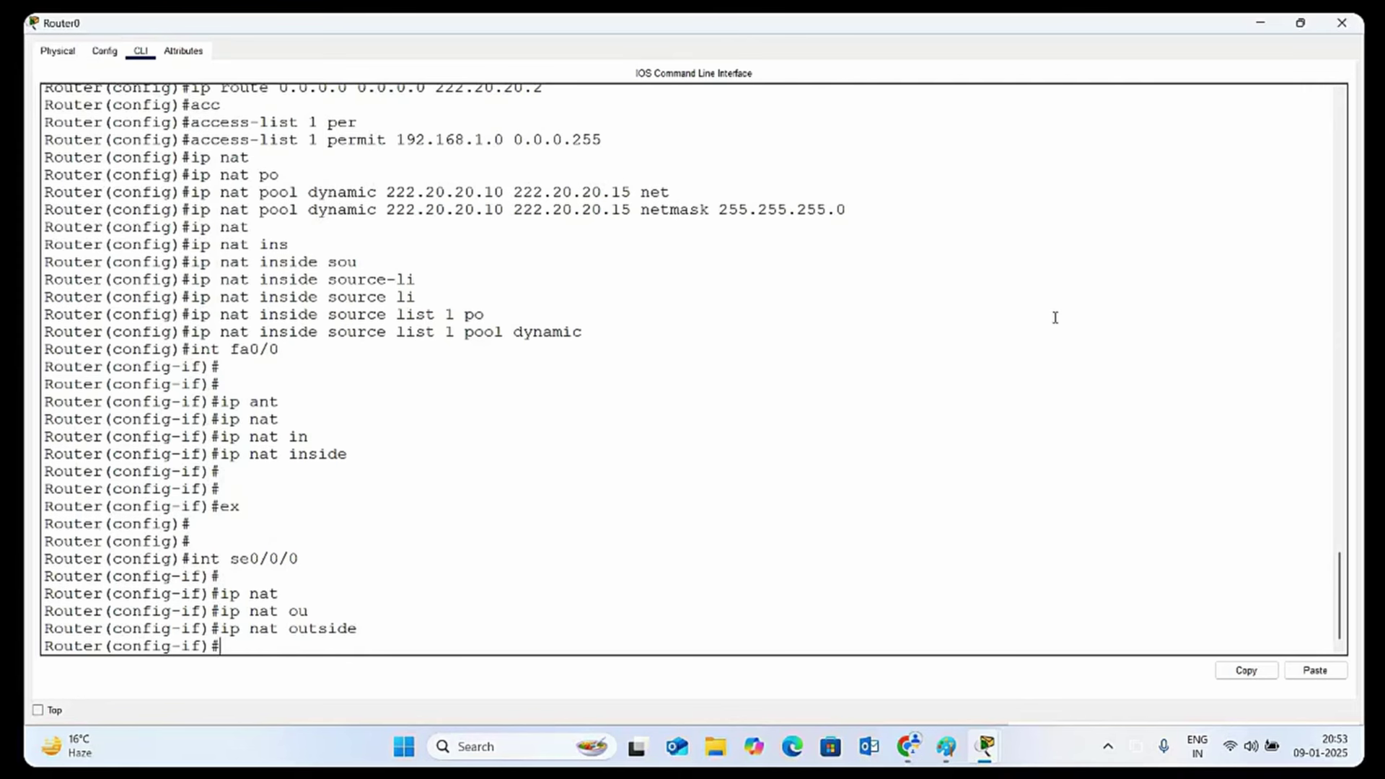
{"action": "left_click", "coordinate": [1342, 22]}
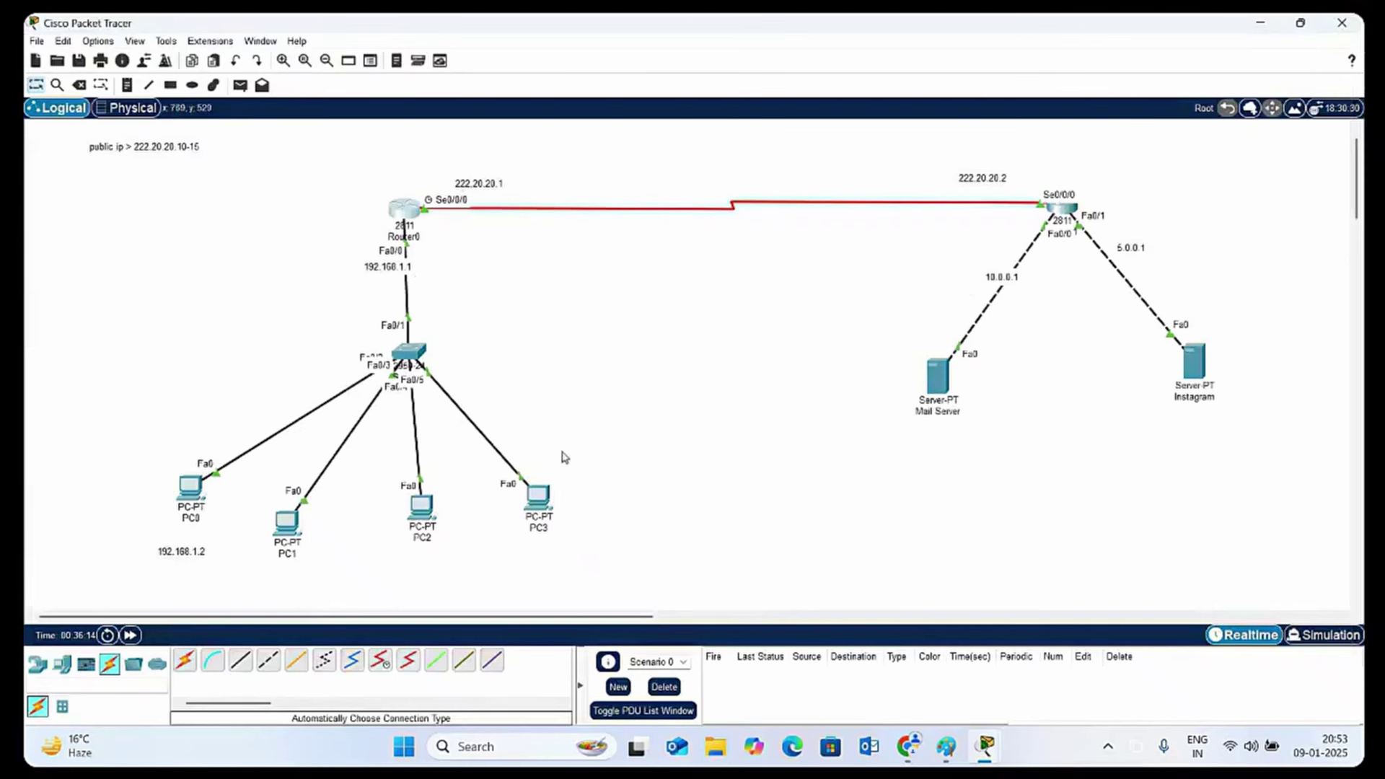
Load the mail server page at 10.0.0.2 in PC0's web browser and move its window aside
{"action": "left_click", "coordinate": [191, 490]}
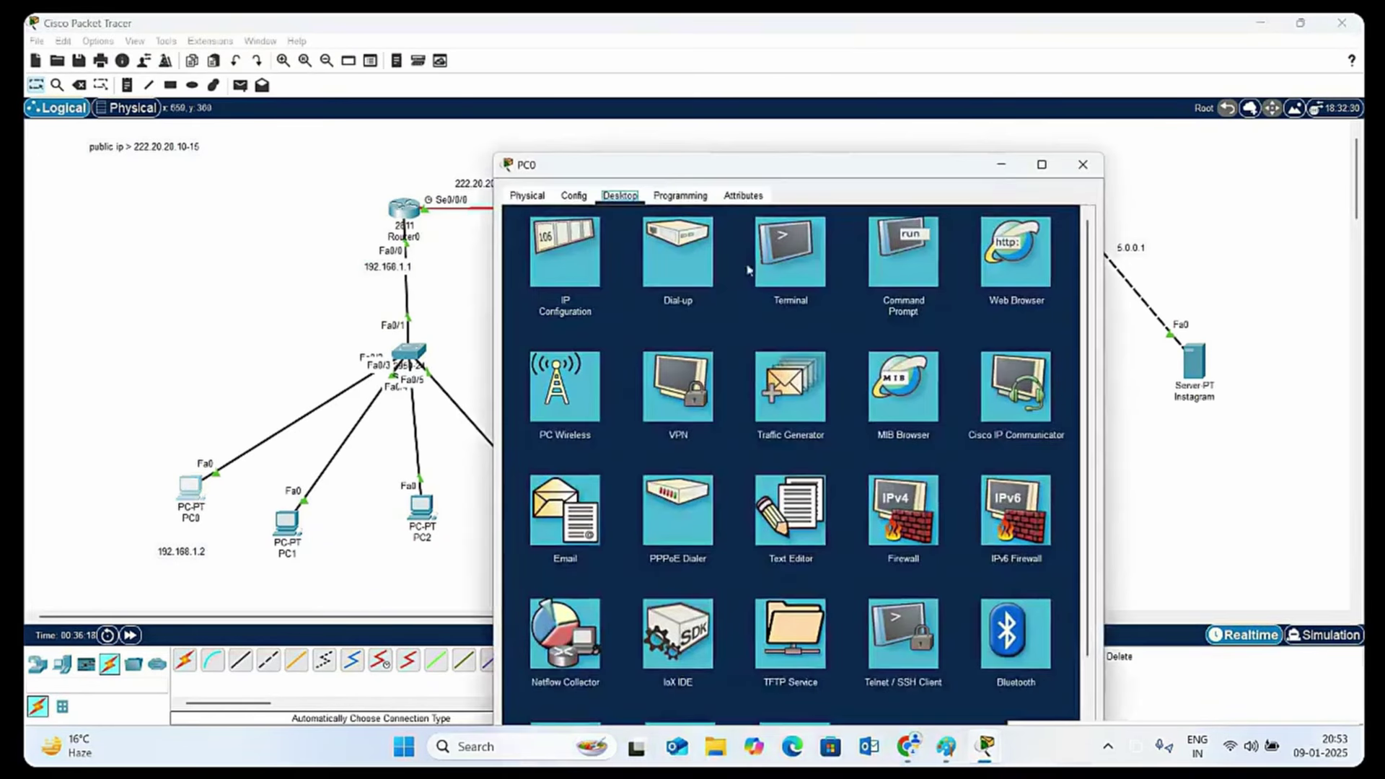
{"action": "left_click", "coordinate": [995, 255]}
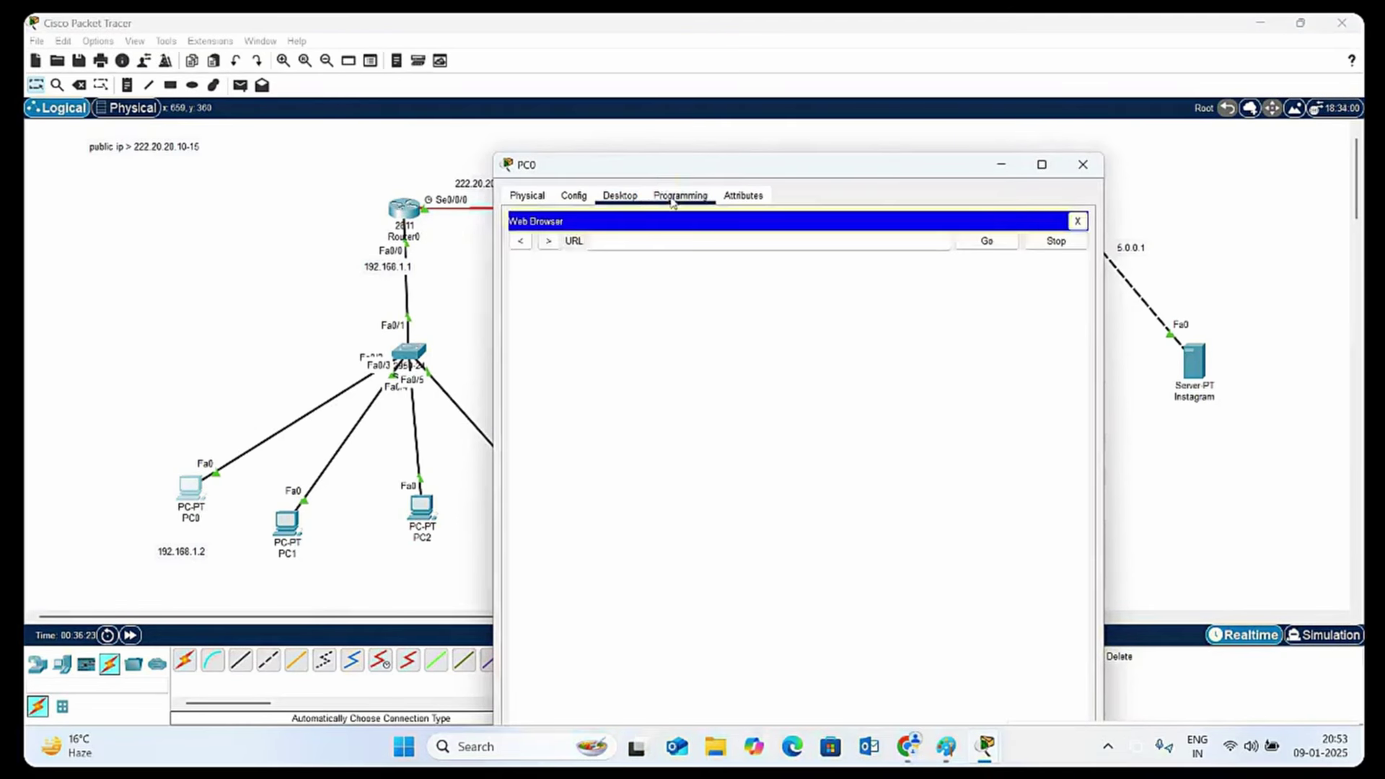
{"action": "left_click", "coordinate": [645, 244]}
{"action": "type", "text": "10.0.0.2"}
{"action": "key", "text": "Return"}
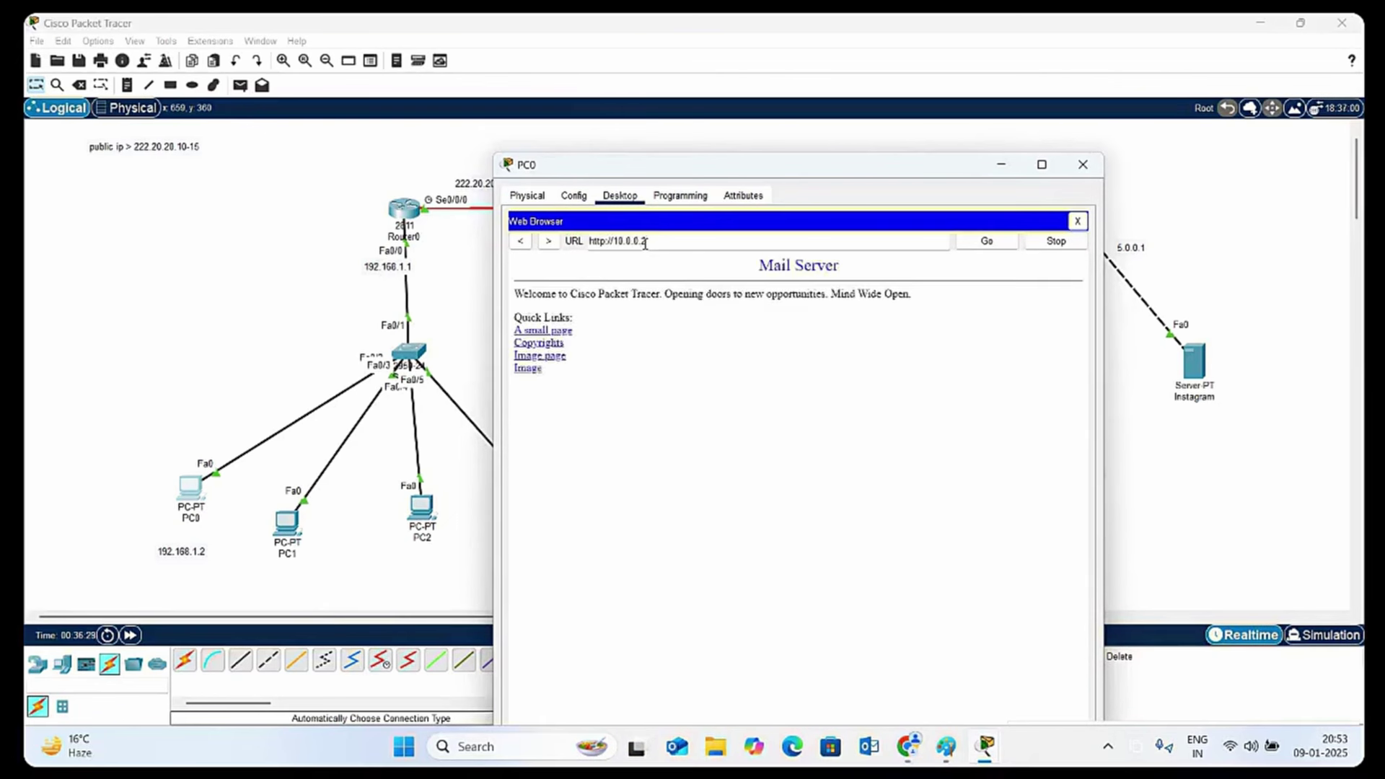
{"action": "left_click_drag", "start_coordinate": [896, 171], "coordinate": [1176, 86]}
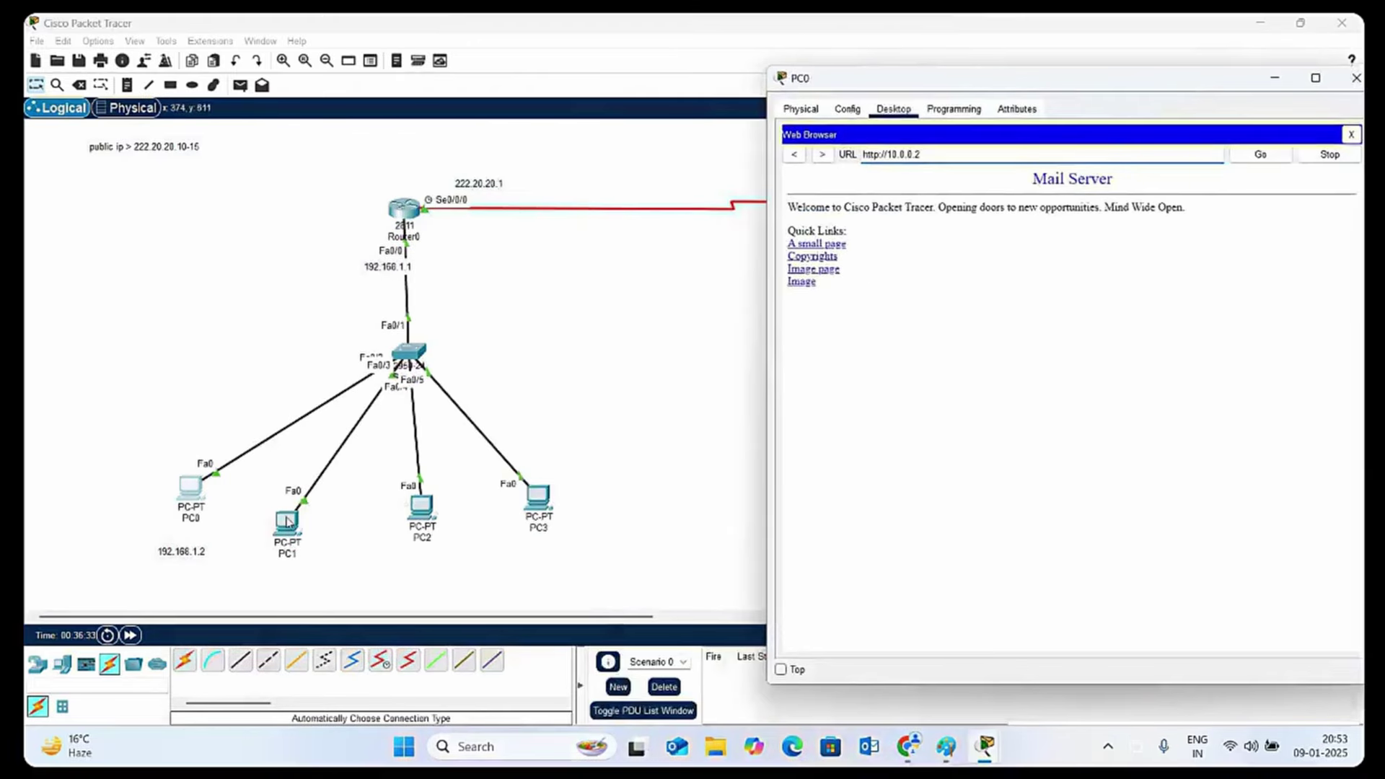
Load the Instagram server page at 5.0.0.2 in PC1's web browser, beside PC0's browser window
{"action": "left_click", "coordinate": [287, 521]}
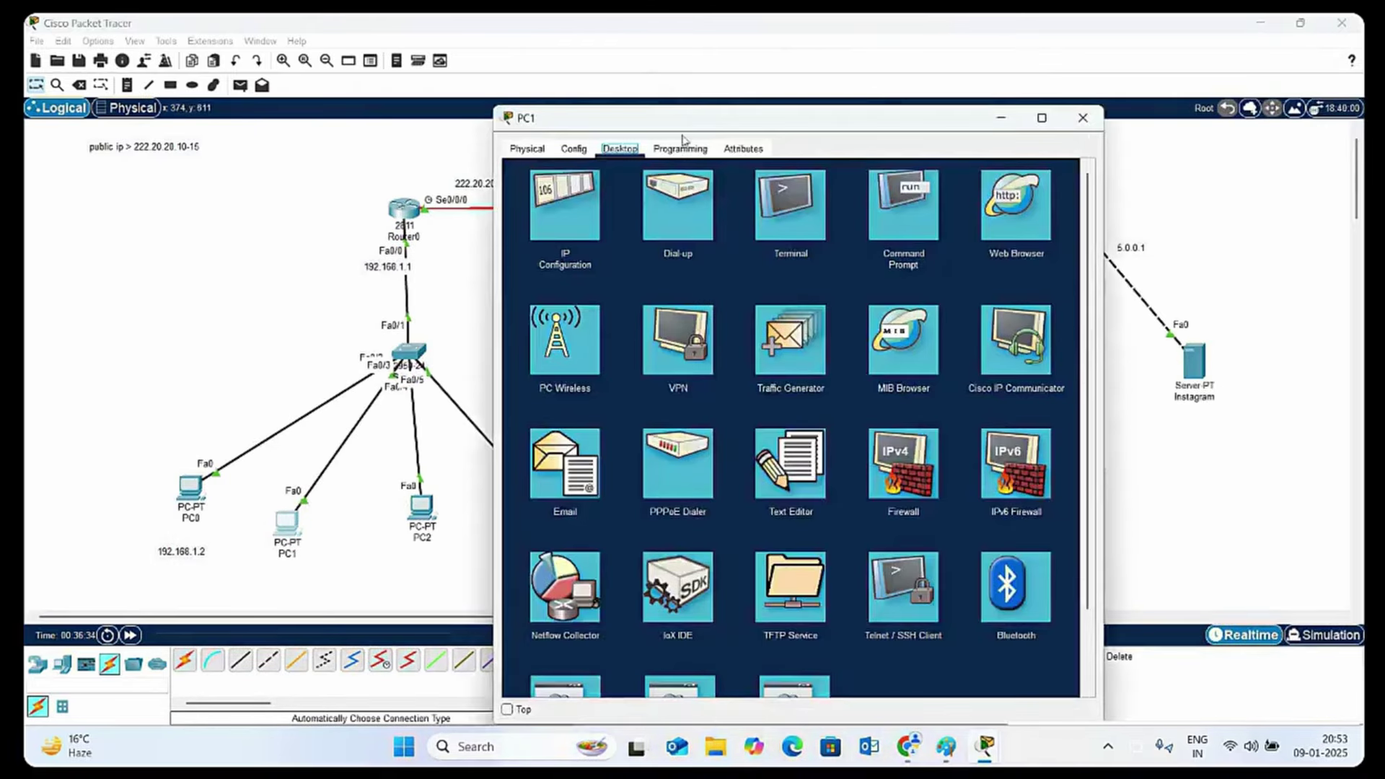
{"action": "left_click_drag", "start_coordinate": [683, 120], "coordinate": [289, 149]}
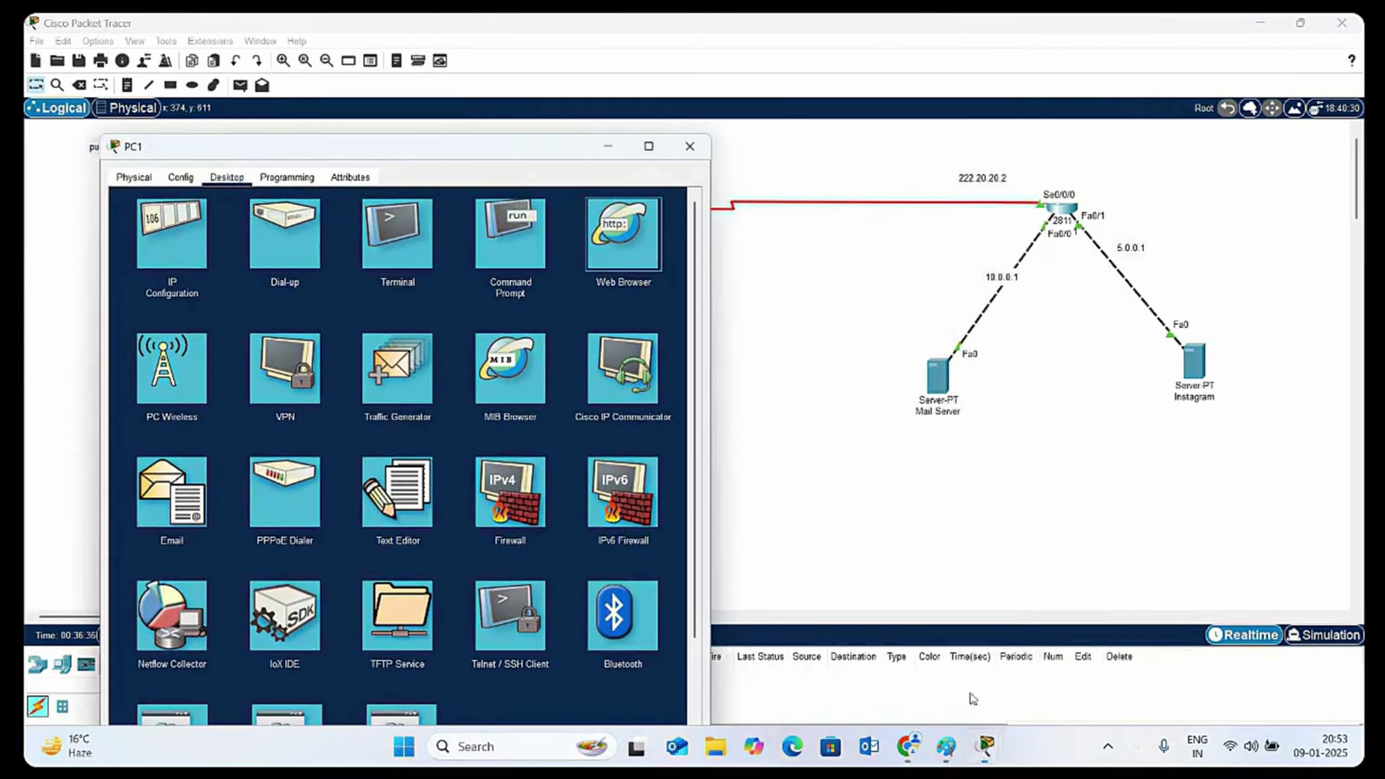
{"action": "mouse_move", "coordinate": [989, 748]}
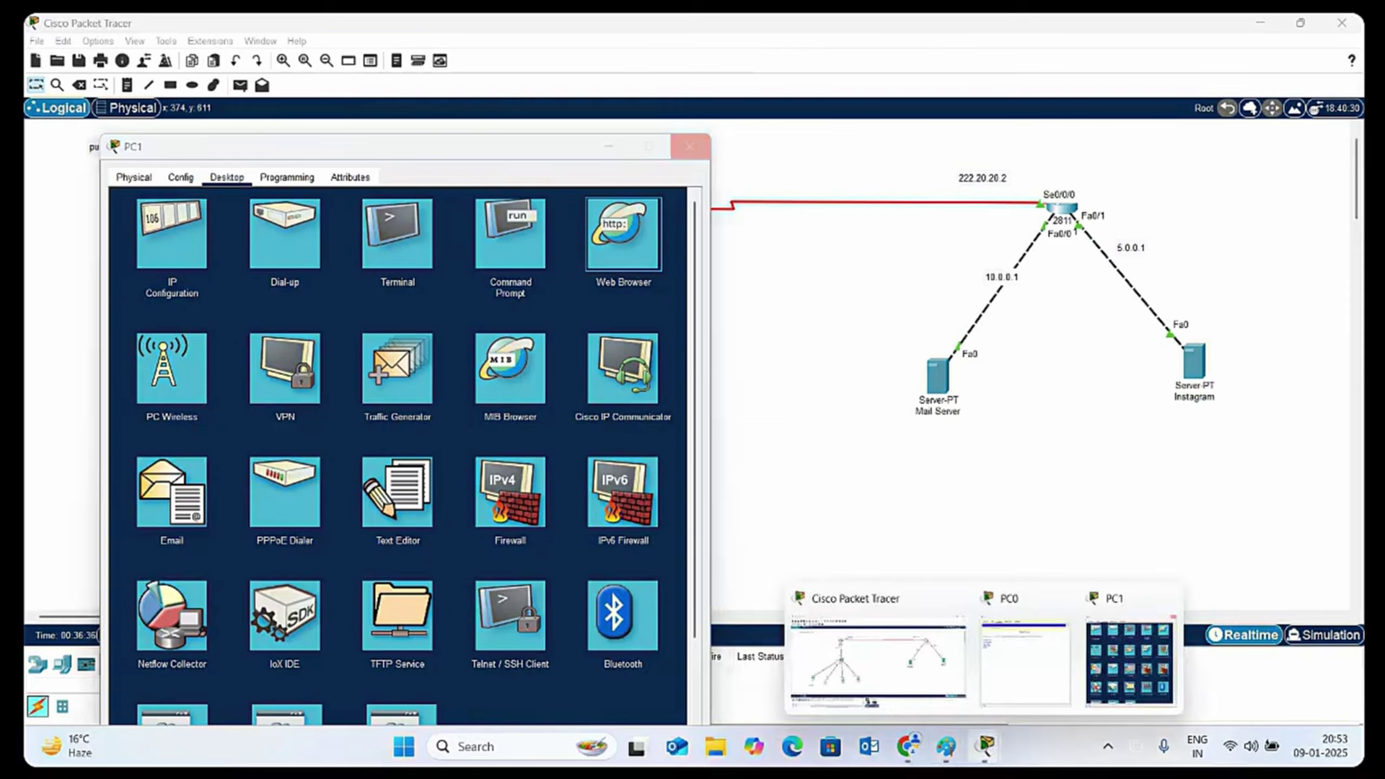
{"action": "left_click", "coordinate": [1029, 660]}
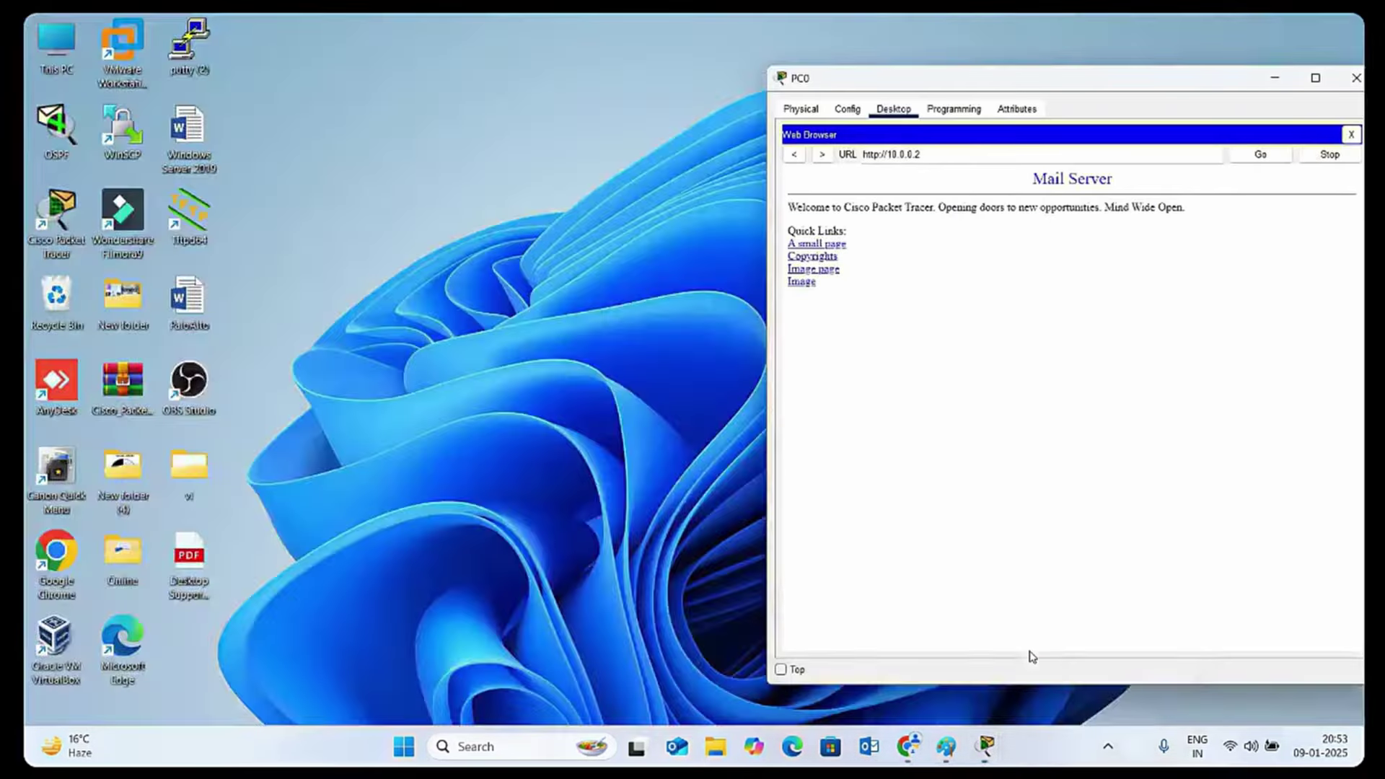
{"action": "left_click", "coordinate": [503, 250]}
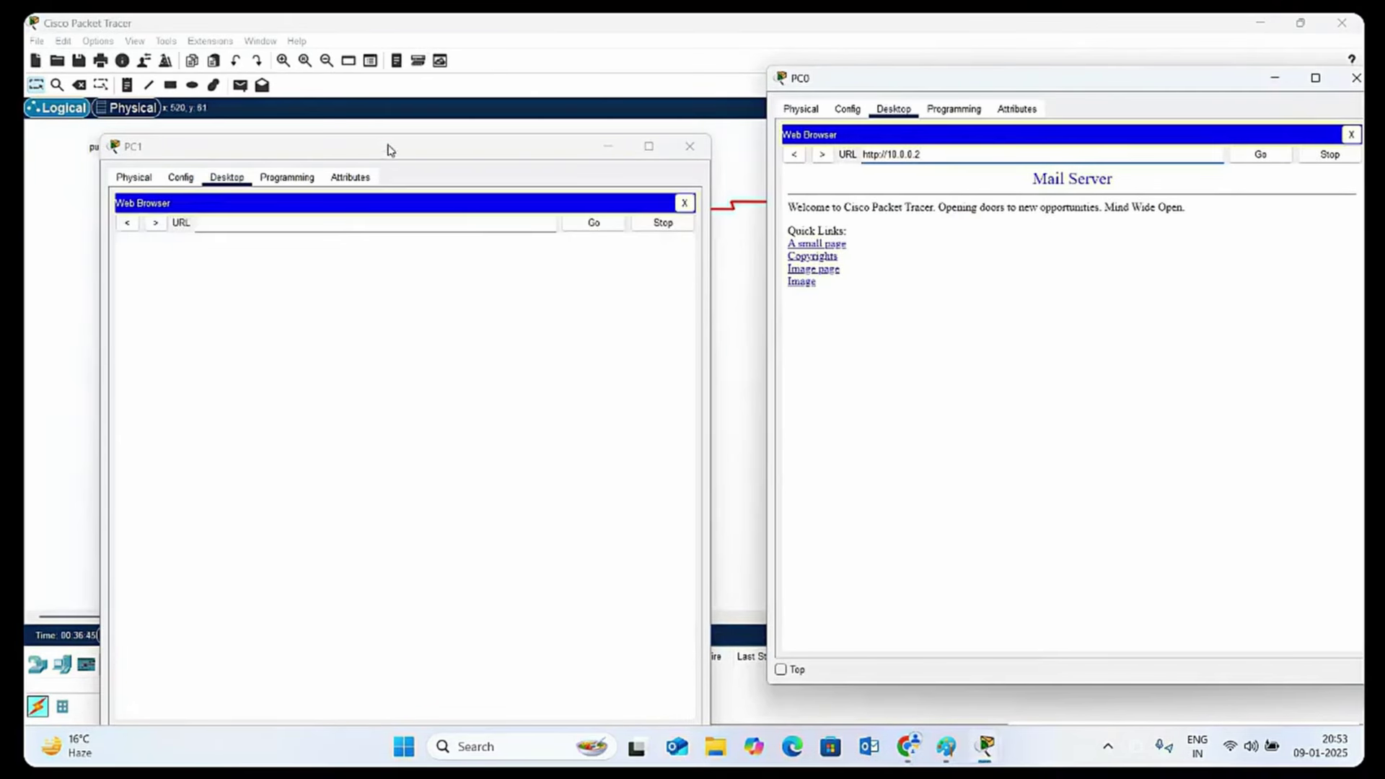
{"action": "left_click_drag", "start_coordinate": [387, 146], "coordinate": [373, 115]}
{"action": "left_click", "coordinate": [240, 189]}
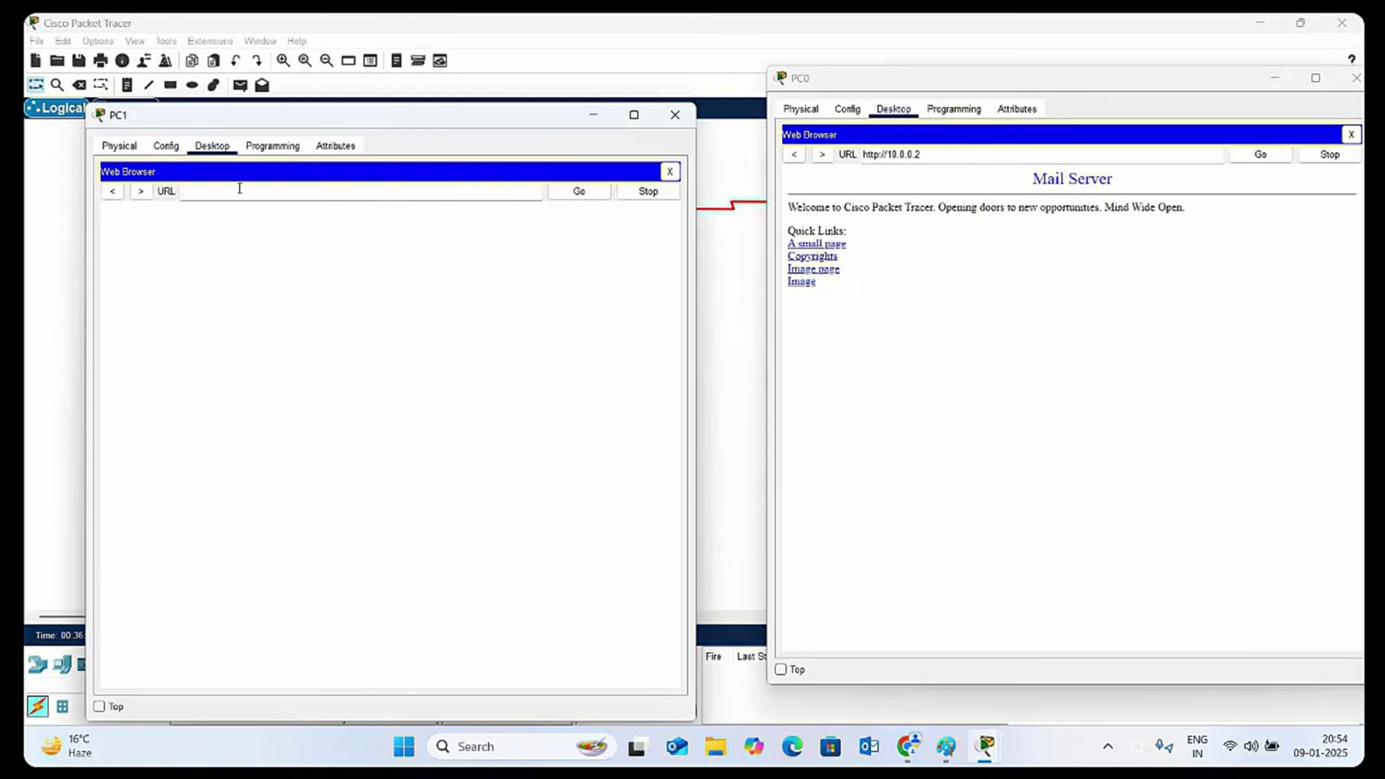
{"action": "type", "text": "5.0.0.2"}
{"action": "key", "text": "Return"}
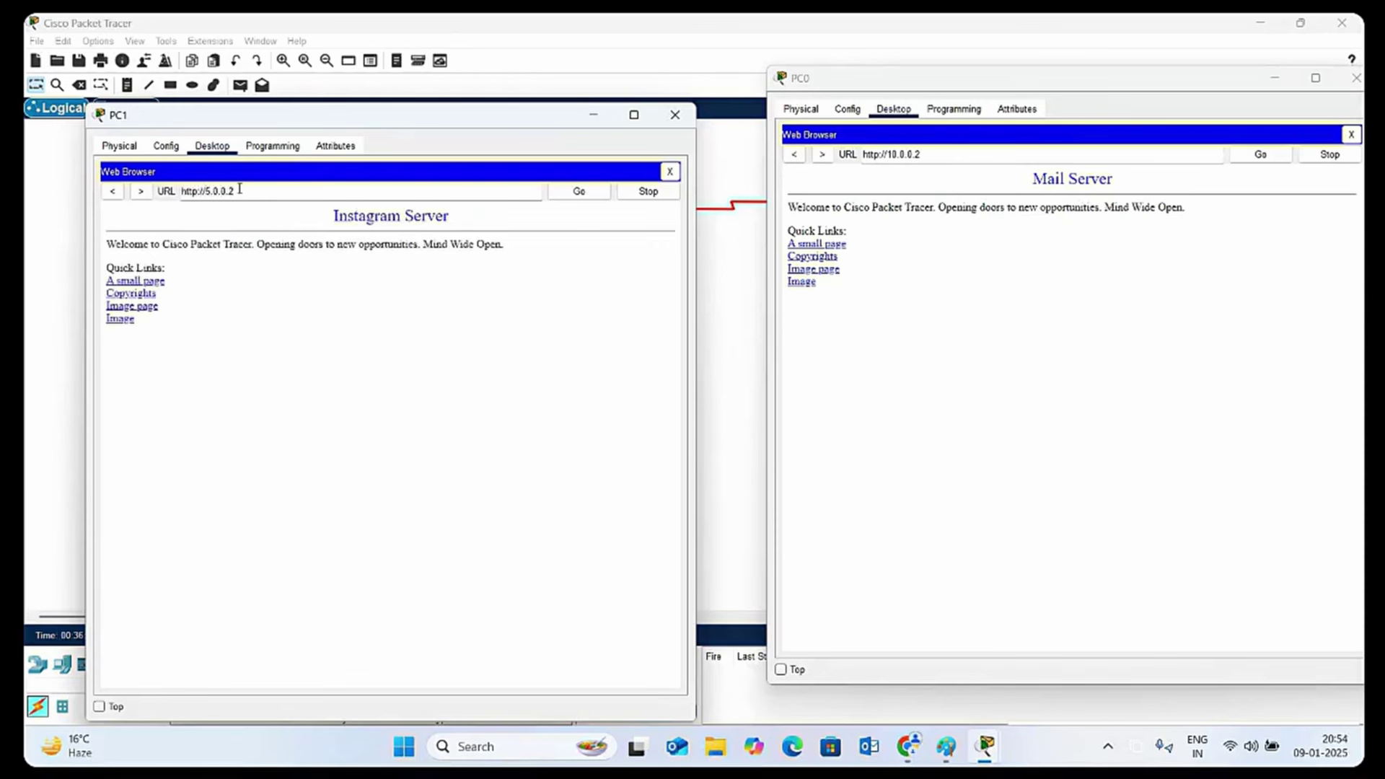
{"action": "left_click_drag", "start_coordinate": [407, 124], "coordinate": [1102, 123]}
{"action": "left_click", "coordinate": [426, 518]}
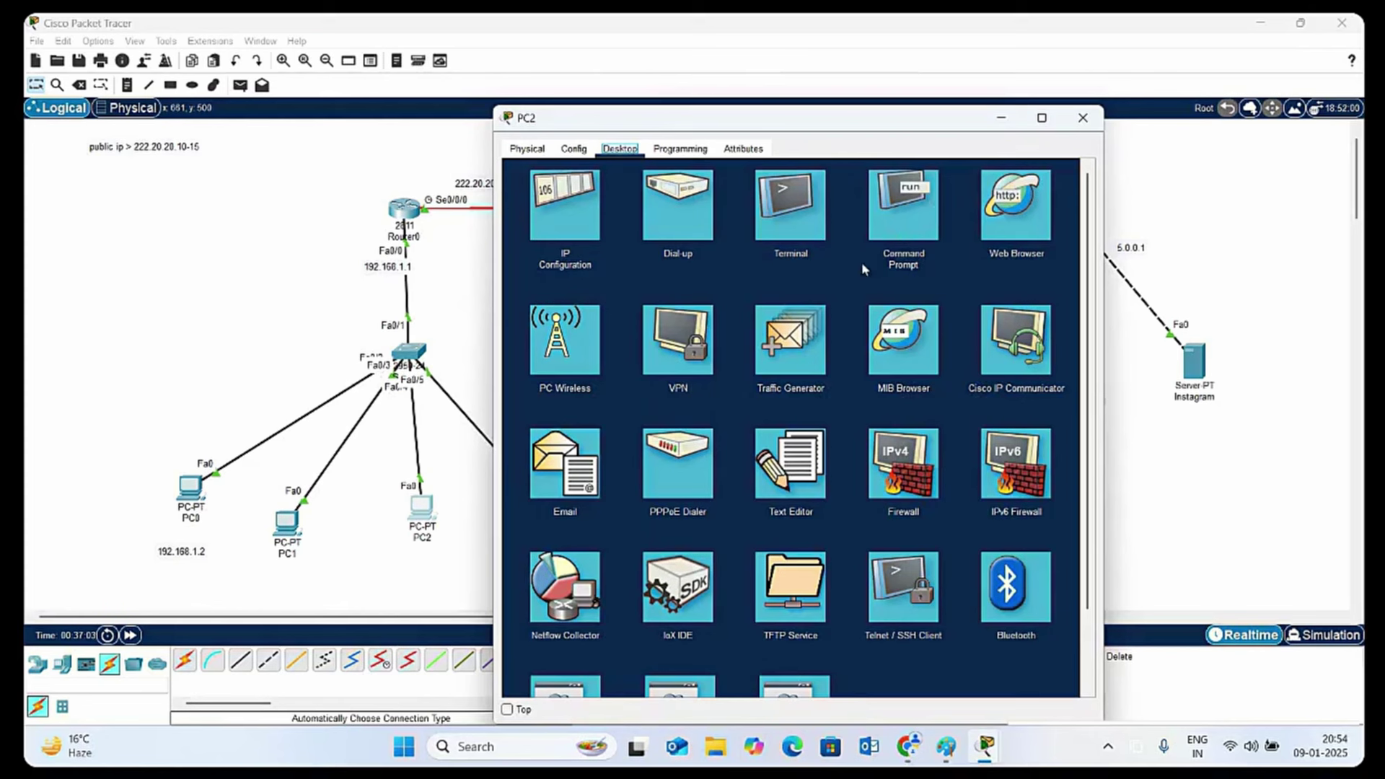
{"action": "left_click", "coordinate": [984, 232]}
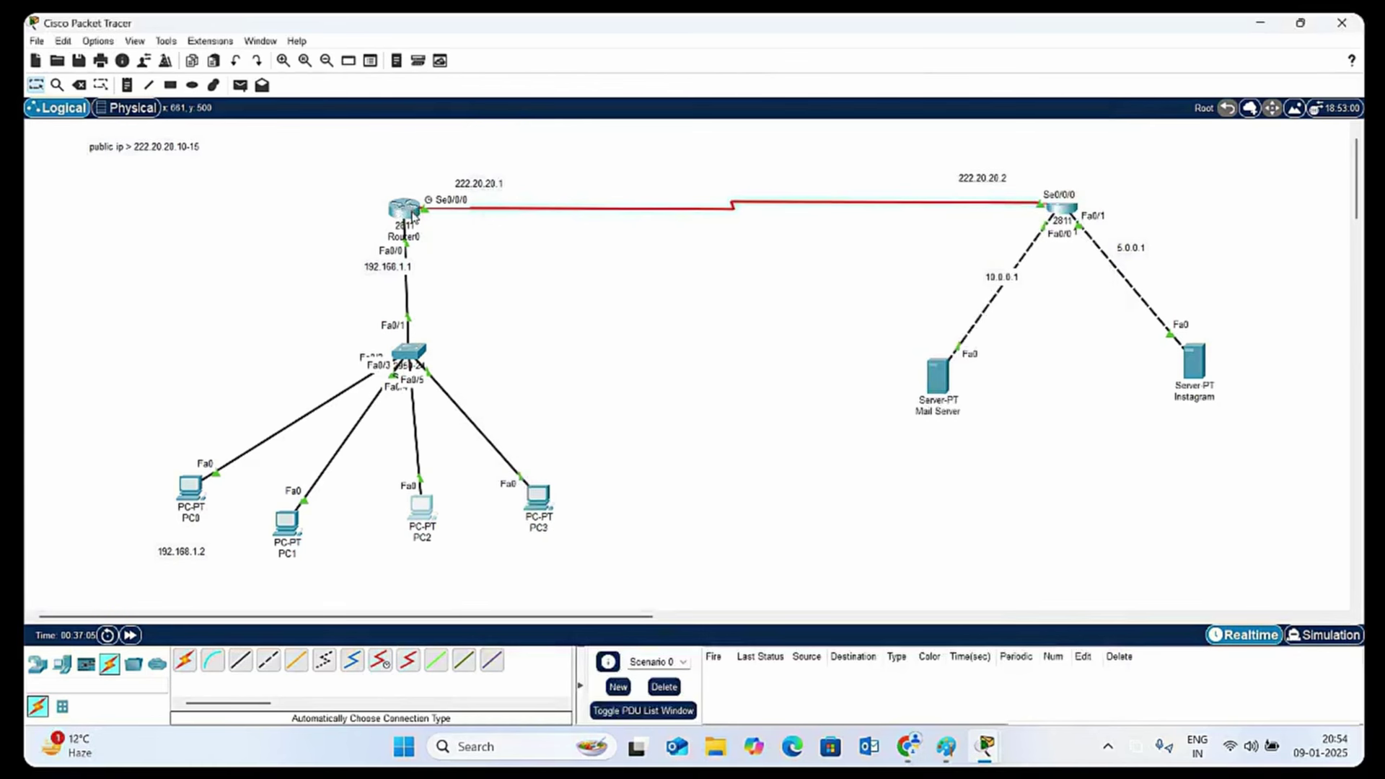
Reopen Router0's command line in a maximized window and exit configuration mode to the privileged EXEC prompt
{"action": "left_click", "coordinate": [405, 213]}
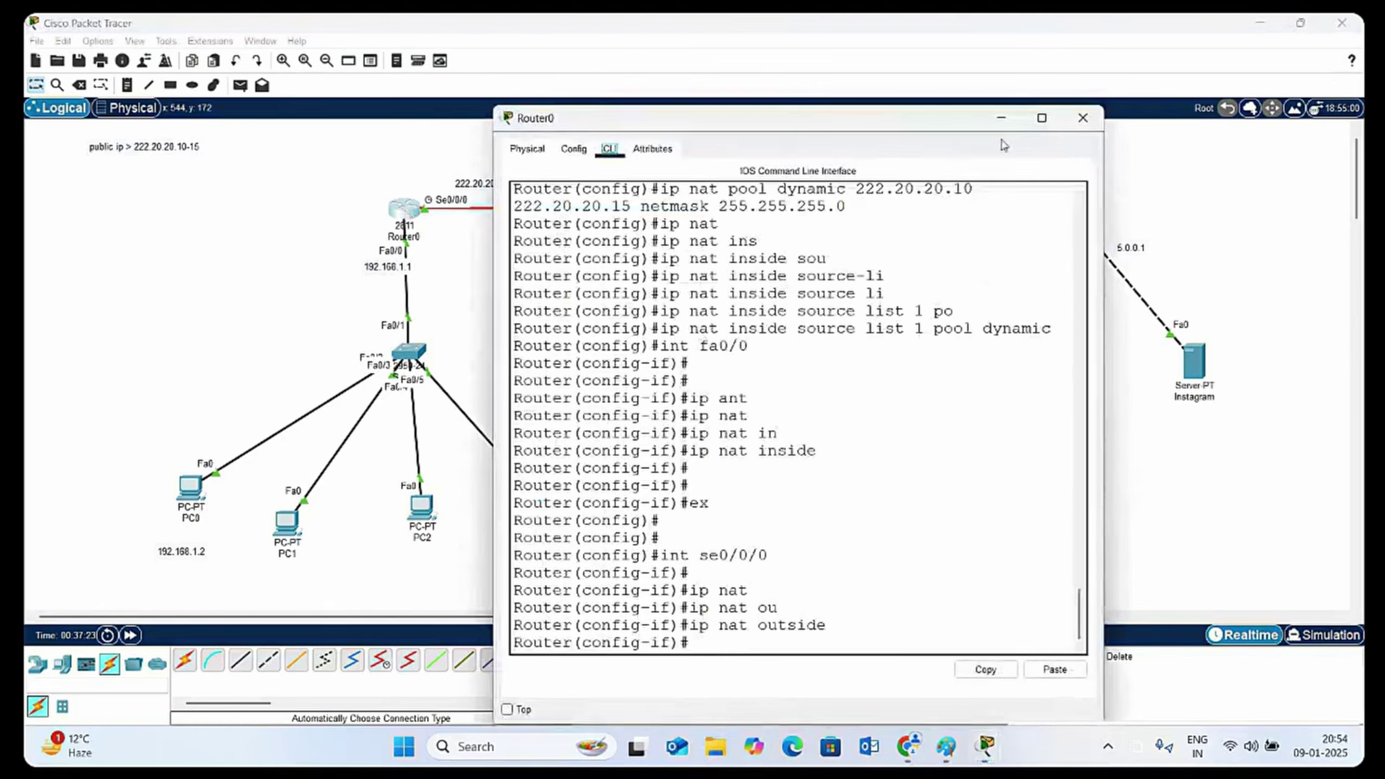
{"action": "left_click", "coordinate": [1042, 119]}
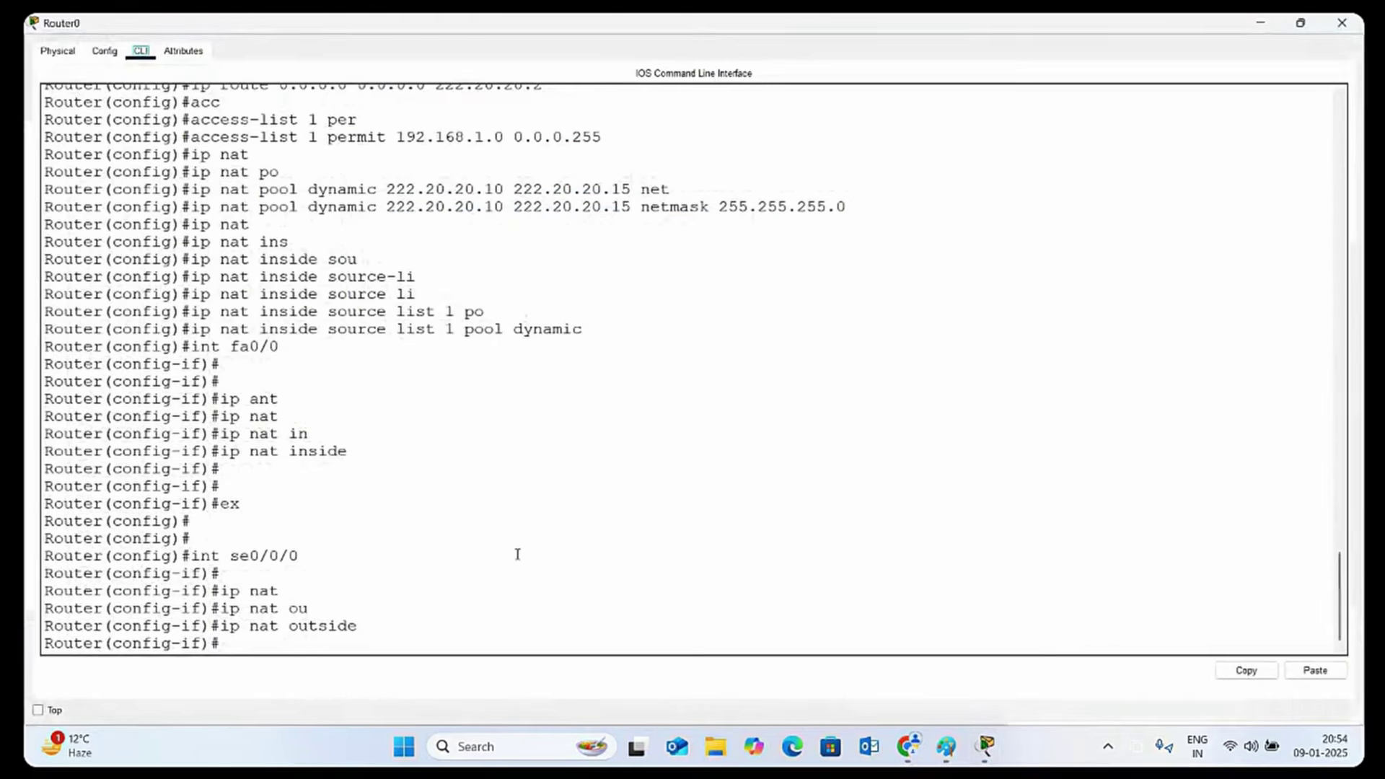
{"action": "type", "text": "ex"}
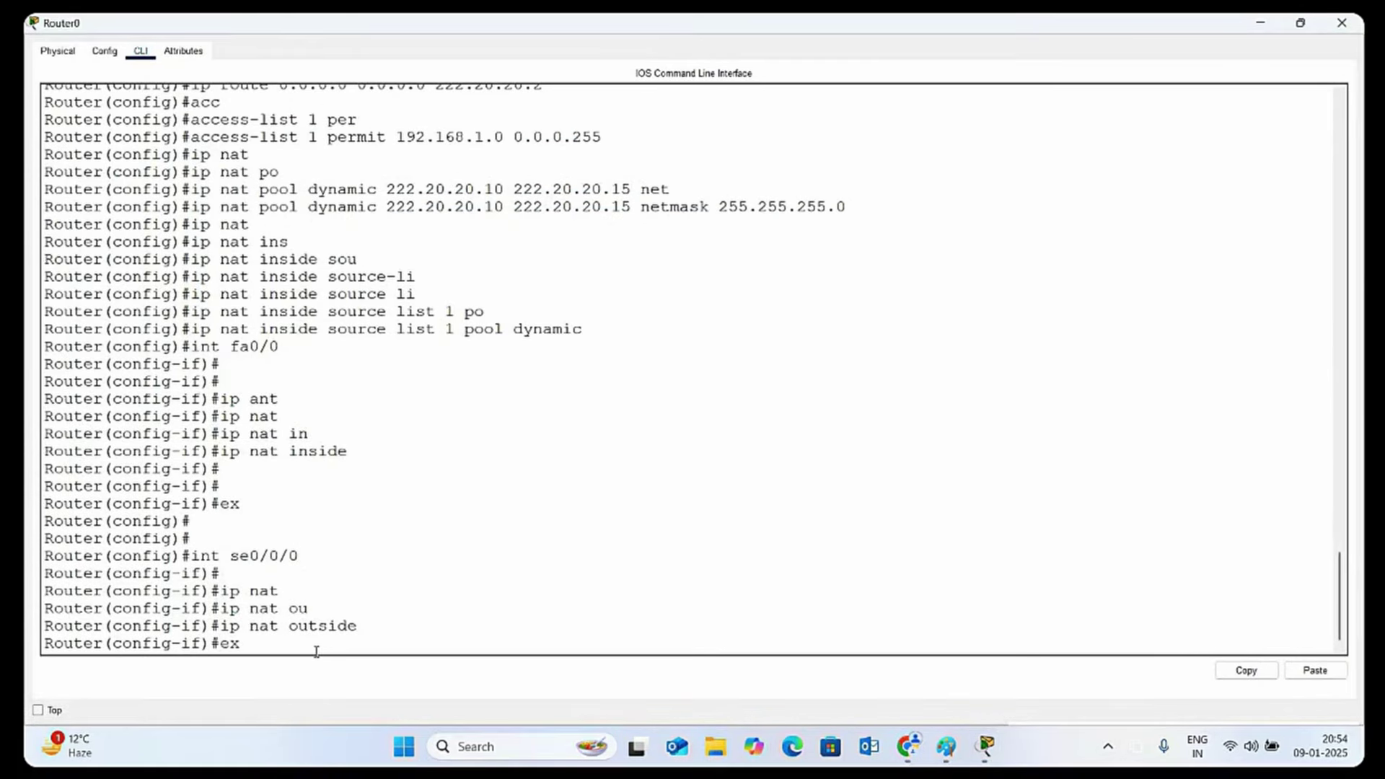
{"action": "key", "text": "Return"}
{"action": "type", "text": "ex"}
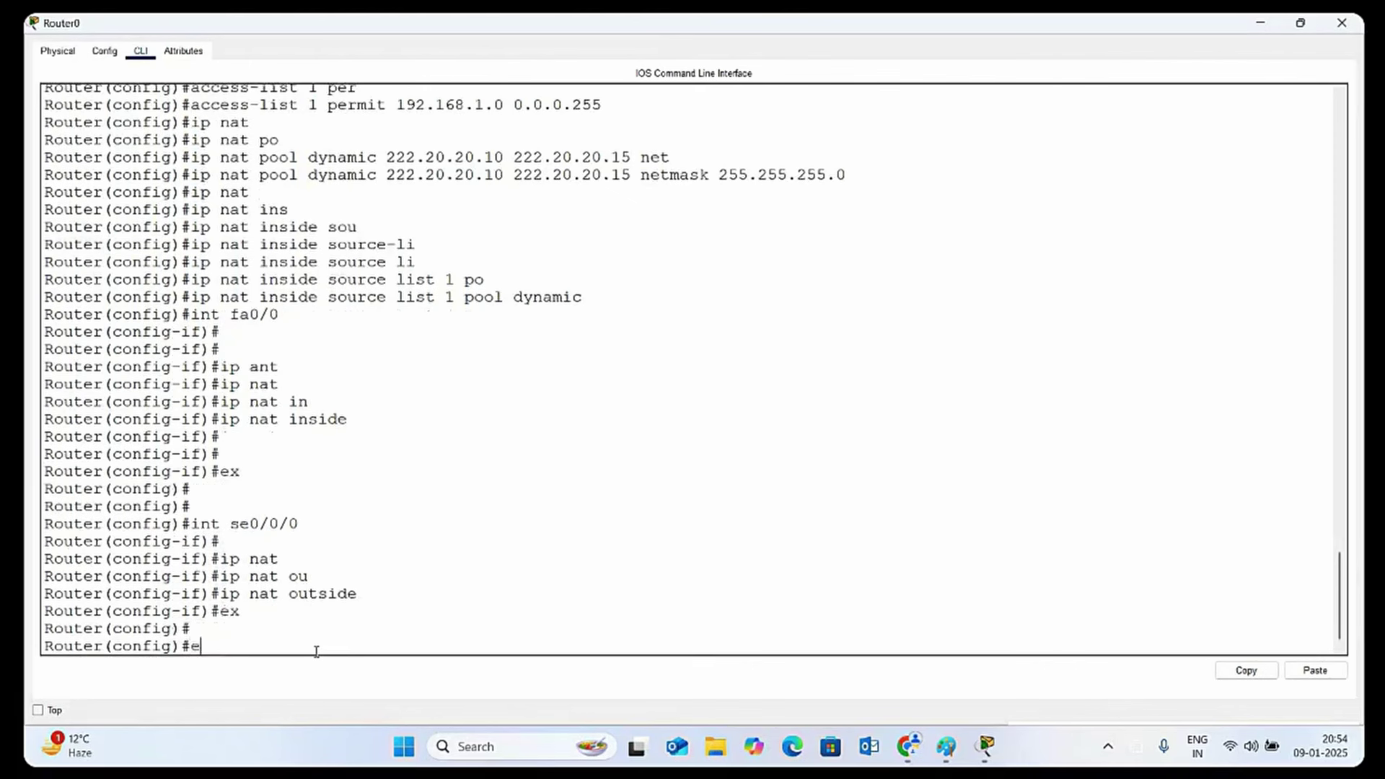
{"action": "key", "text": "Return"}
{"action": "key", "text": "Return"}
{"action": "key", "text": "Return"}
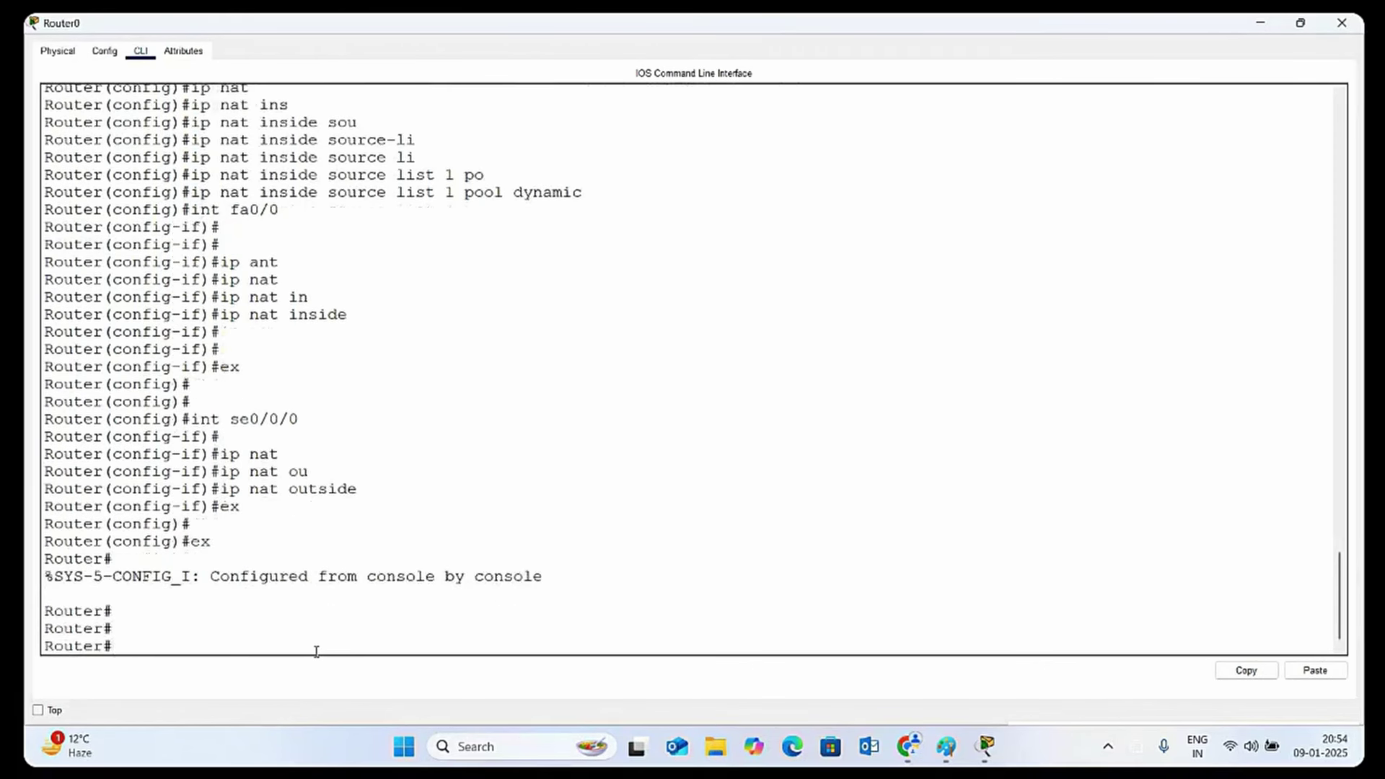
Display the router's IP NAT translations and compare the inside local, inside global and outside local addresses of both entries
{"action": "type", "text": "sh"}
{"action": "key", "text": "Tab"}
{"action": "type", "text": "ip n"}
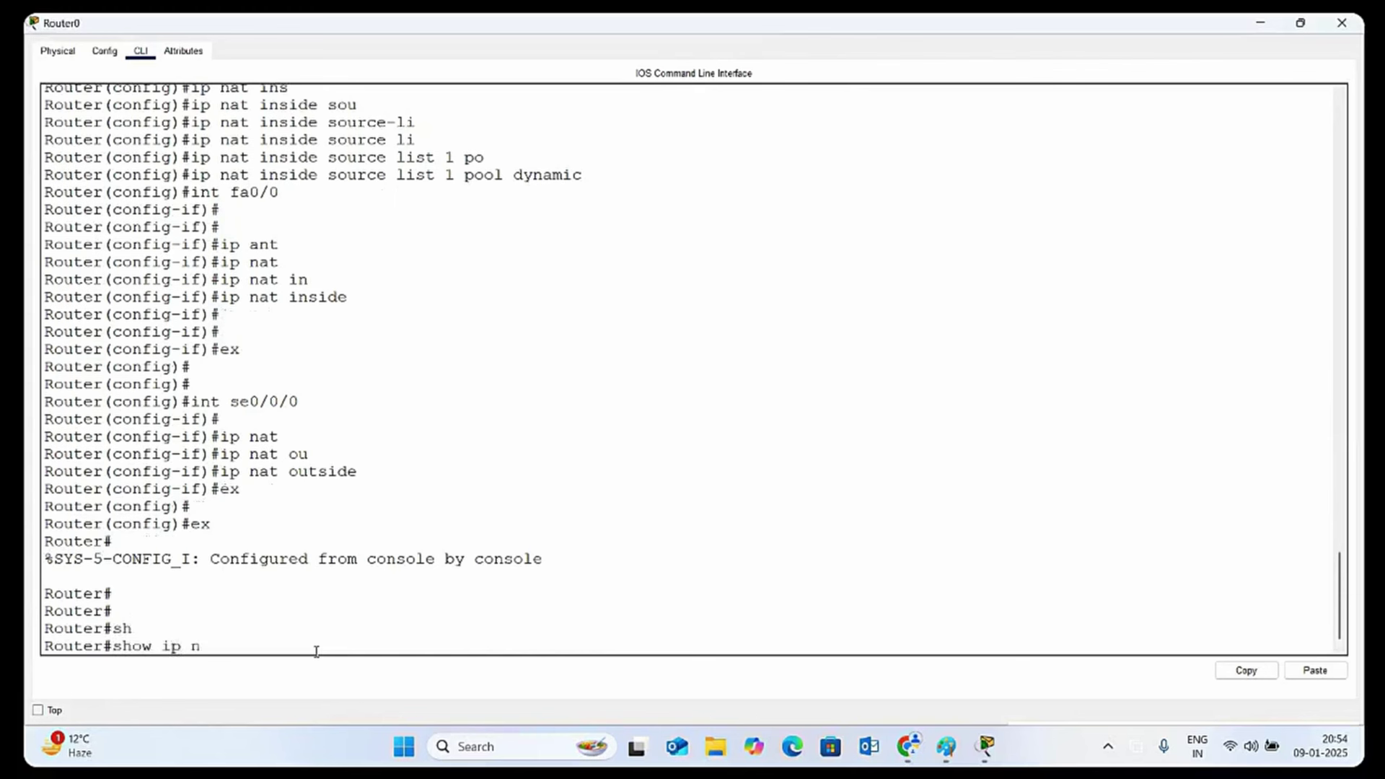
{"action": "type", "text": "at"}
{"action": "key", "text": "Tab"}
{"action": "type", "text": "tr"}
{"action": "key", "text": "Tab"}
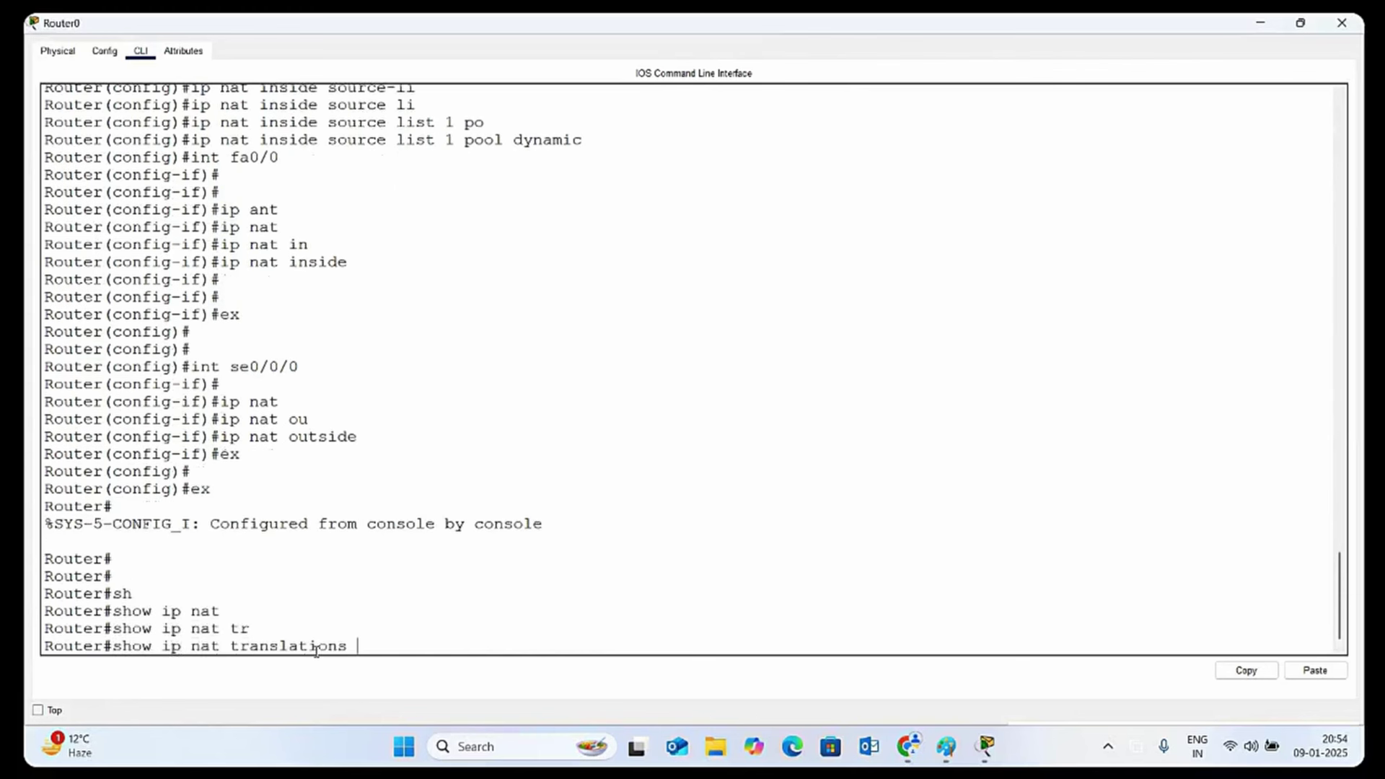
{"action": "key", "text": "Return"}
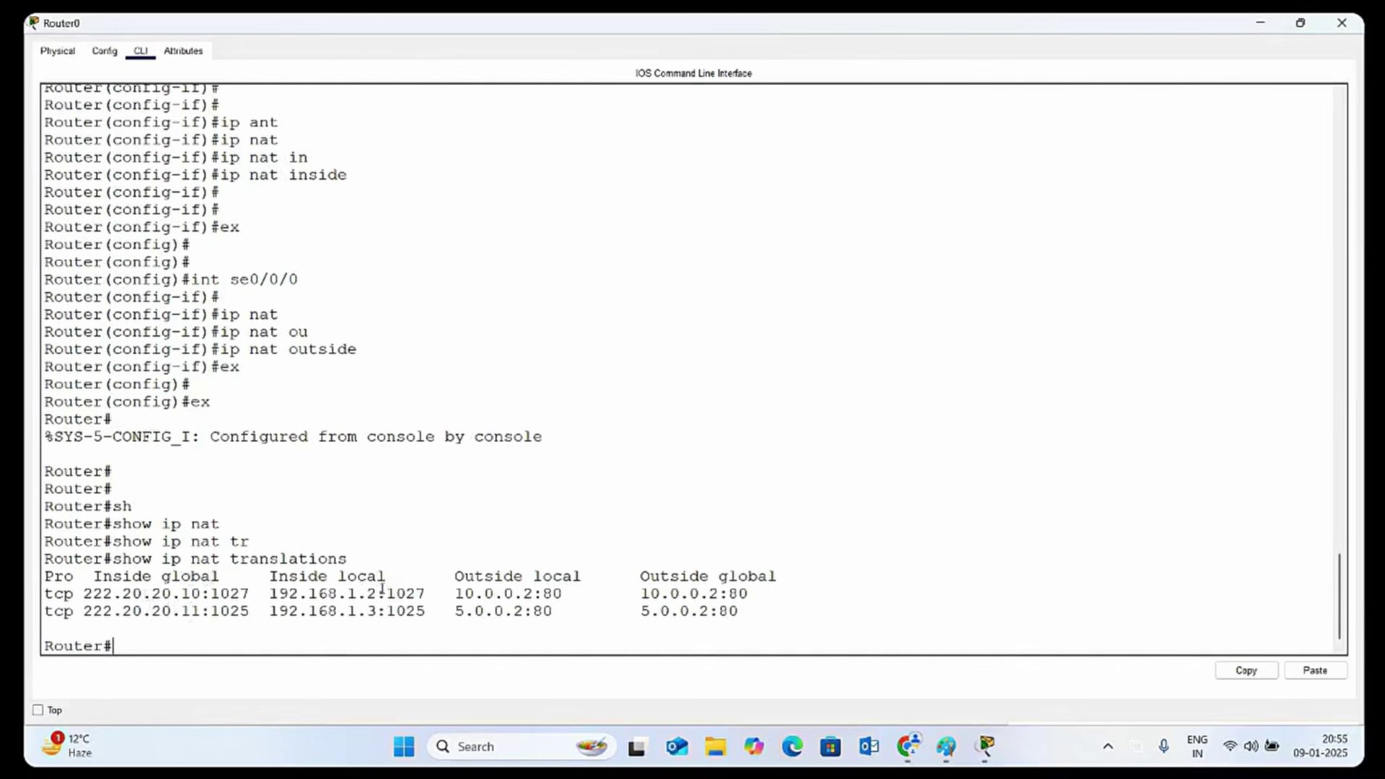
{"action": "left_click_drag", "start_coordinate": [359, 594], "coordinate": [387, 611]}
{"action": "left_click_drag", "start_coordinate": [152, 593], "coordinate": [204, 611]}
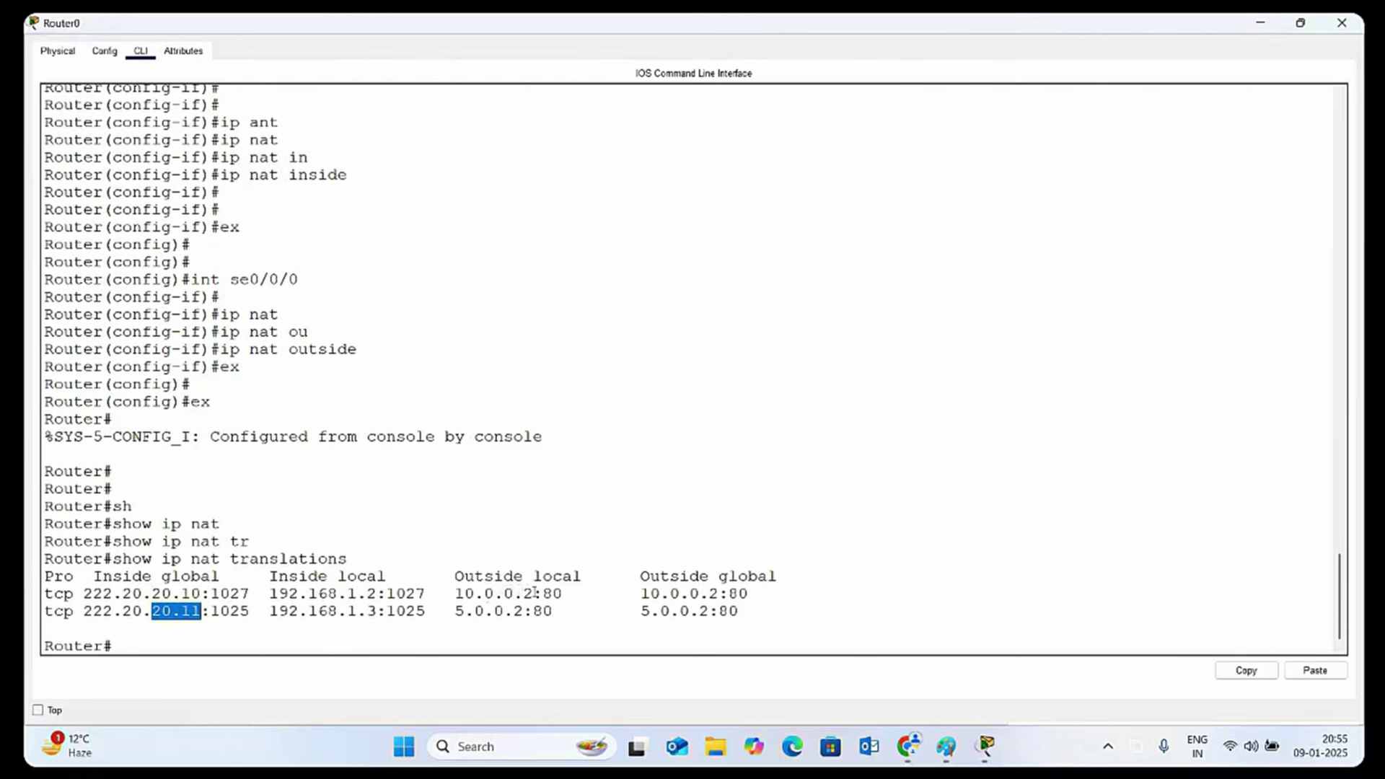
{"action": "mouse_move", "coordinate": [535, 593]}
{"action": "left_mouse_down"}
{"action": "mouse_move", "coordinate": [455, 594]}
{"action": "mouse_move", "coordinate": [452, 614]}
{"action": "mouse_move", "coordinate": [532, 615]}
{"action": "left_mouse_up"}
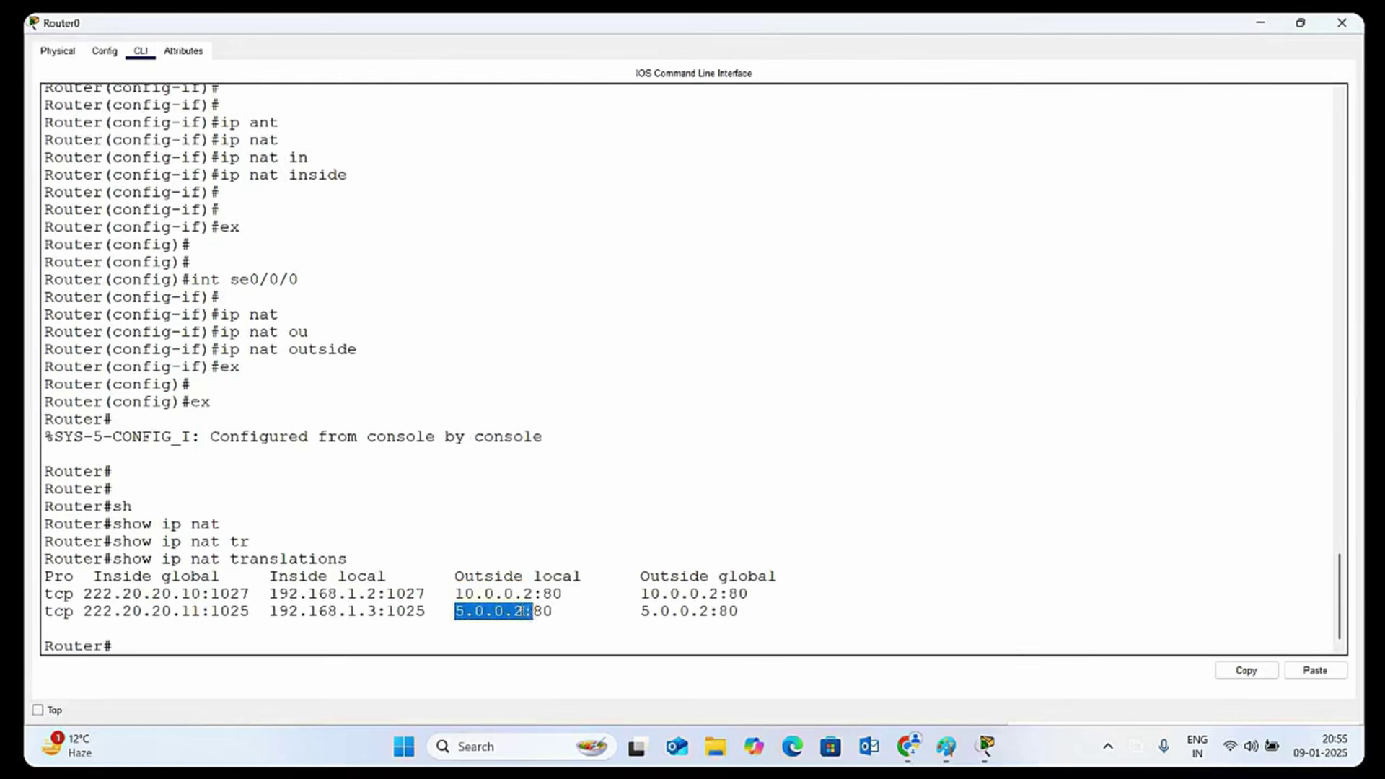
{"action": "left_click", "coordinate": [227, 633]}
{"action": "left_click_drag", "start_coordinate": [152, 612], "coordinate": [202, 612]}
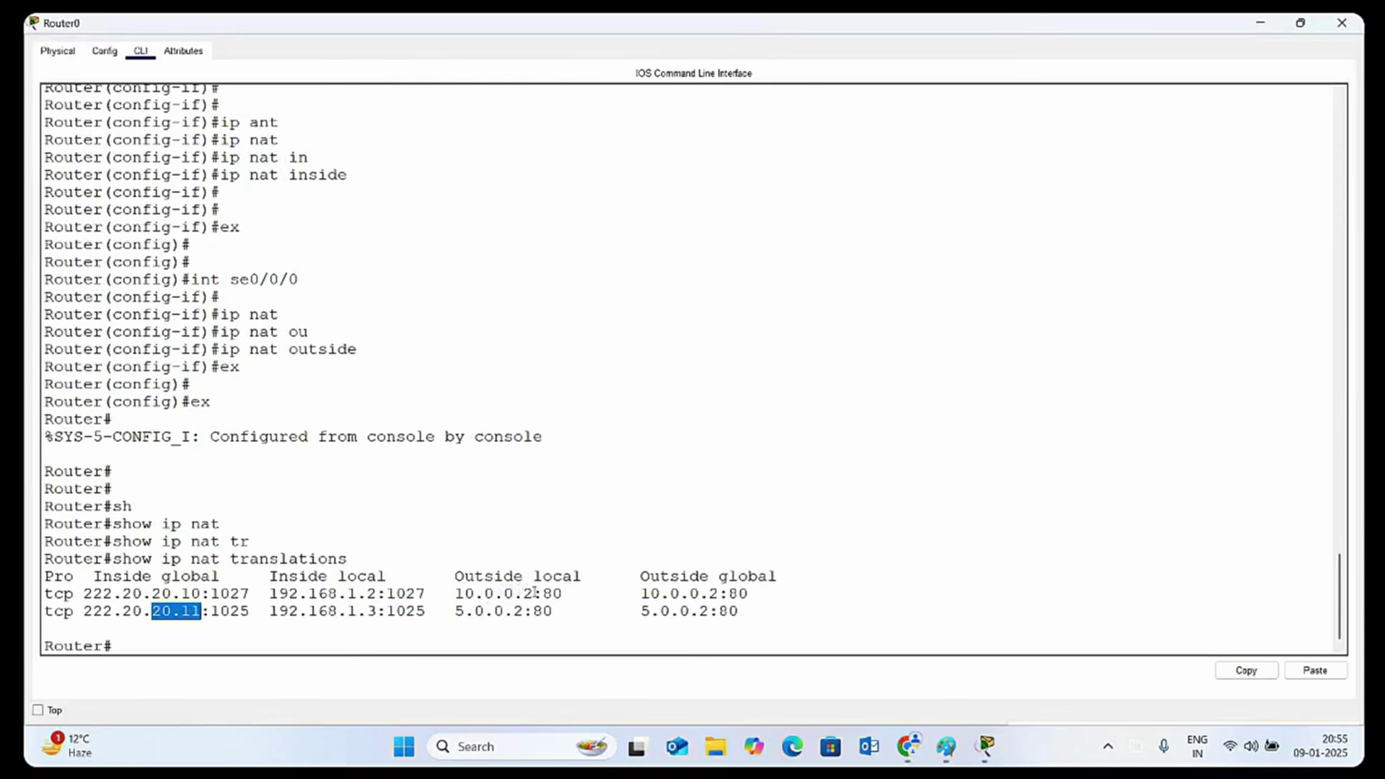
{"action": "mouse_move", "coordinate": [532, 592]}
{"action": "left_mouse_down"}
{"action": "mouse_move", "coordinate": [455, 594]}
{"action": "mouse_move", "coordinate": [454, 611]}
{"action": "mouse_move", "coordinate": [532, 612]}
{"action": "left_mouse_up"}
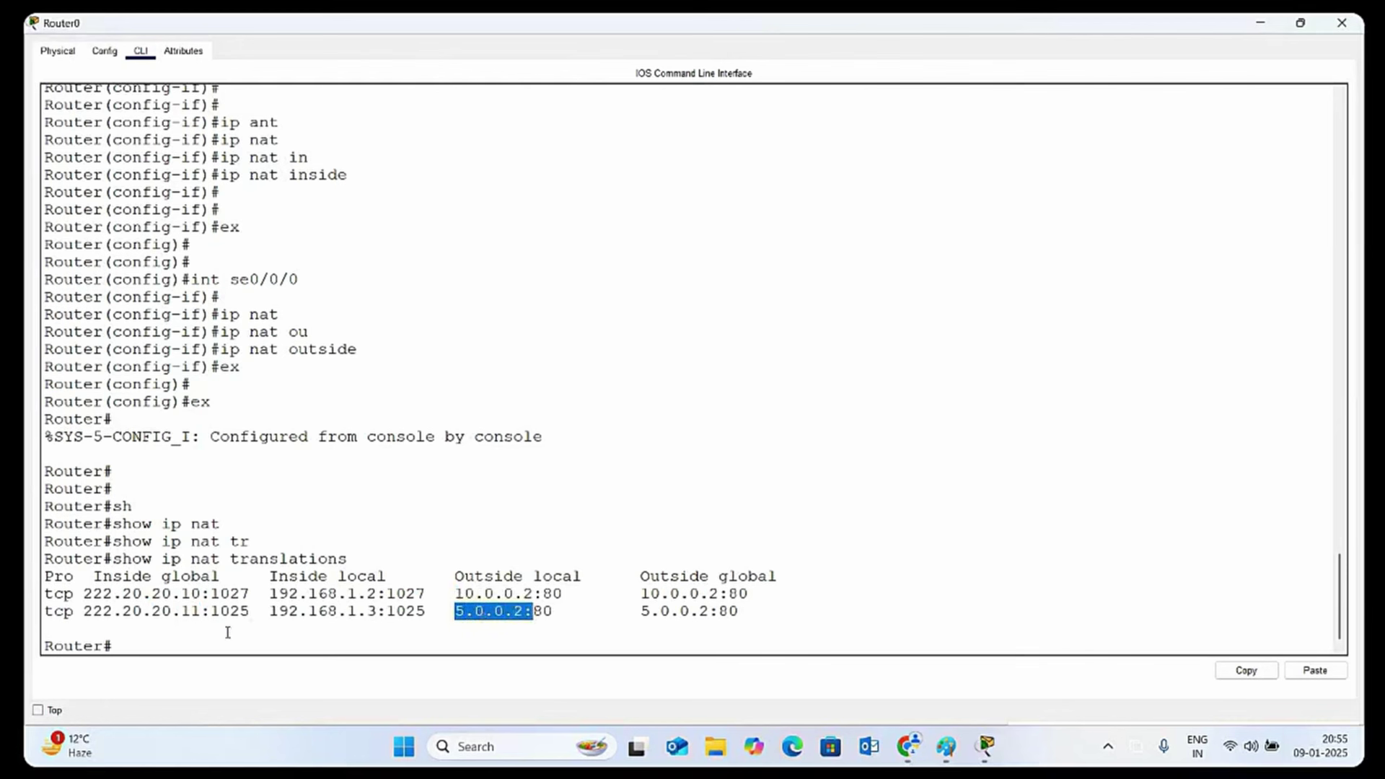